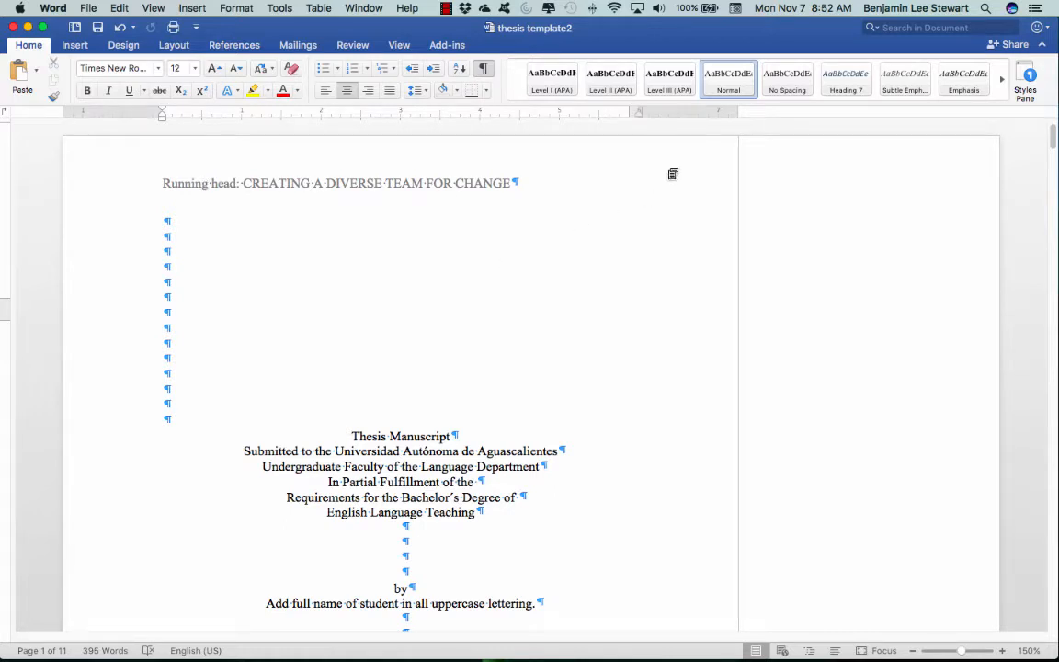
Review the title page's text and compare its running head with the approval page's header
scroll(457, 236, "down", 10)
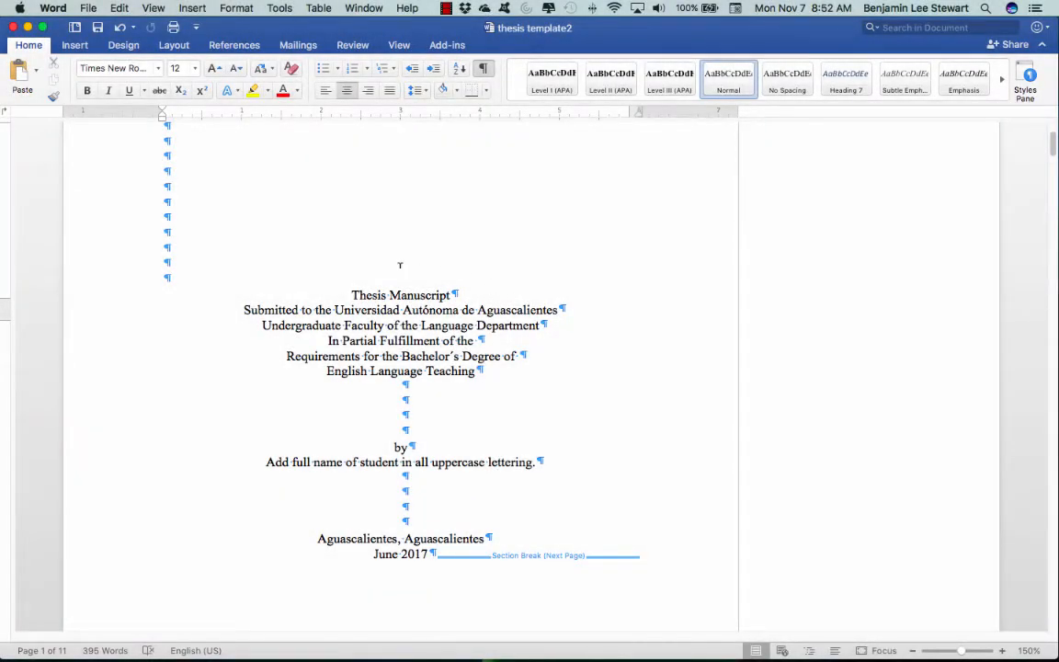
scroll(422, 438, "down", 2)
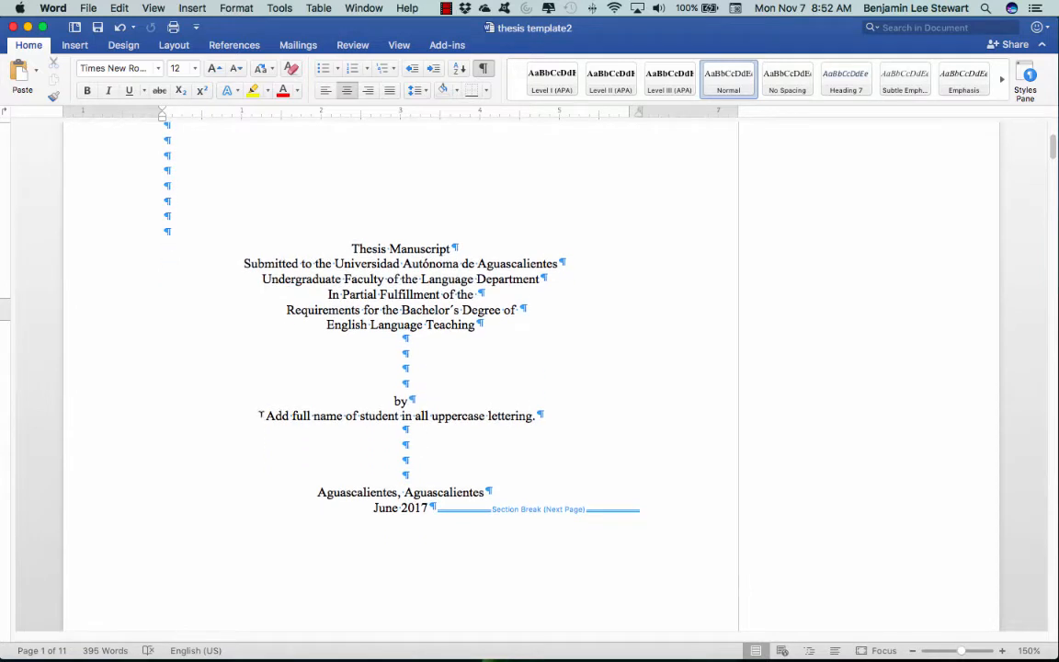
left_click_drag(261, 415, 545, 420)
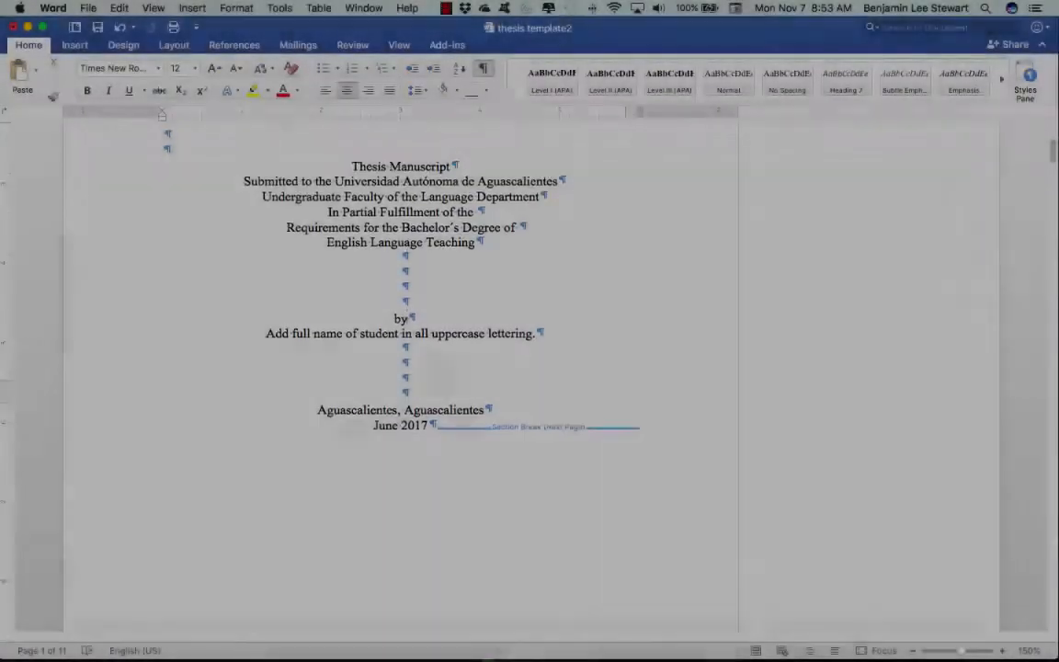
scroll(400, 319, "down", 10)
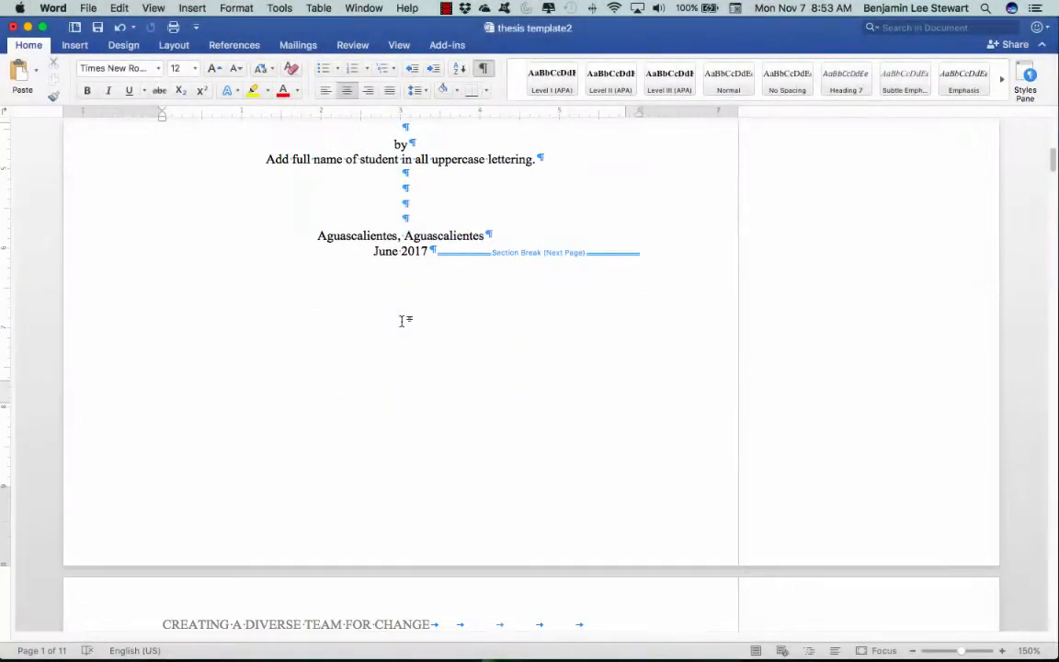
scroll(396, 319, "up", 3)
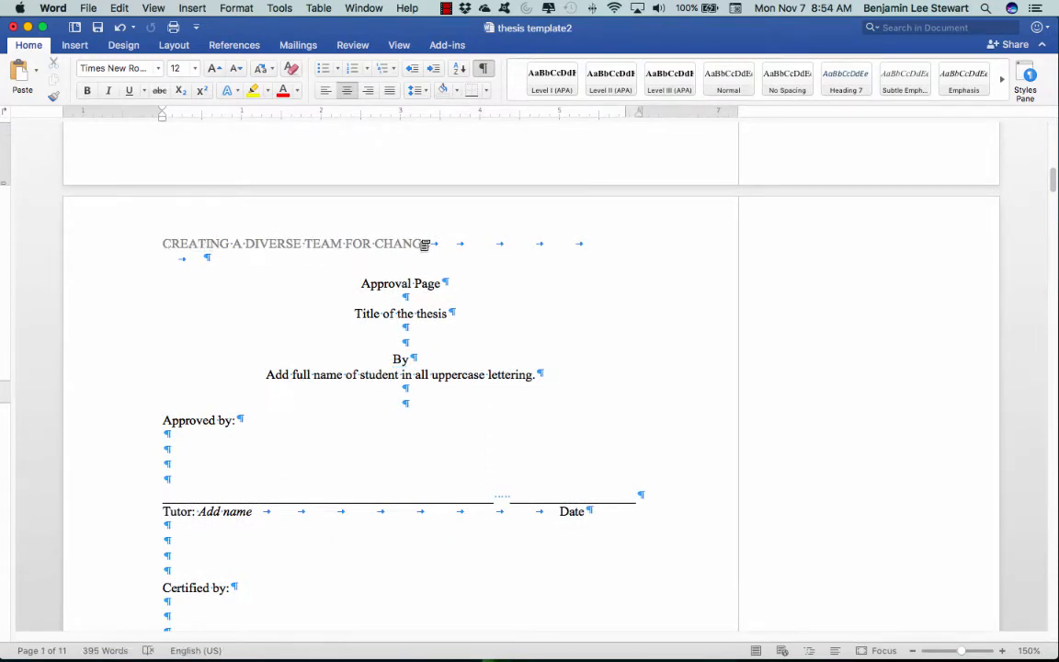
scroll(421, 242, "up", 3)
scroll(422, 242, "up", 10)
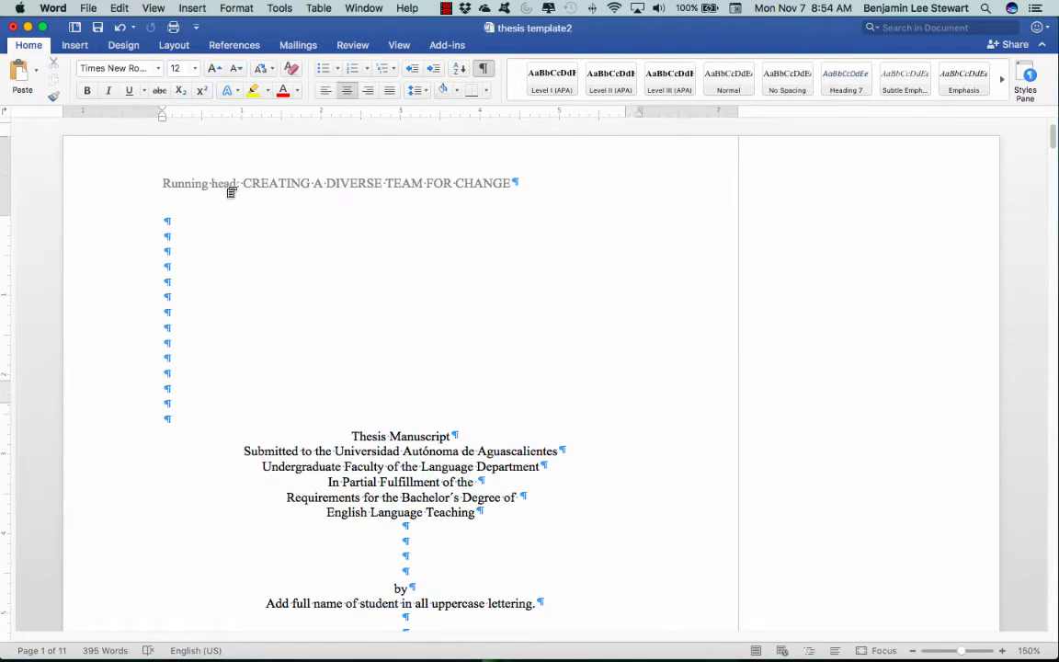
scroll(269, 248, "down", 1)
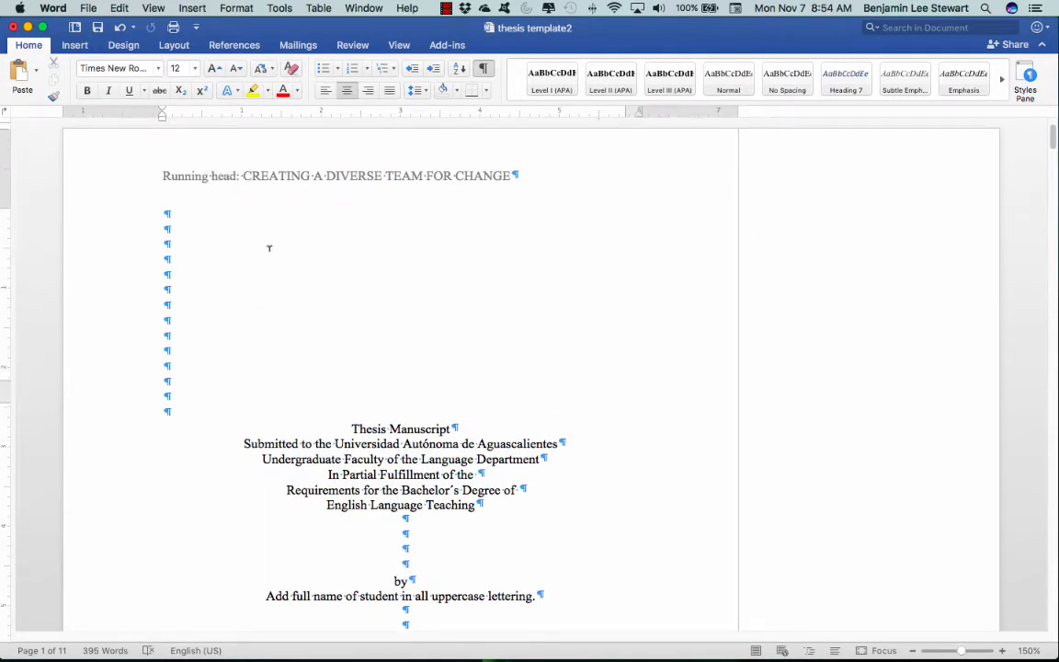
scroll(269, 248, "down", 12)
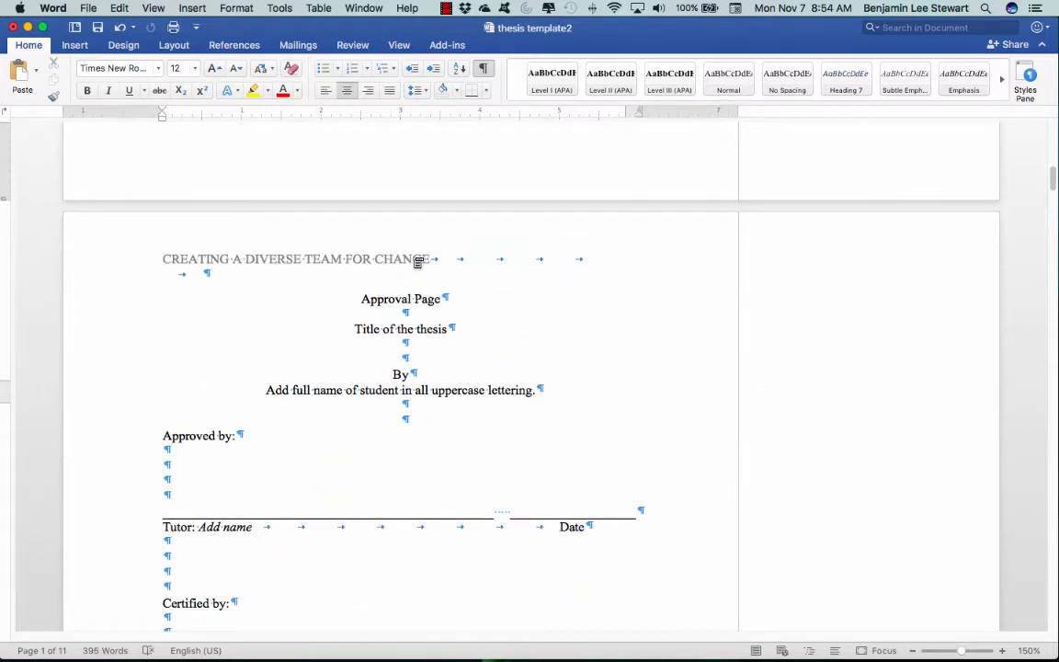
Inspect the page number format settings of the approval page's footer, then return to the body text without changing them
scroll(426, 263, "down", 10)
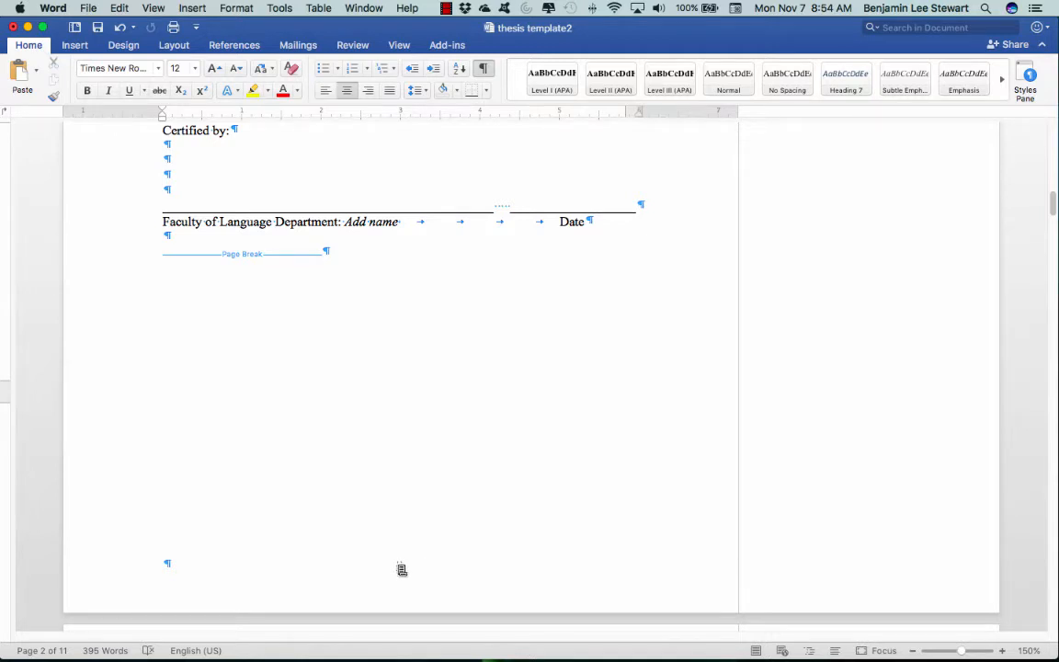
scroll(401, 542, "down", 2)
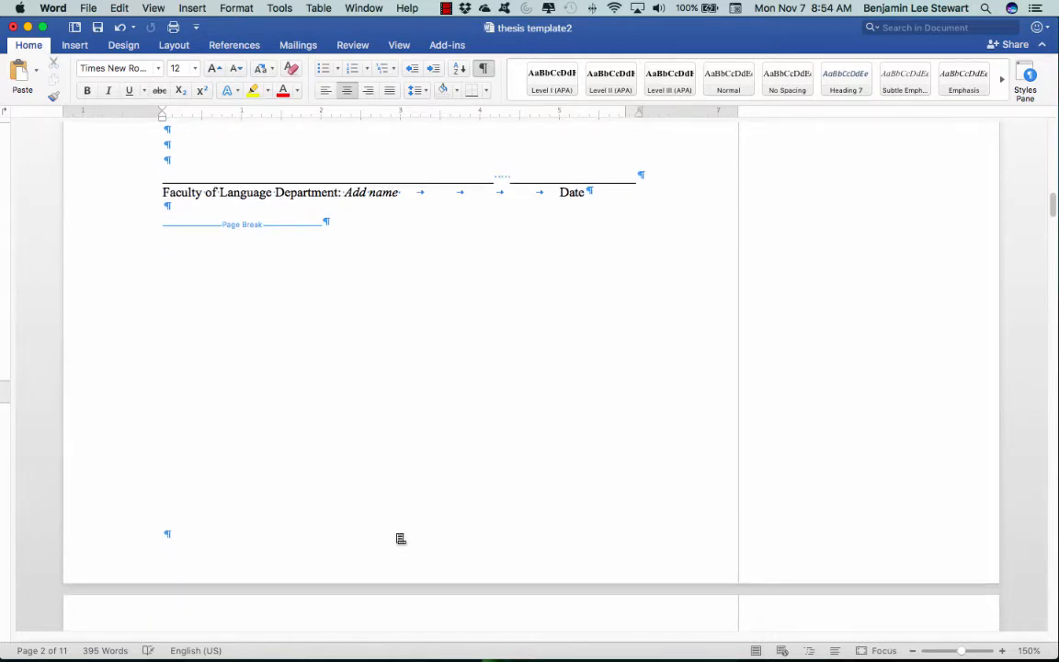
double_click(396, 540)
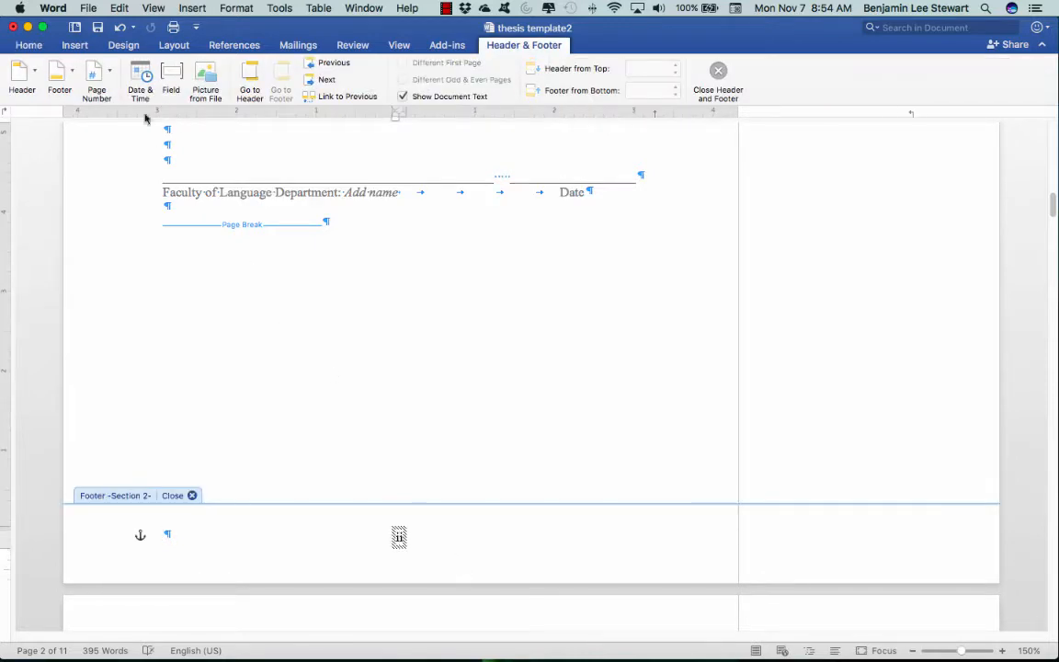
left_click(103, 78)
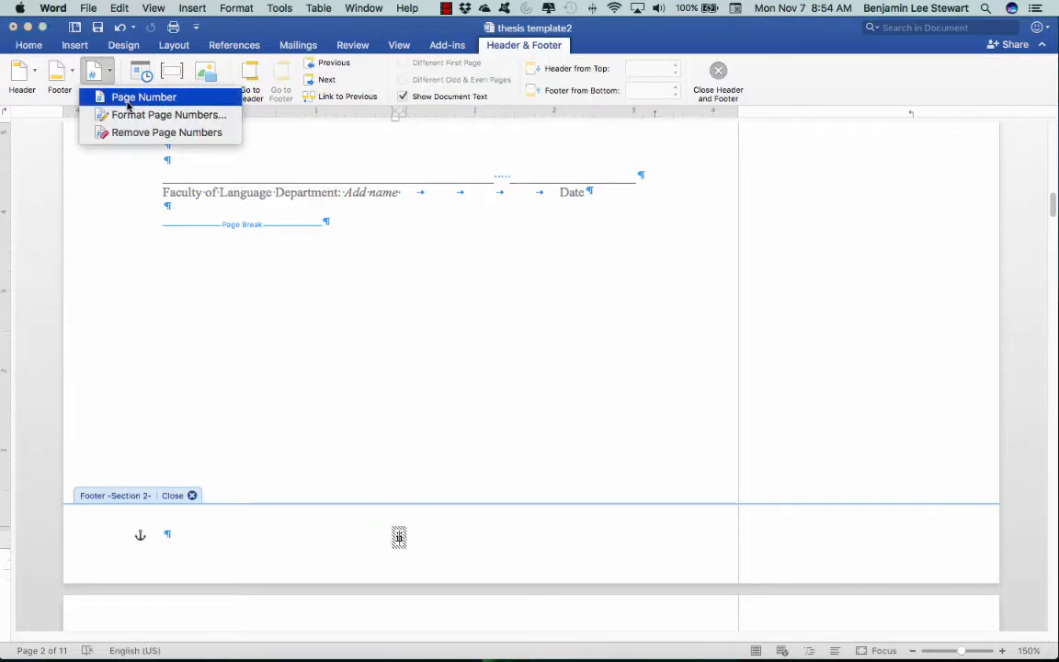
left_click(122, 96)
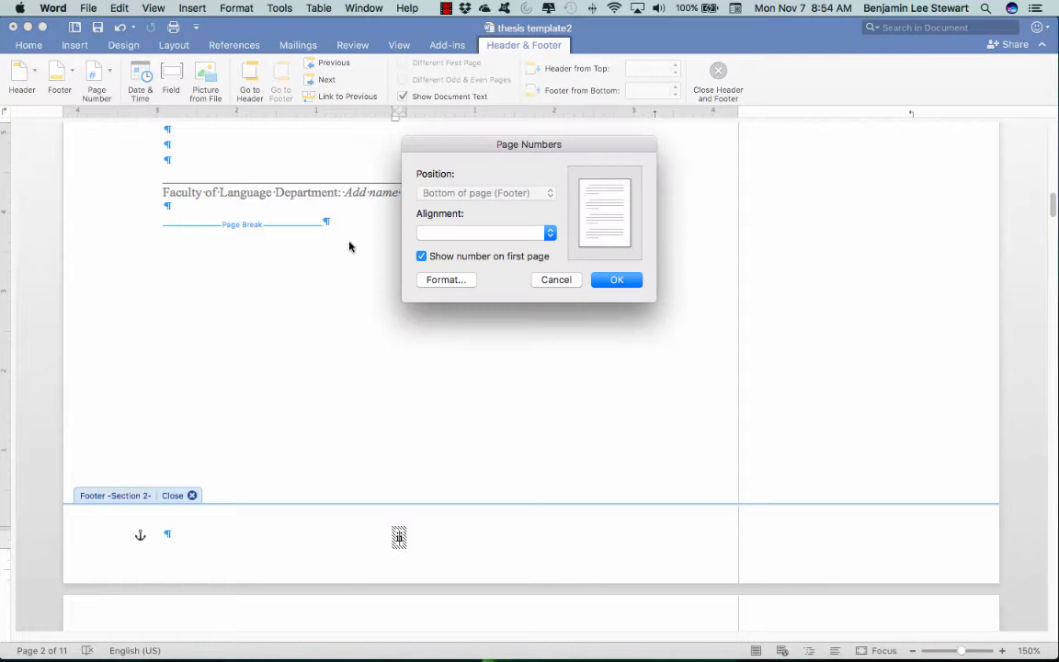
left_click(454, 281)
left_click(496, 157)
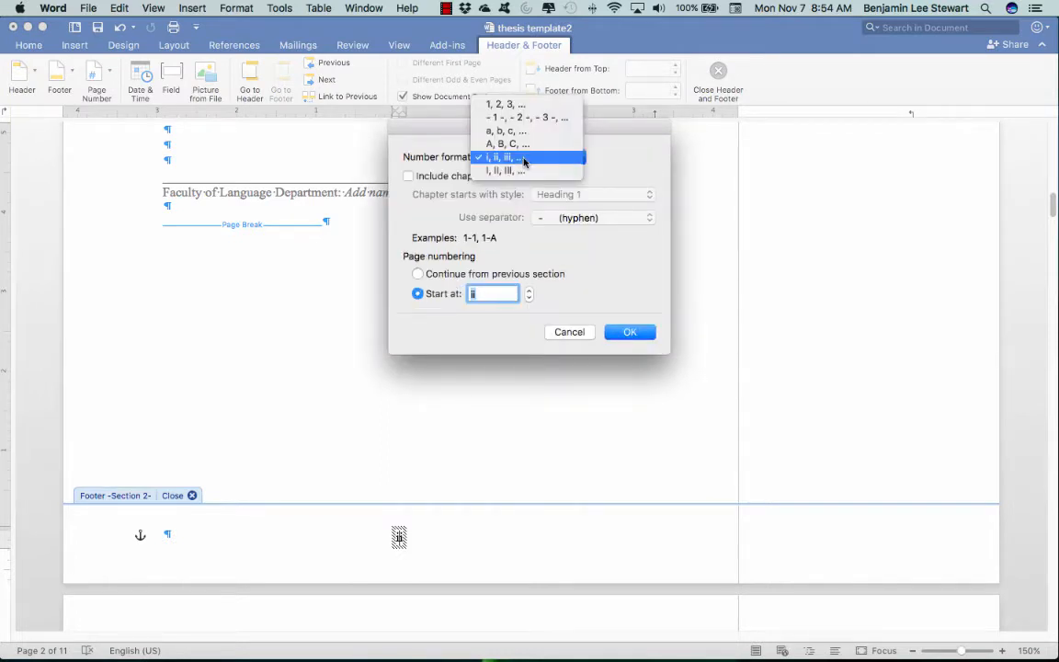
left_click(523, 158)
left_click(570, 333)
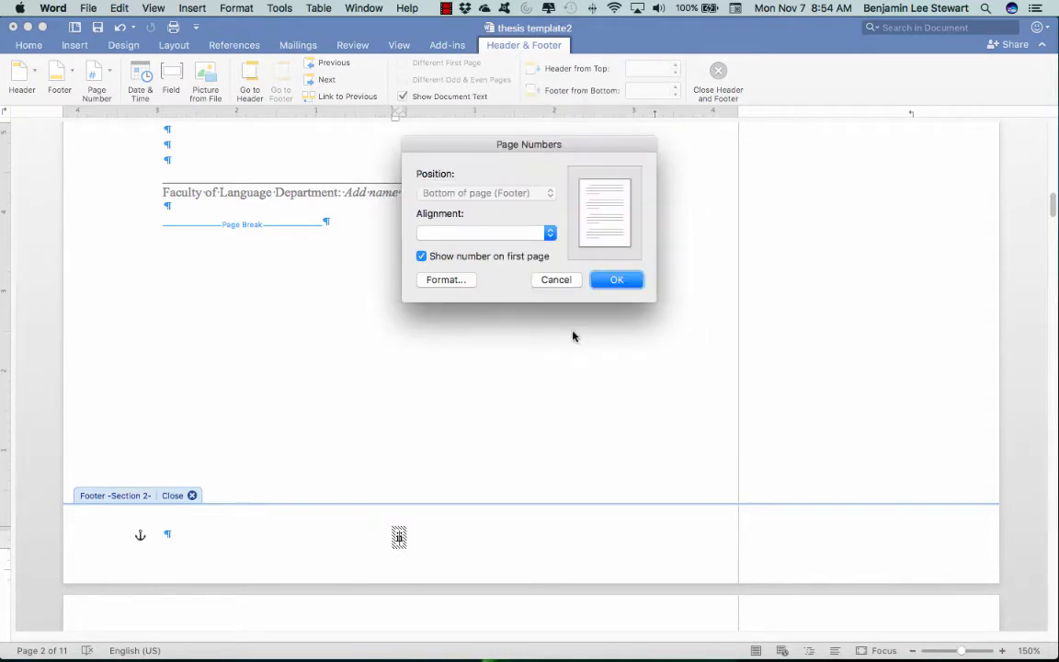
left_click(565, 279)
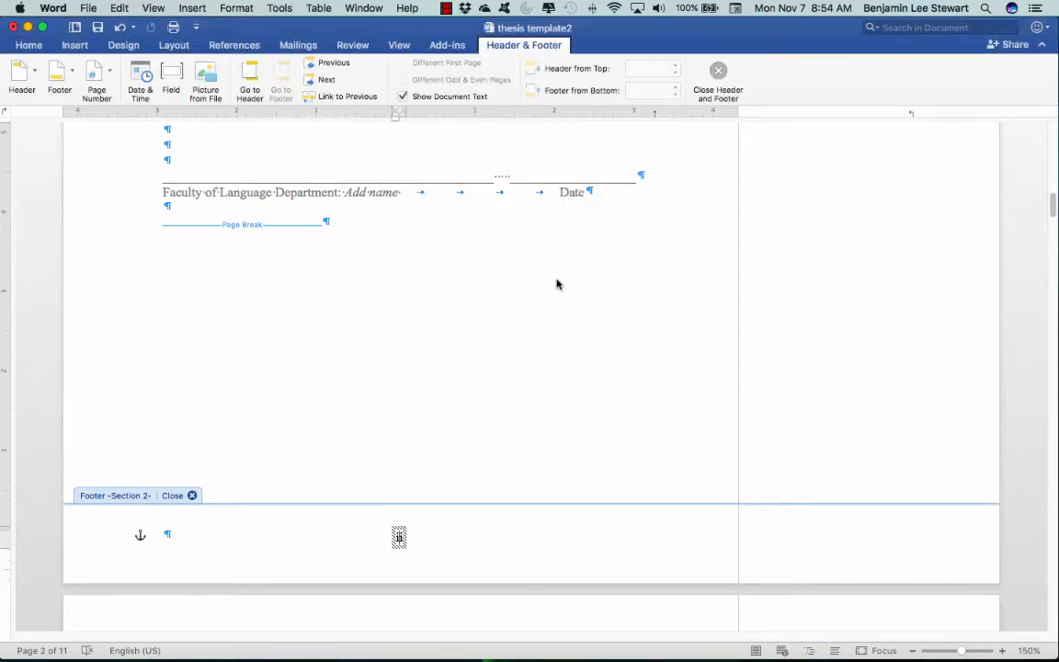
double_click(539, 300)
Compare the title page and the approval page, checking their signature blocks, section break and footer page numbering
scroll(551, 324, "up", 3)
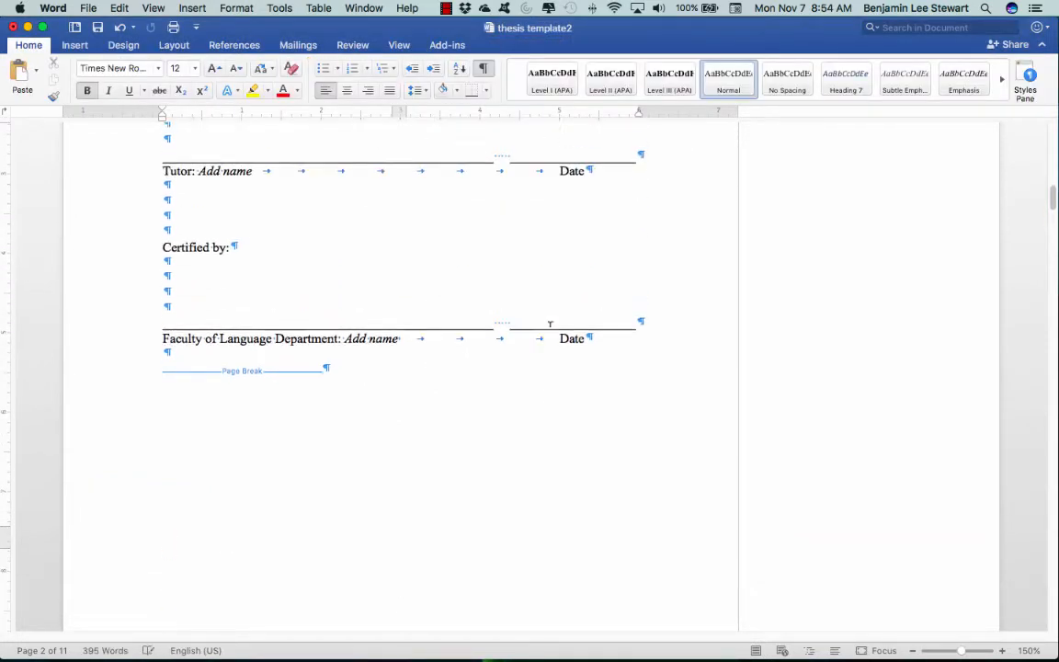
scroll(550, 324, "up", 10)
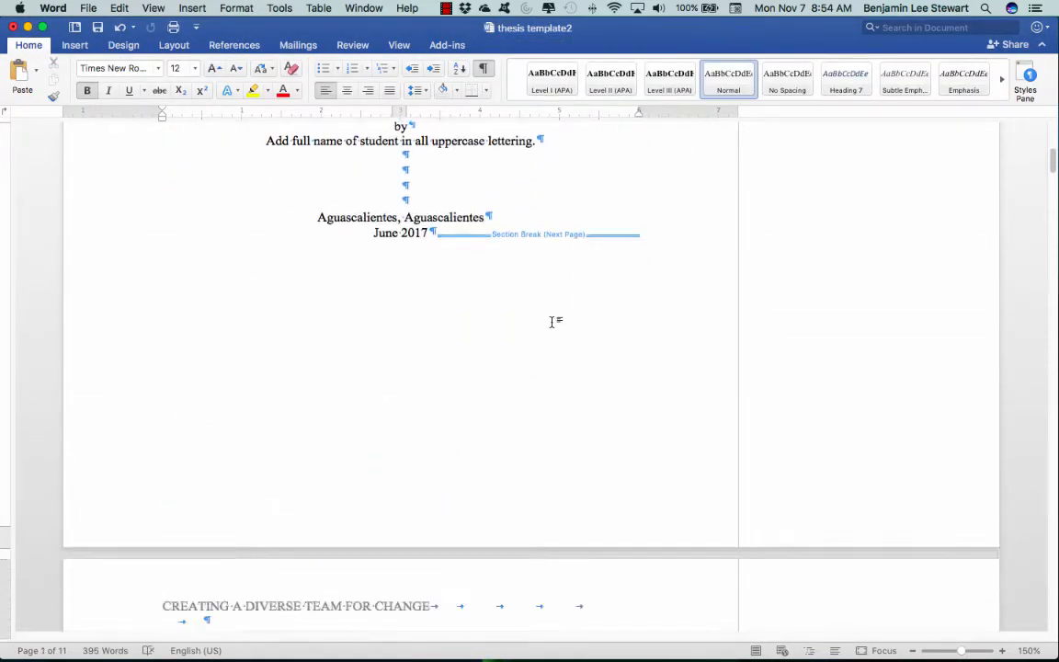
scroll(552, 322, "down", 6)
scroll(552, 322, "up", 2)
scroll(551, 320, "down", 3)
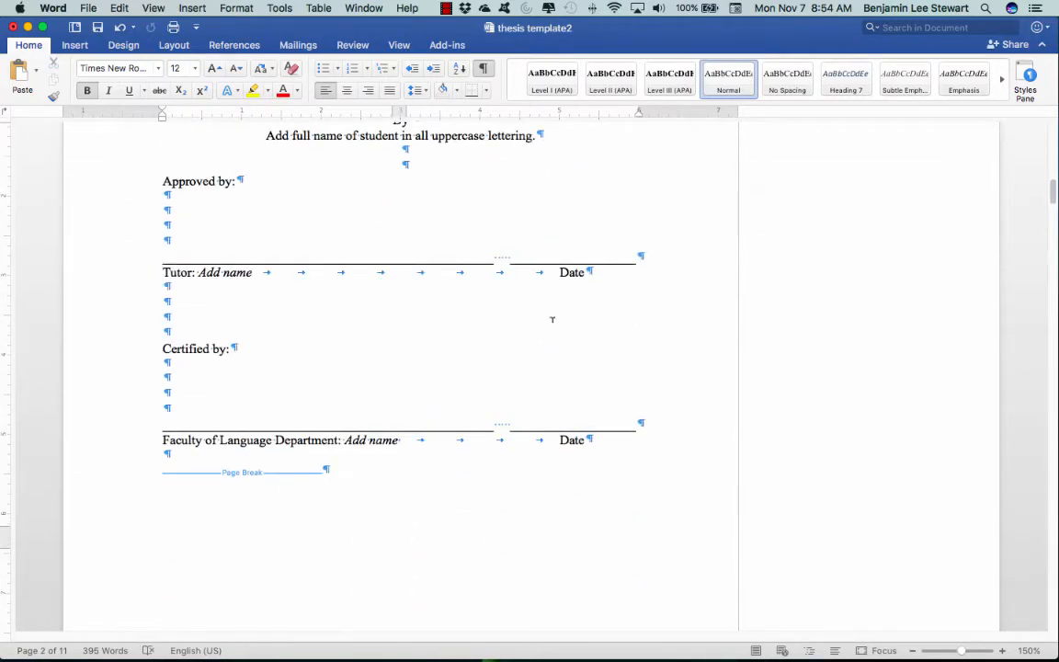
scroll(552, 319, "up", 10)
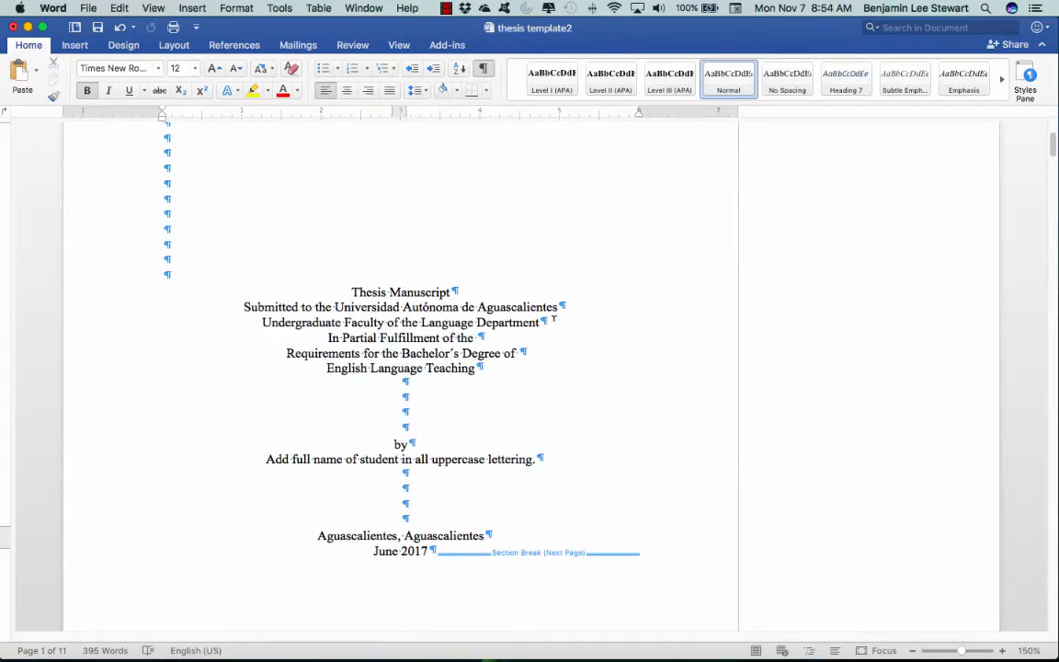
scroll(551, 322, "down", 10)
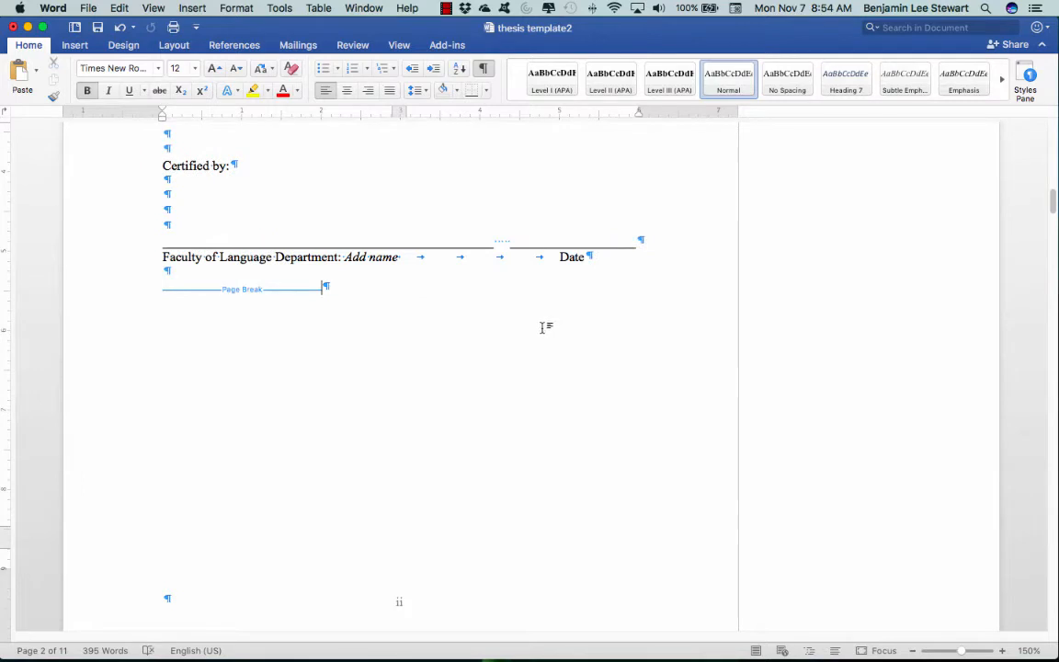
scroll(542, 327, "down", 2)
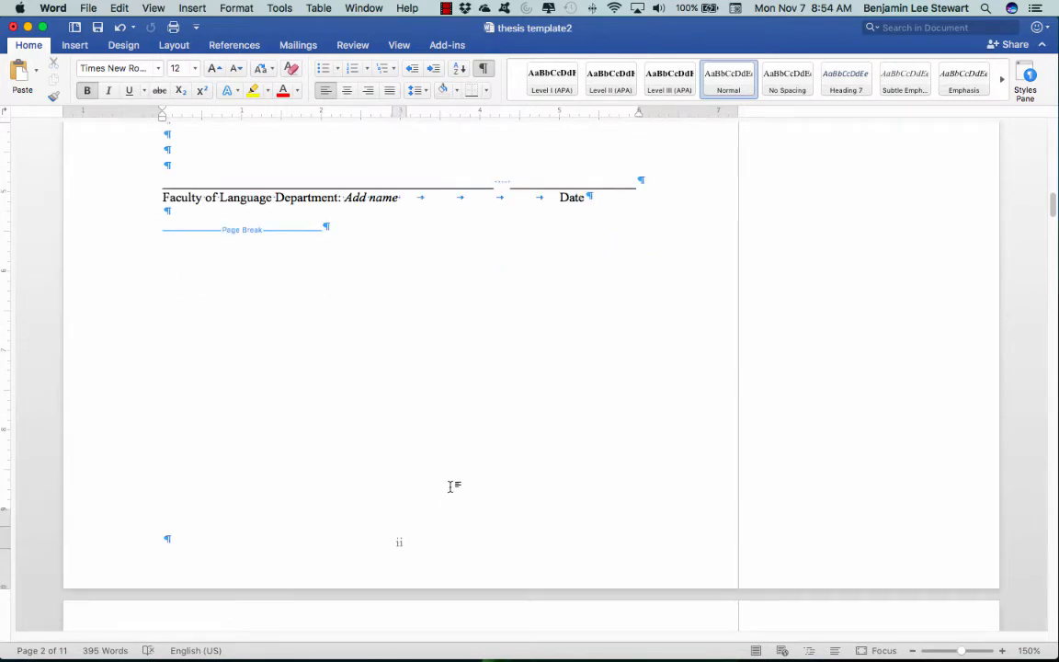
scroll(423, 501, "up", 2)
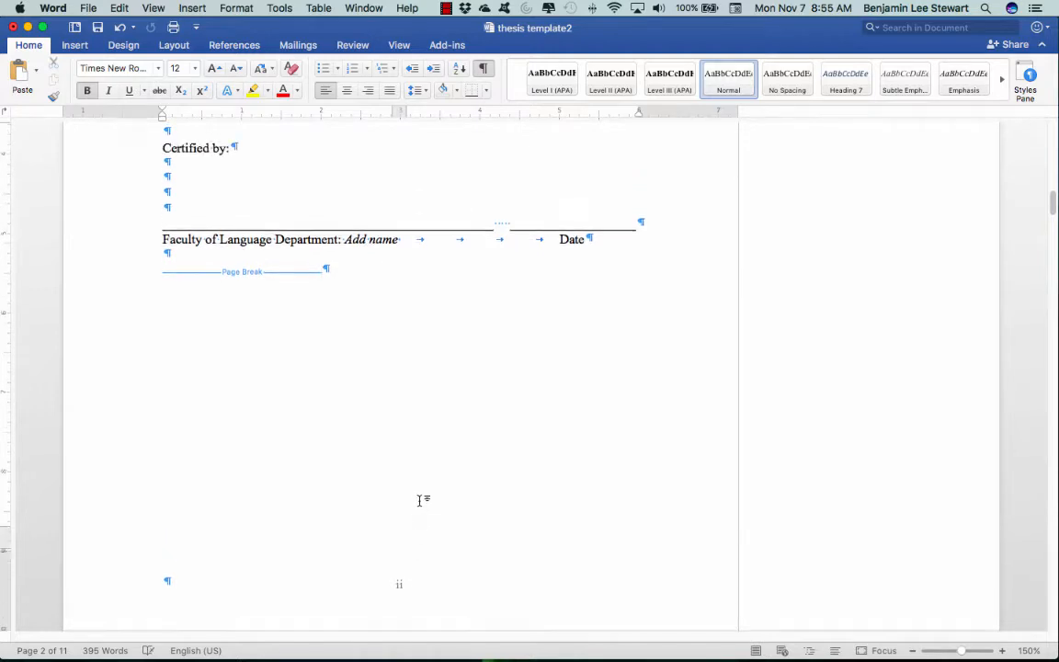
scroll(423, 501, "up", 15)
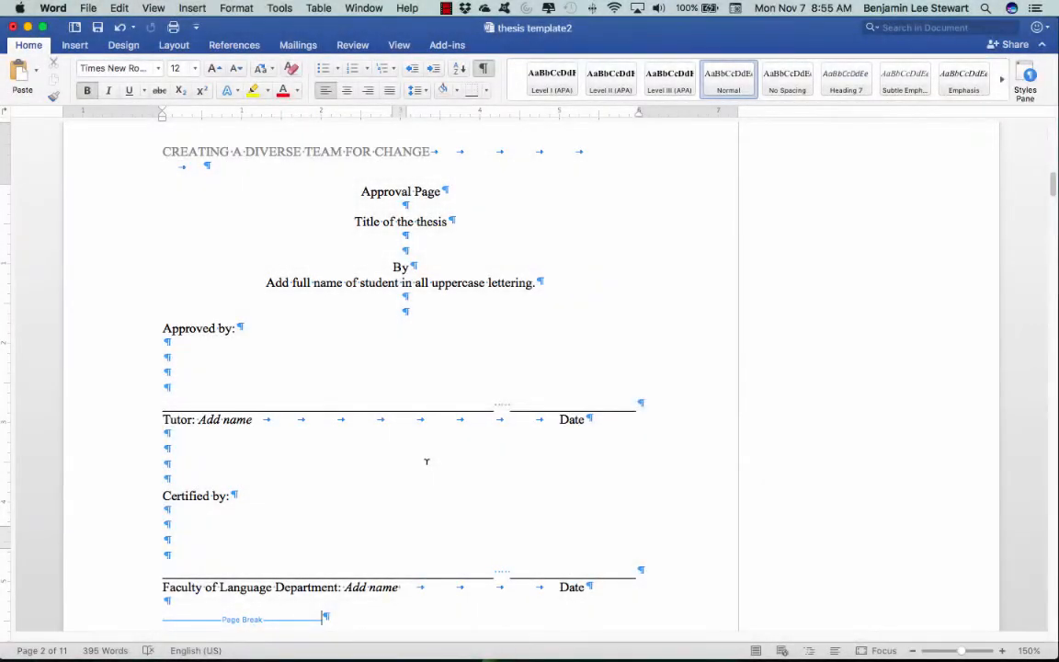
Examine the Abstract page's layout and header against the approval page and the section break ending the title page
scroll(360, 344, "down", 15)
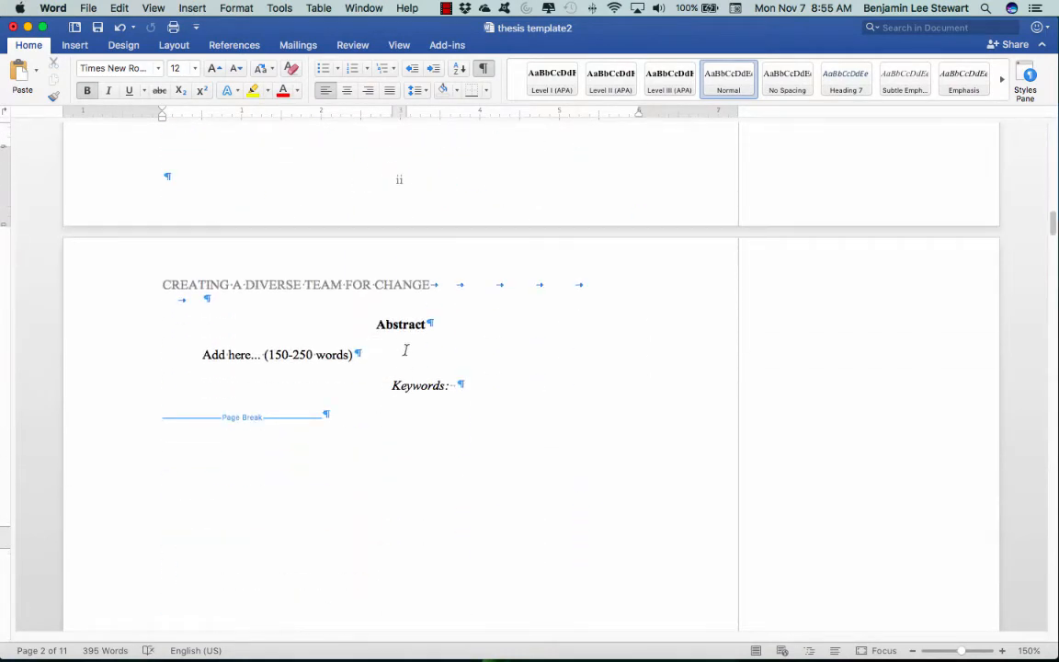
scroll(402, 347, "down", 2)
scroll(377, 376, "up", 3)
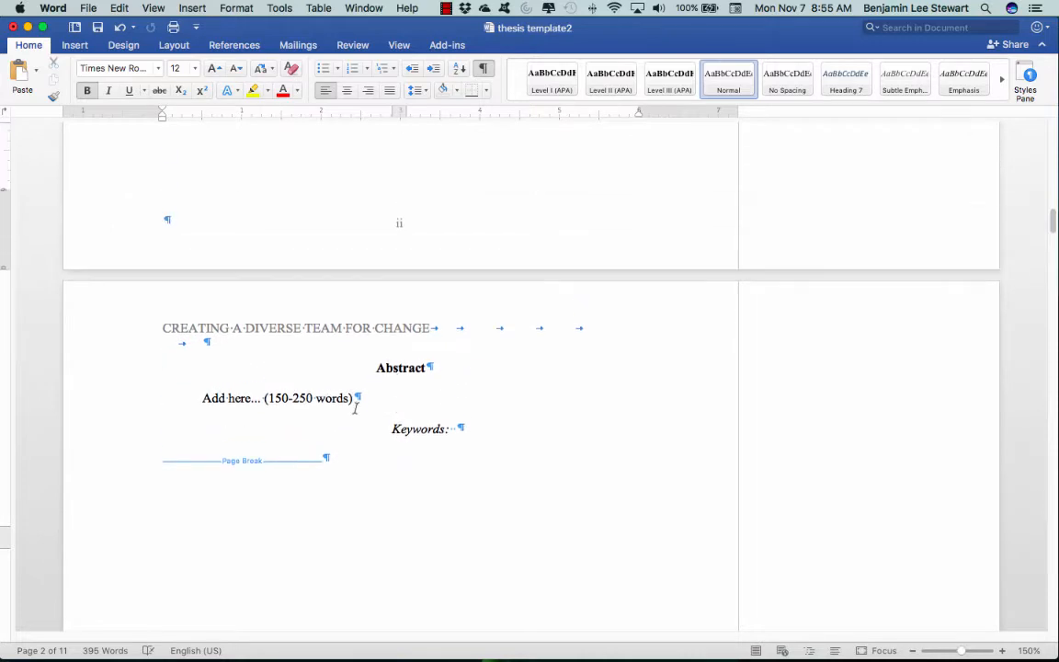
scroll(365, 375, "up", 15)
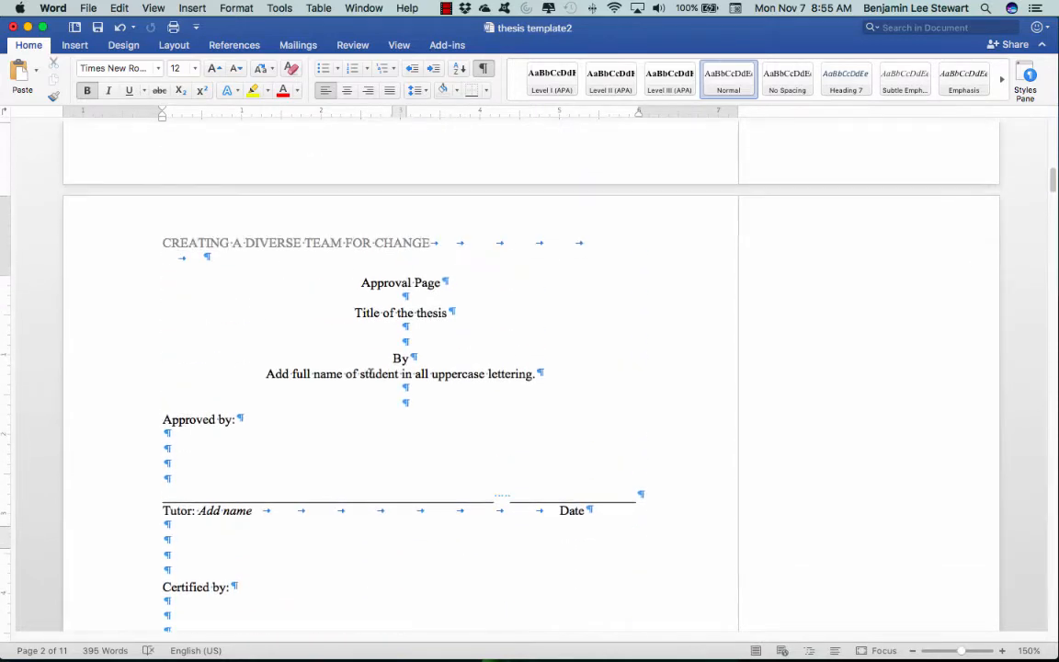
scroll(368, 372, "down", 15)
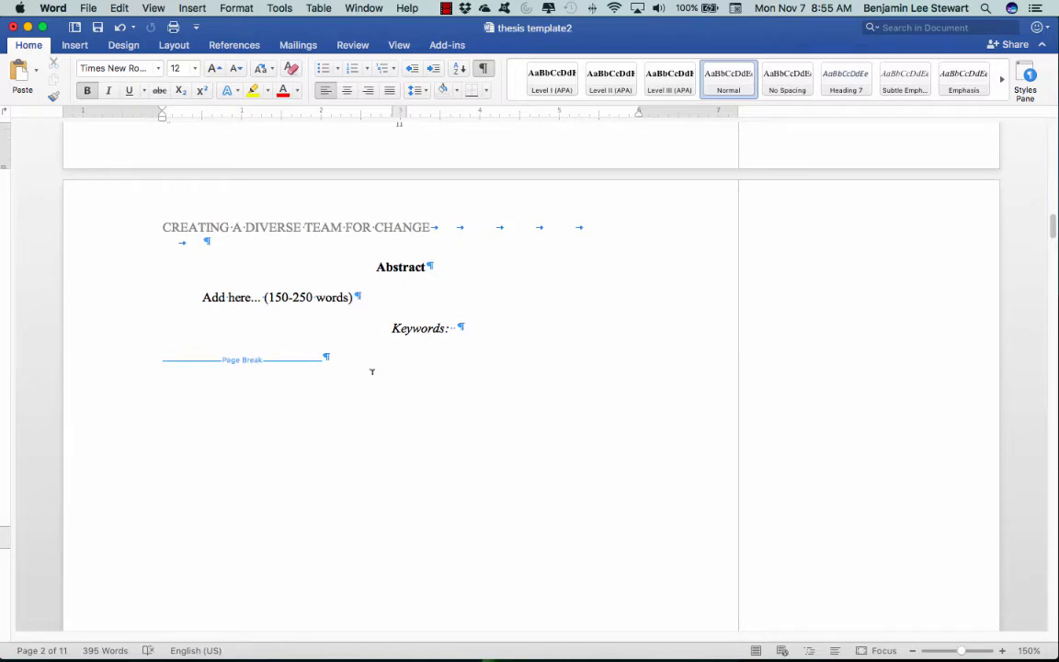
scroll(372, 371, "up", 20)
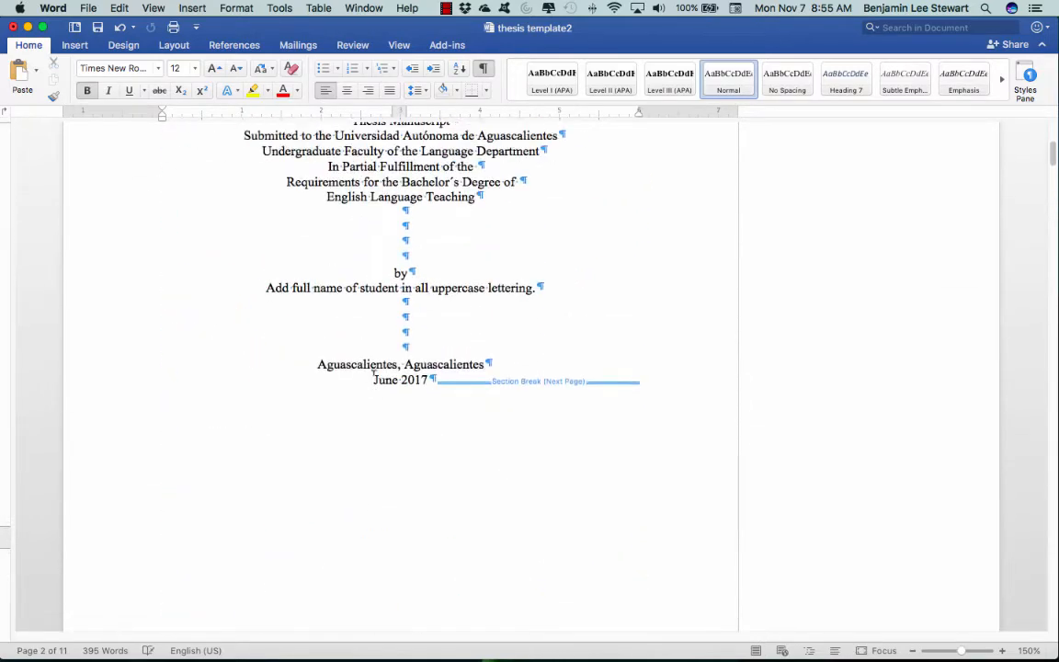
scroll(475, 423, "down", 5)
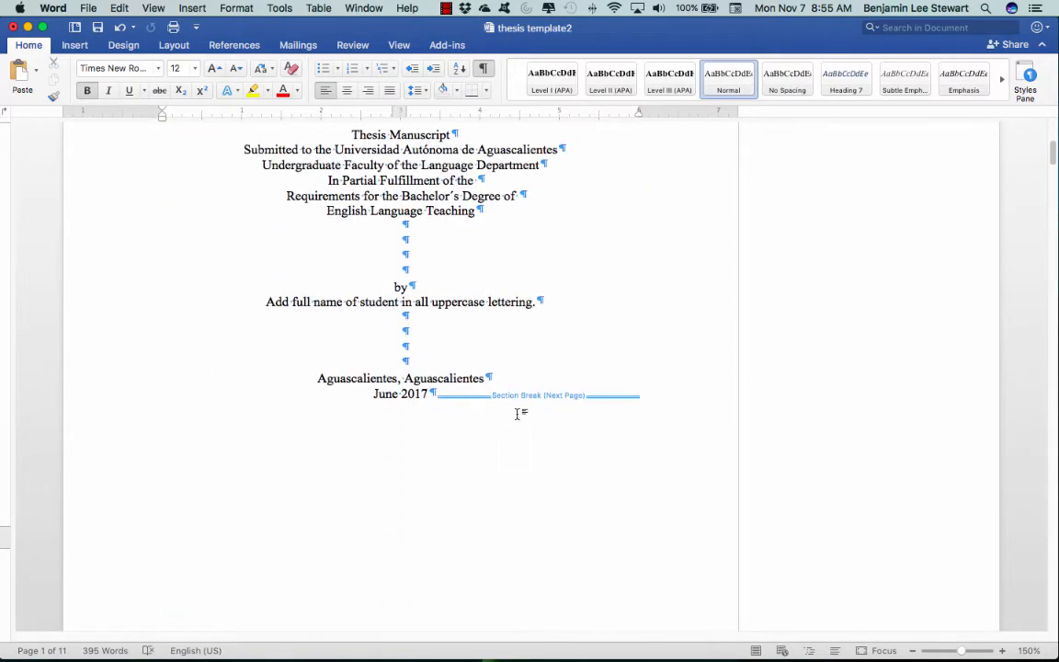
scroll(514, 387, "down", 8)
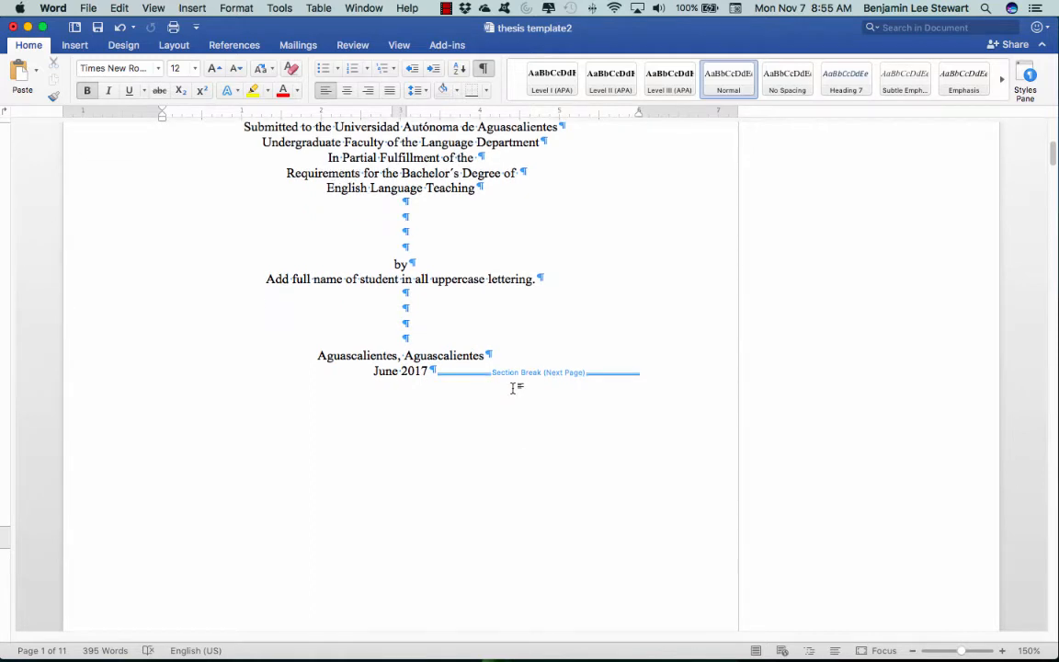
scroll(512, 389, "up", 10)
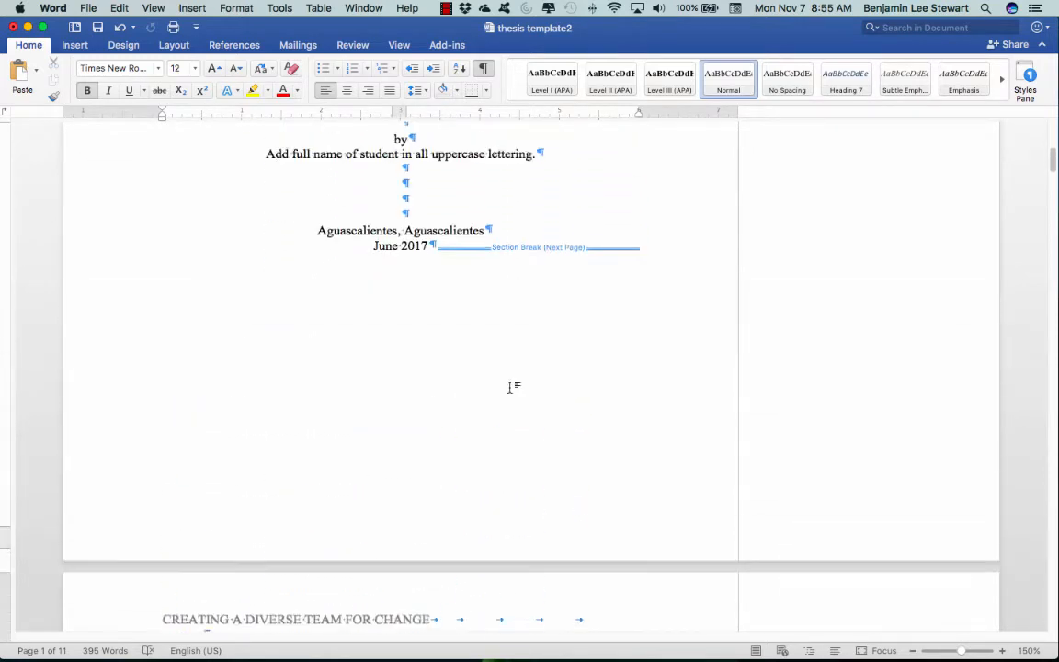
Open the Section 2 header on the Abstract page for editing
scroll(510, 385, "down", 12)
scroll(508, 384, "down", 15)
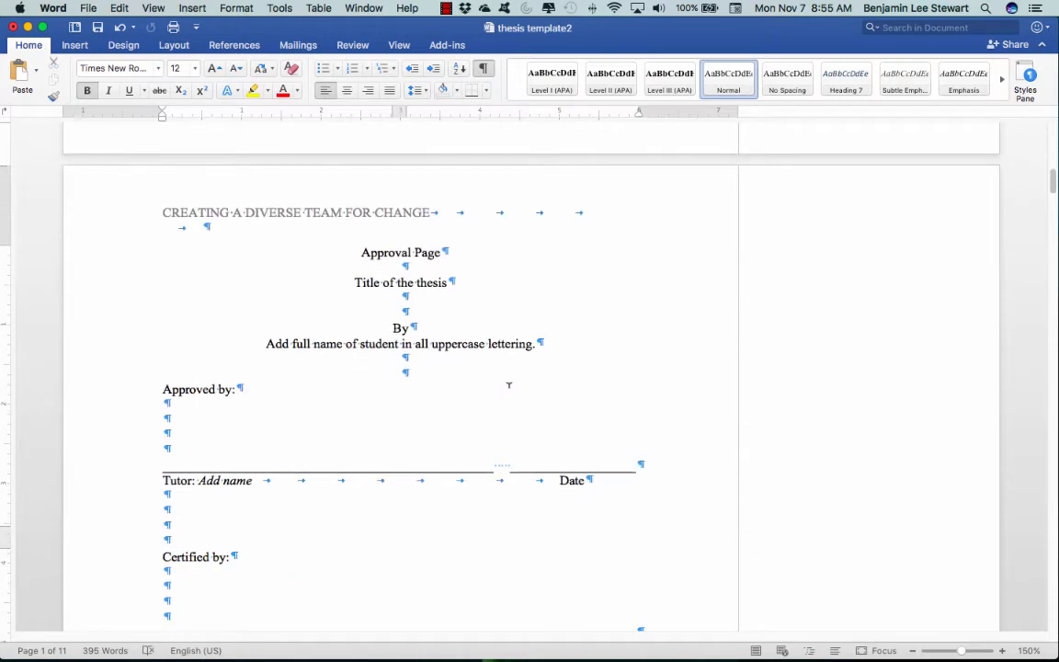
scroll(508, 384, "up", 6)
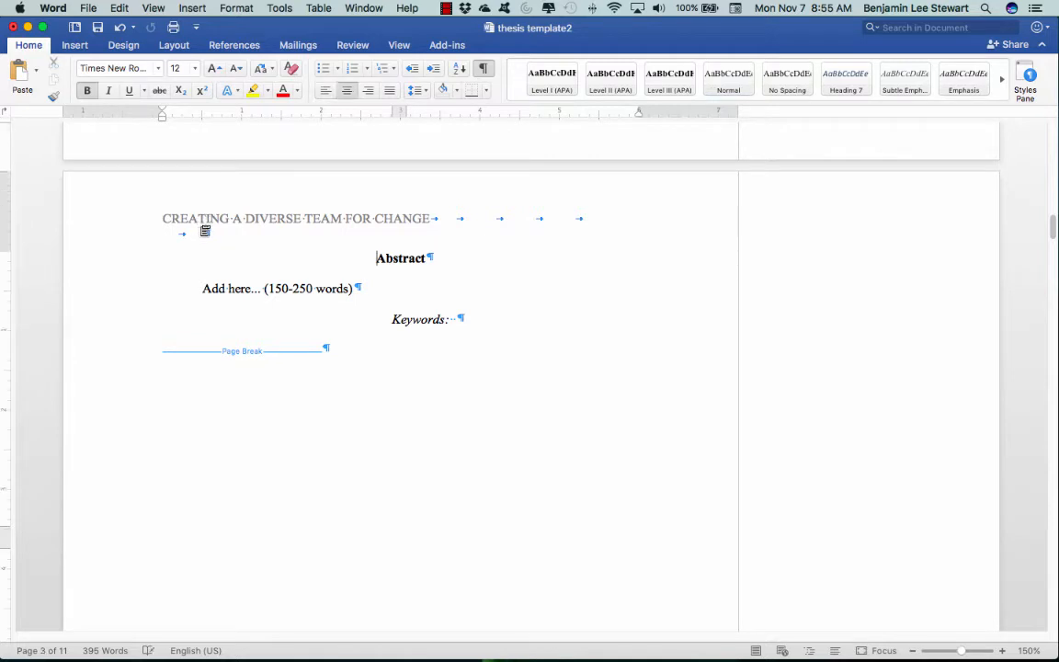
double_click(206, 230)
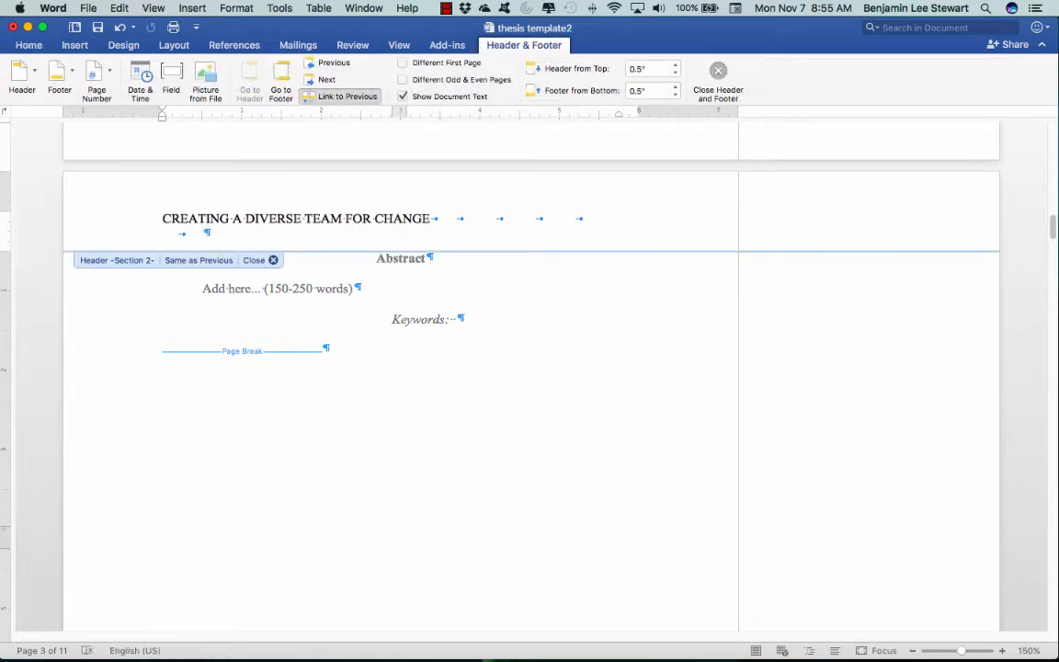
Remove the extra tab after the running head in the Abstract page's header and return to the body text
key("BackSpace")
double_click(381, 395)
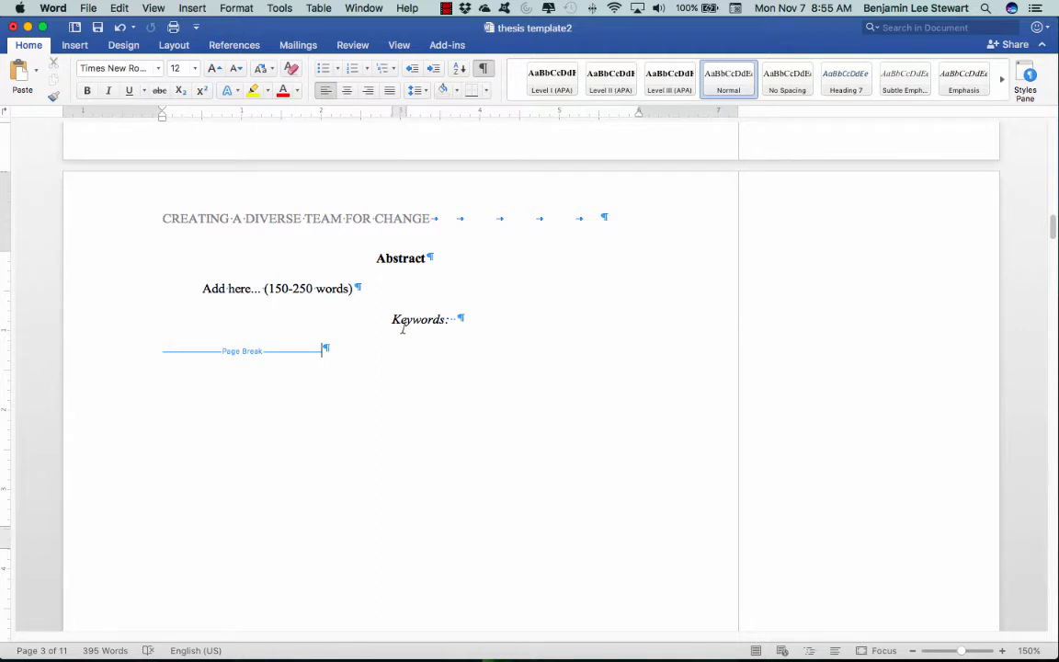
Examine the running heads, page breaks and footer page numbers on the Table of Contents and List of Tables pages
scroll(414, 377, "down", 8)
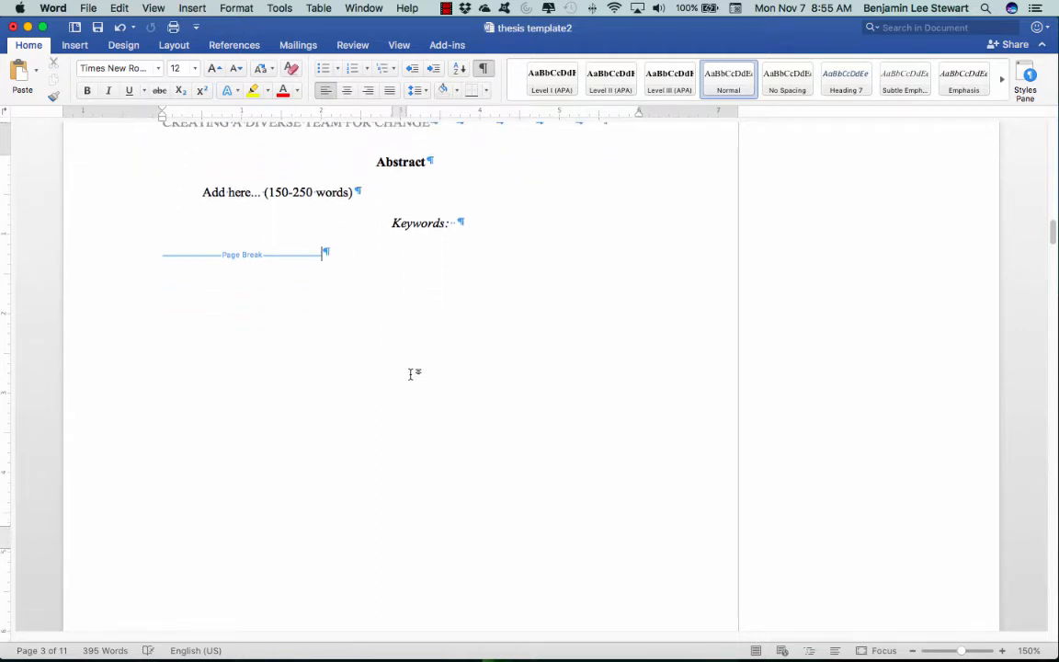
scroll(411, 373, "down", 5)
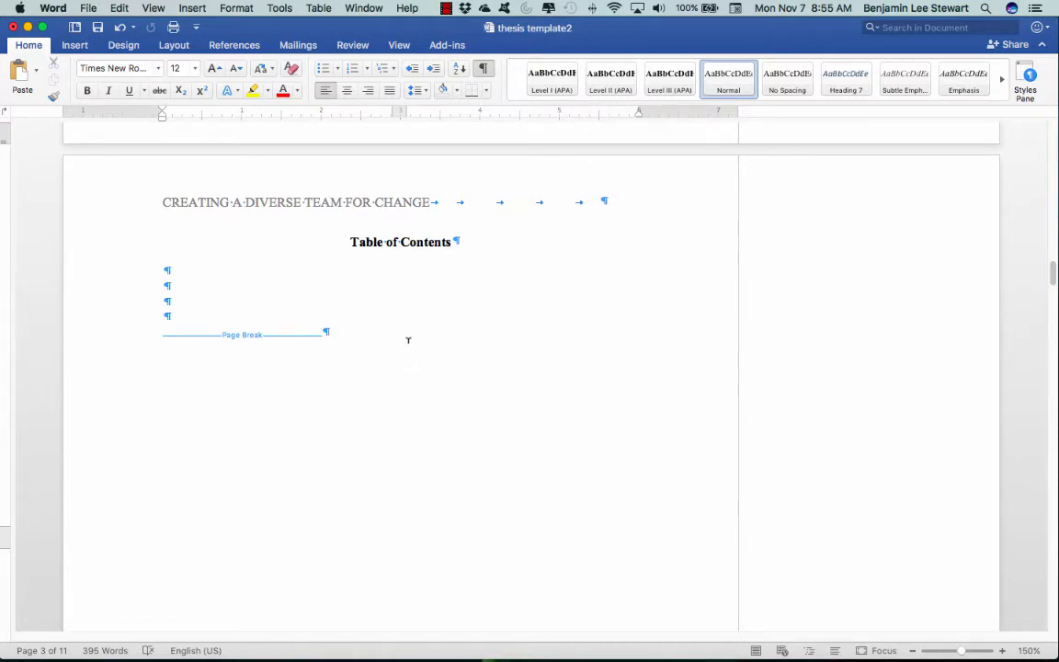
scroll(409, 340, "up", 5)
scroll(410, 341, "down", 4)
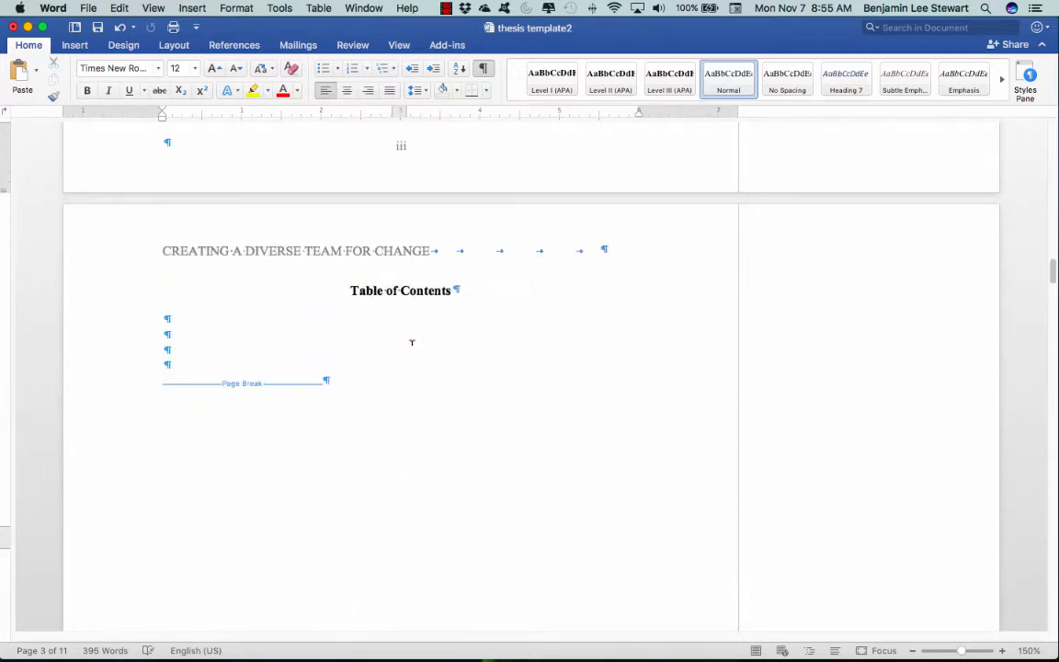
scroll(412, 341, "down", 2)
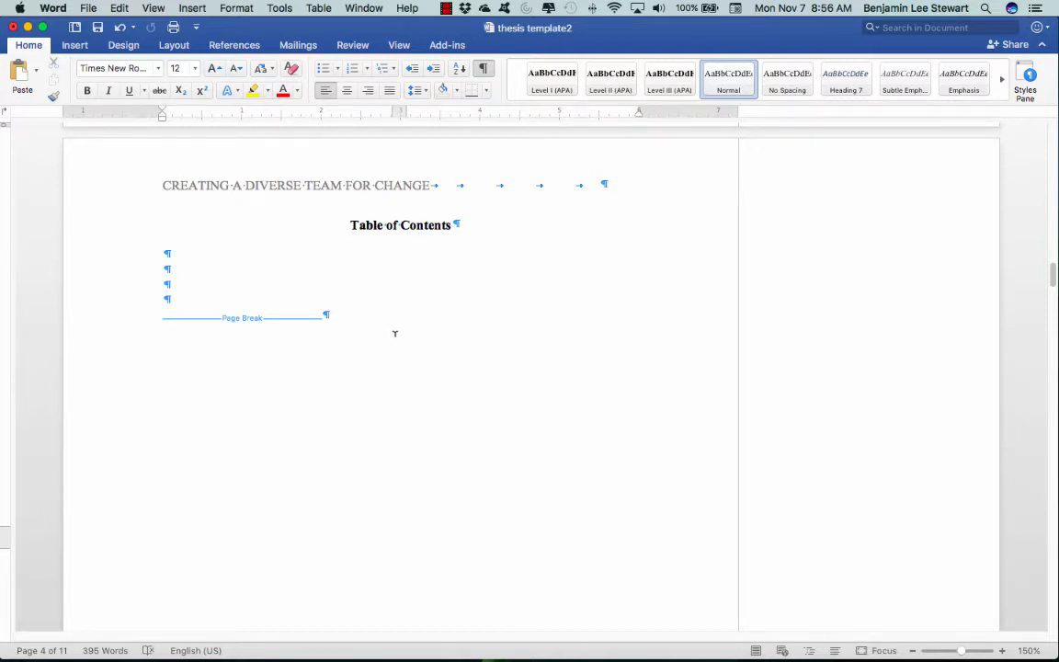
scroll(395, 334, "down", 10)
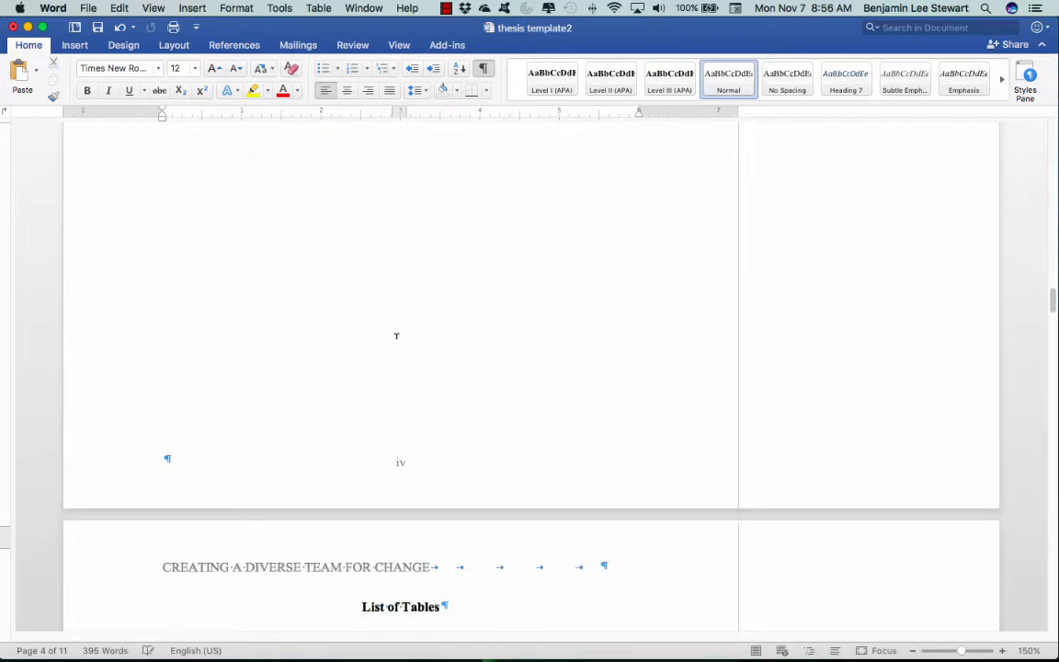
scroll(396, 336, "down", 6)
scroll(425, 345, "down", 3)
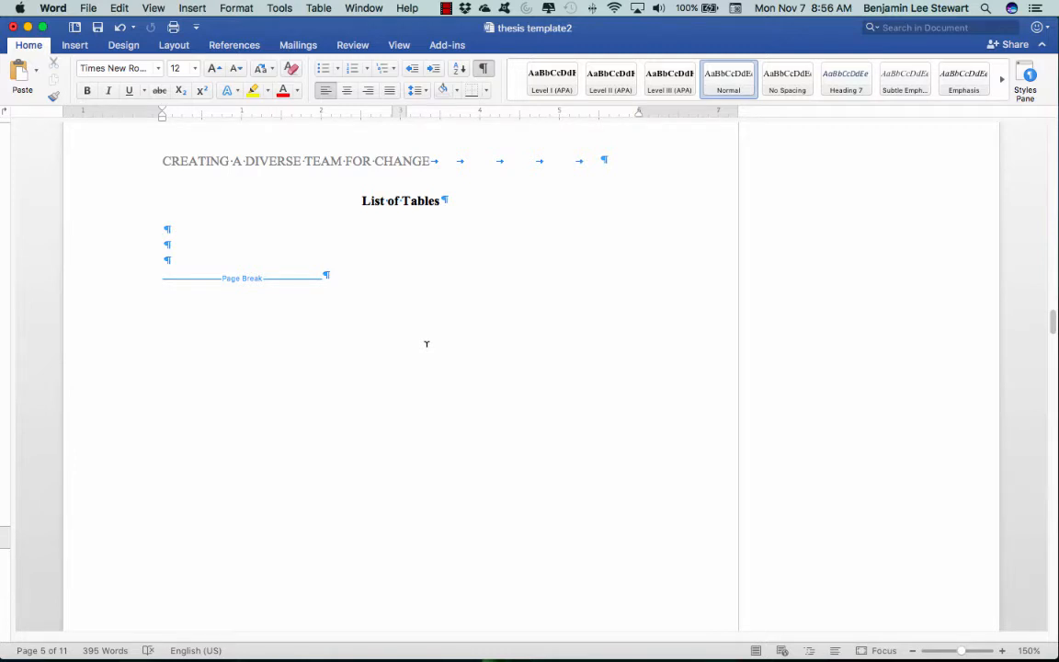
scroll(425, 343, "down", 2)
scroll(426, 344, "up", 2)
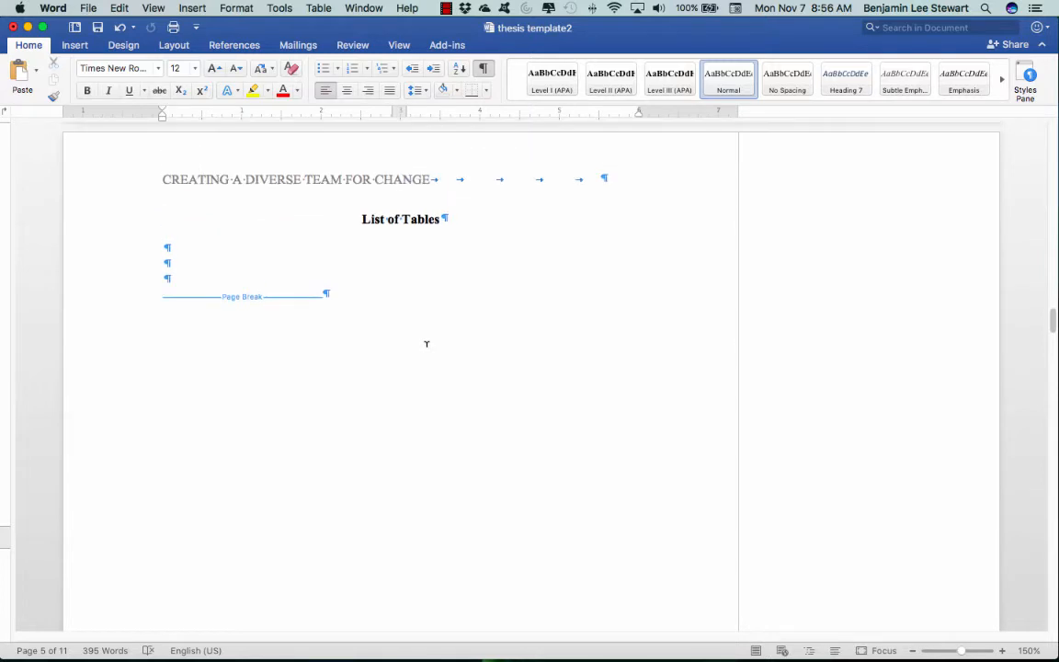
scroll(426, 344, "down", 2)
Examine the section break on the List of Figures page, and the first body pages' headings and header page numbering
scroll(426, 344, "down", 15)
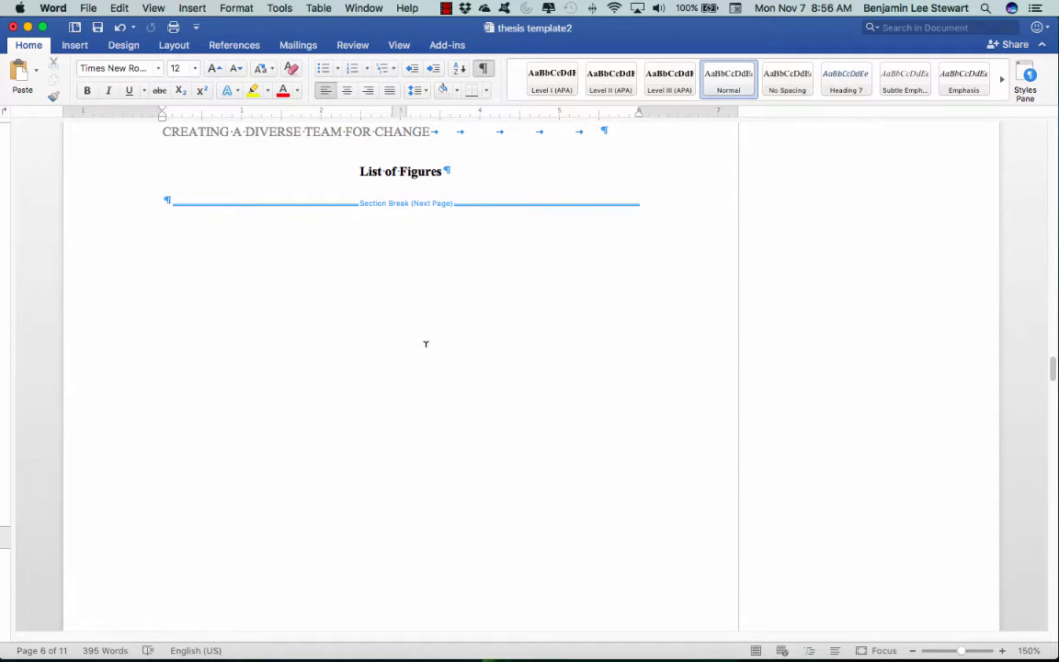
scroll(426, 344, "up", 5)
scroll(425, 343, "down", 5)
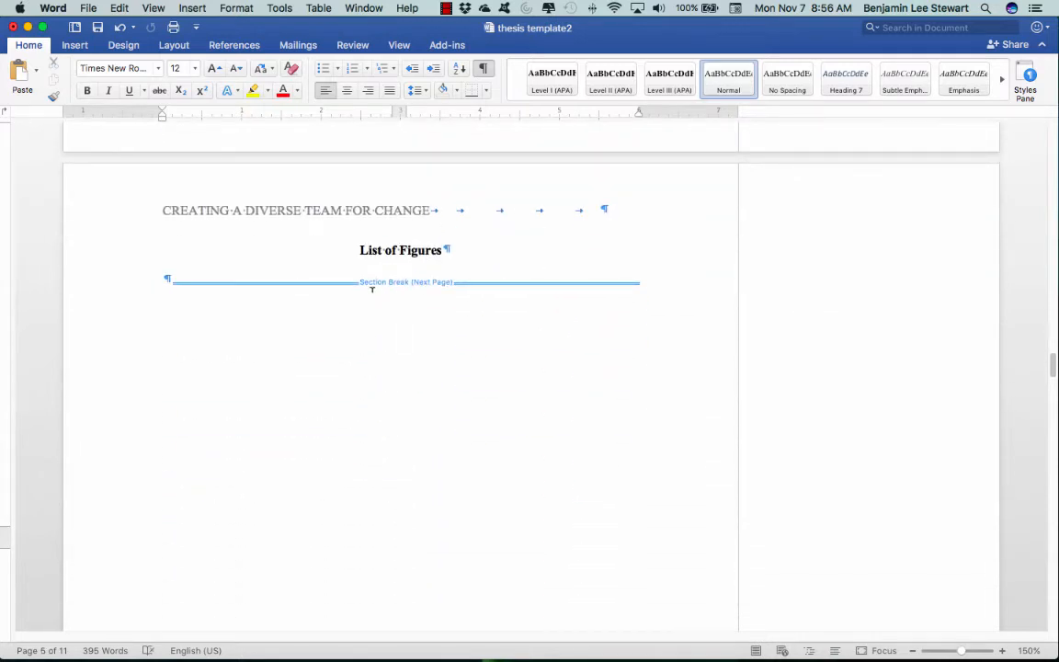
scroll(425, 311, "down", 10)
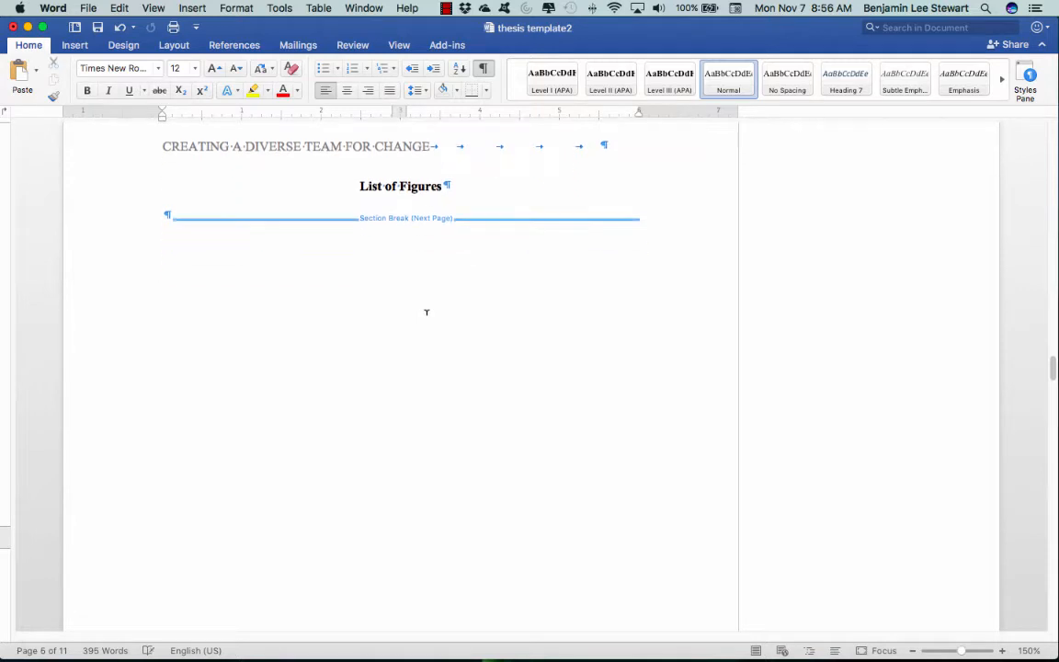
scroll(425, 312, "down", 6)
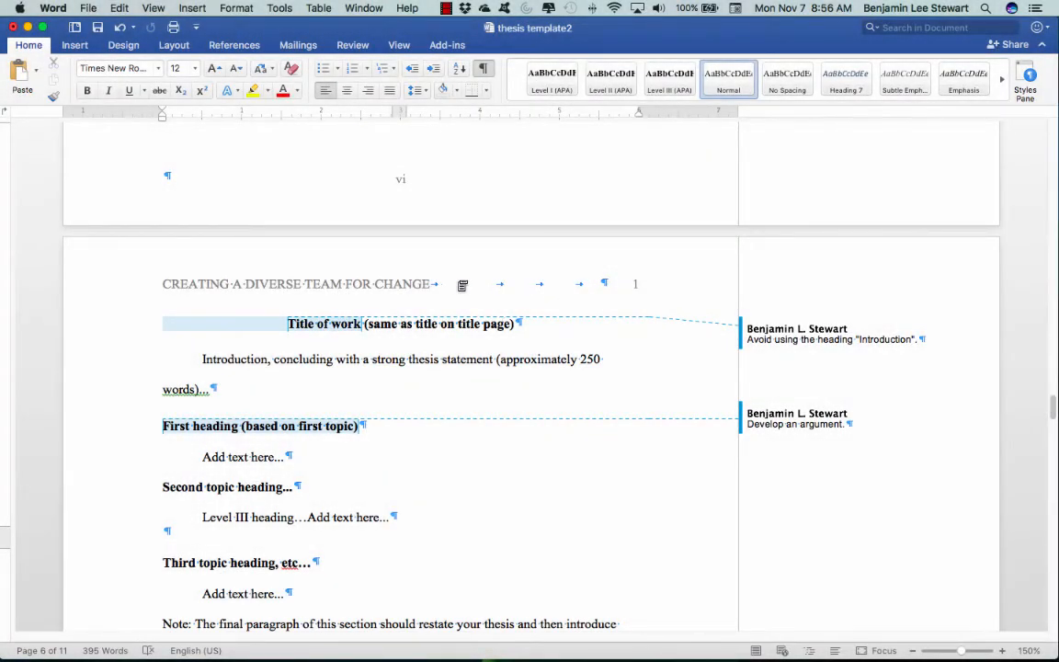
scroll(541, 365, "down", 2)
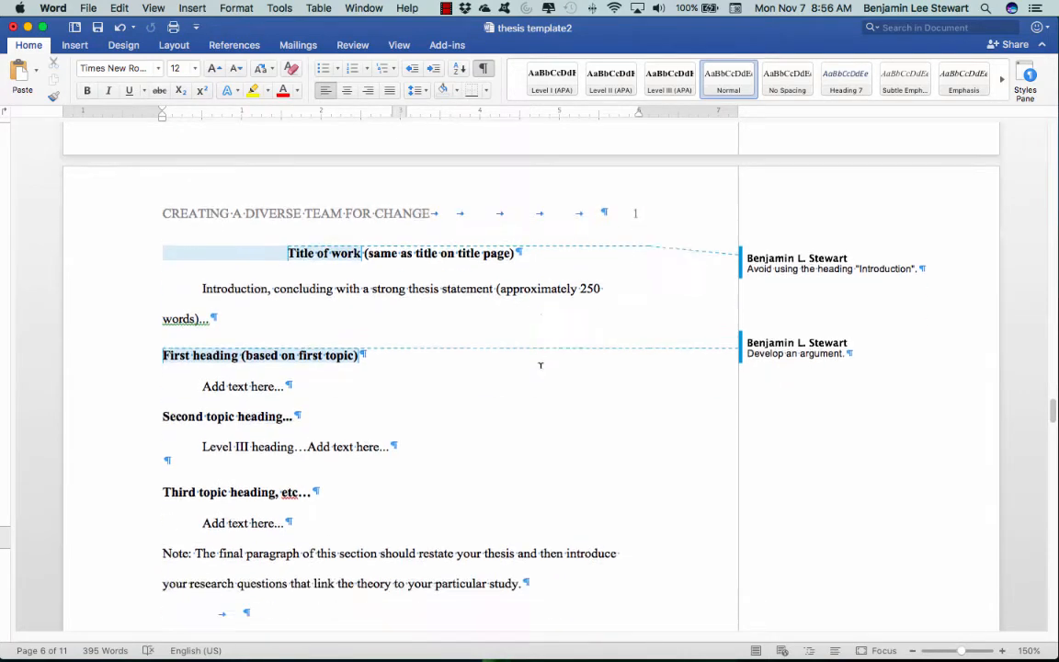
scroll(540, 365, "down", 10)
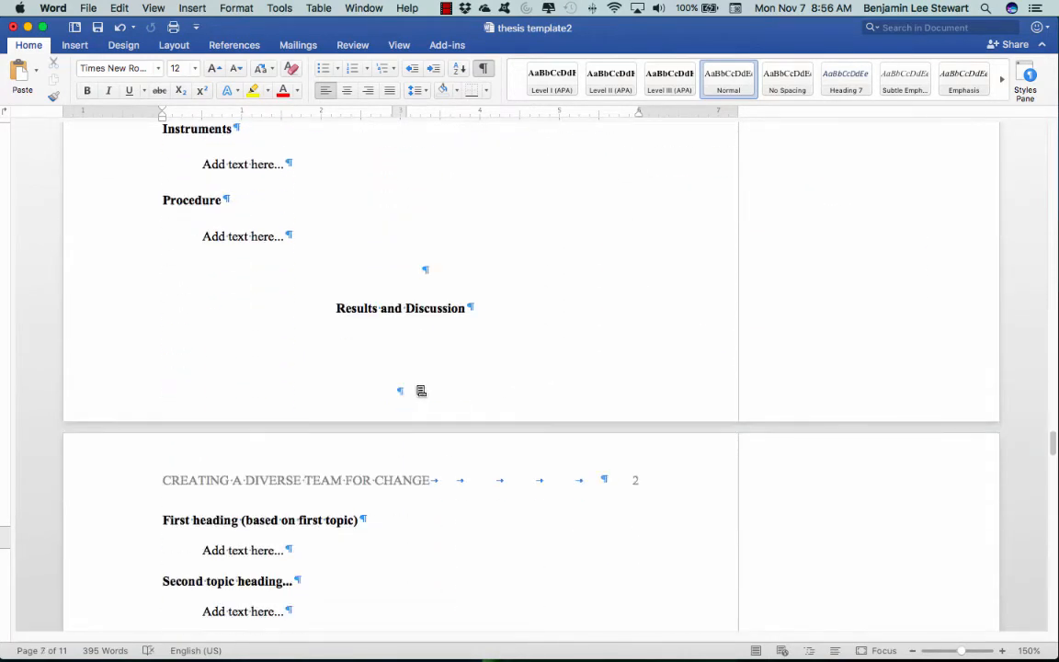
scroll(421, 391, "up", 10)
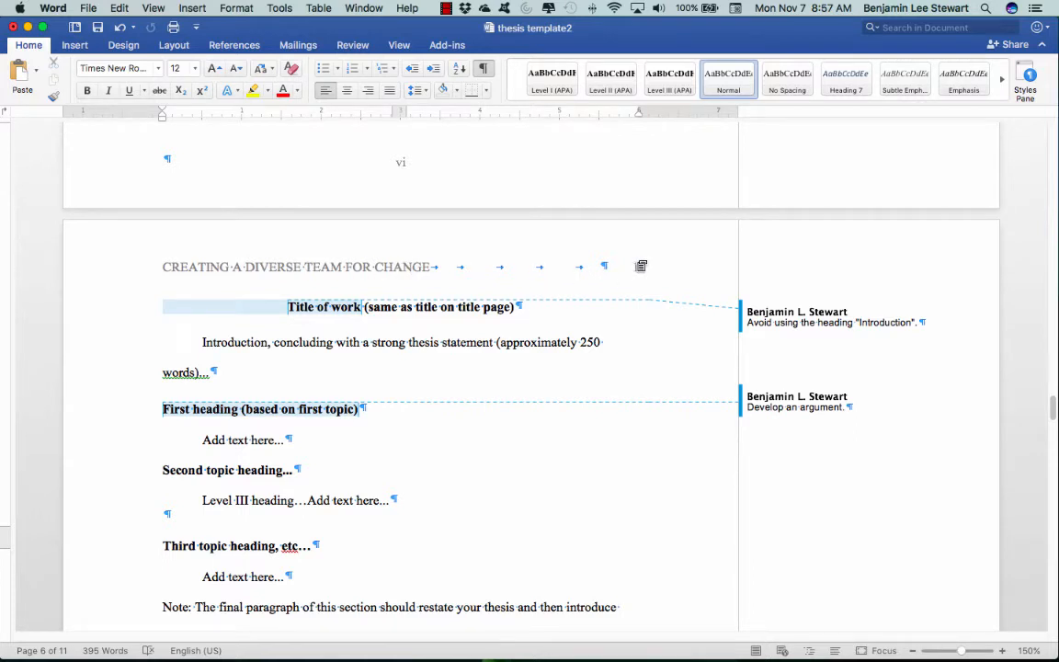
Select "Title of work" in the first body heading and inspect the Level I (APA) style among the available styles
left_click(310, 306)
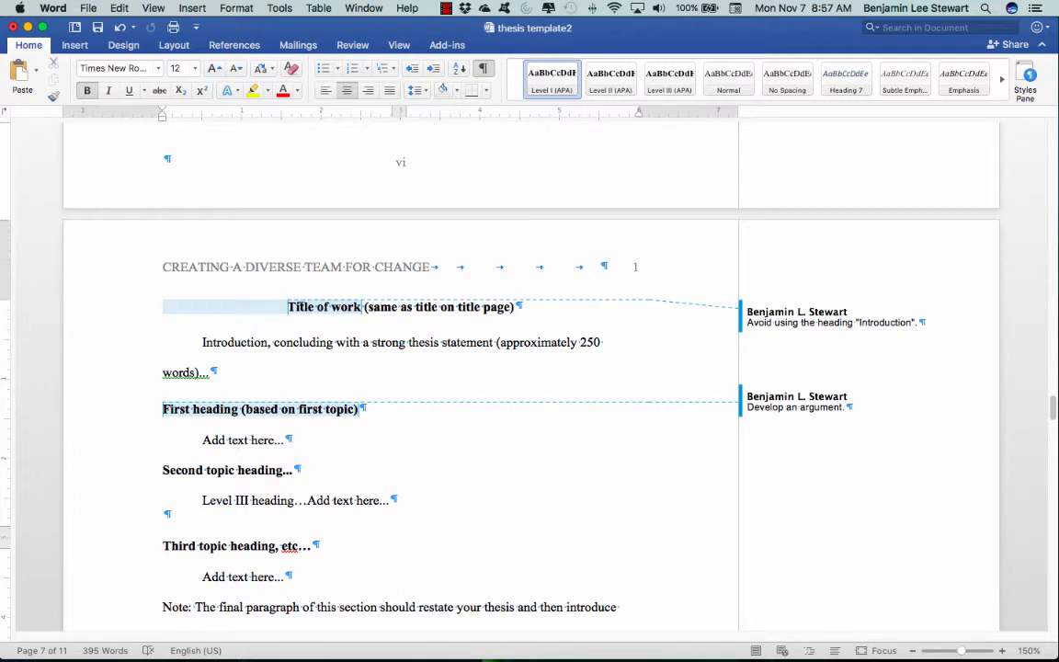
left_click_drag(287, 306, 336, 306)
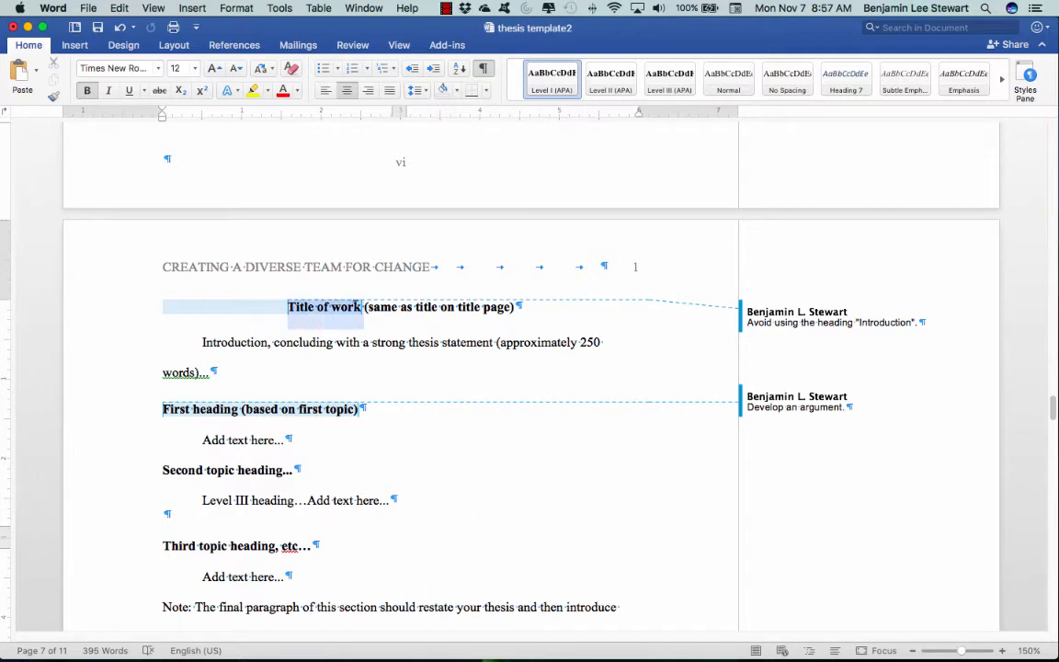
left_click(1026, 78)
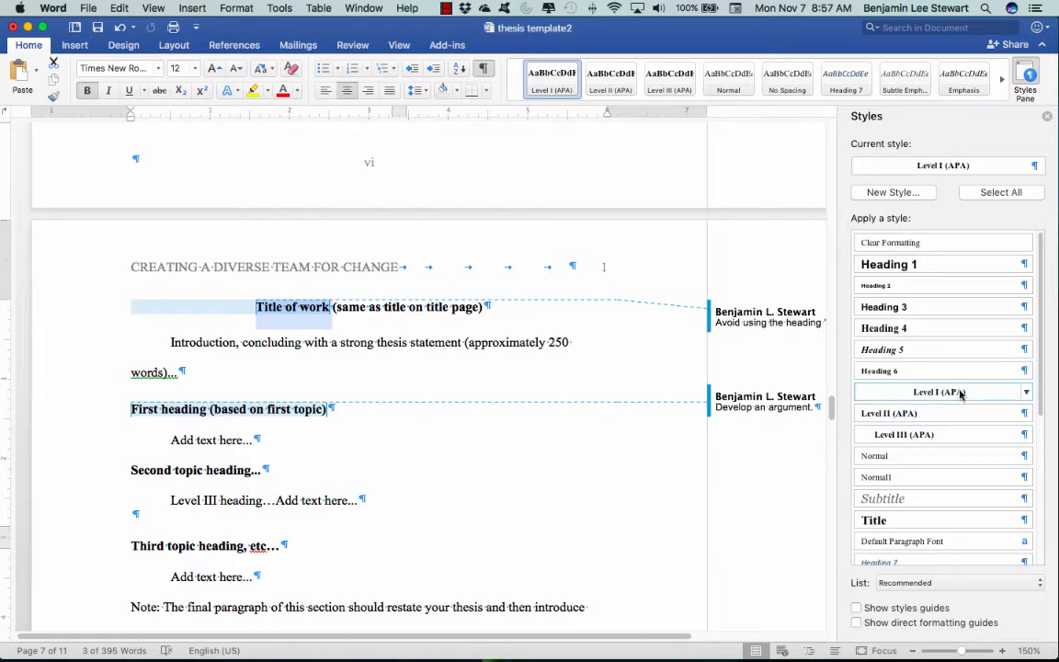
left_click(1025, 392)
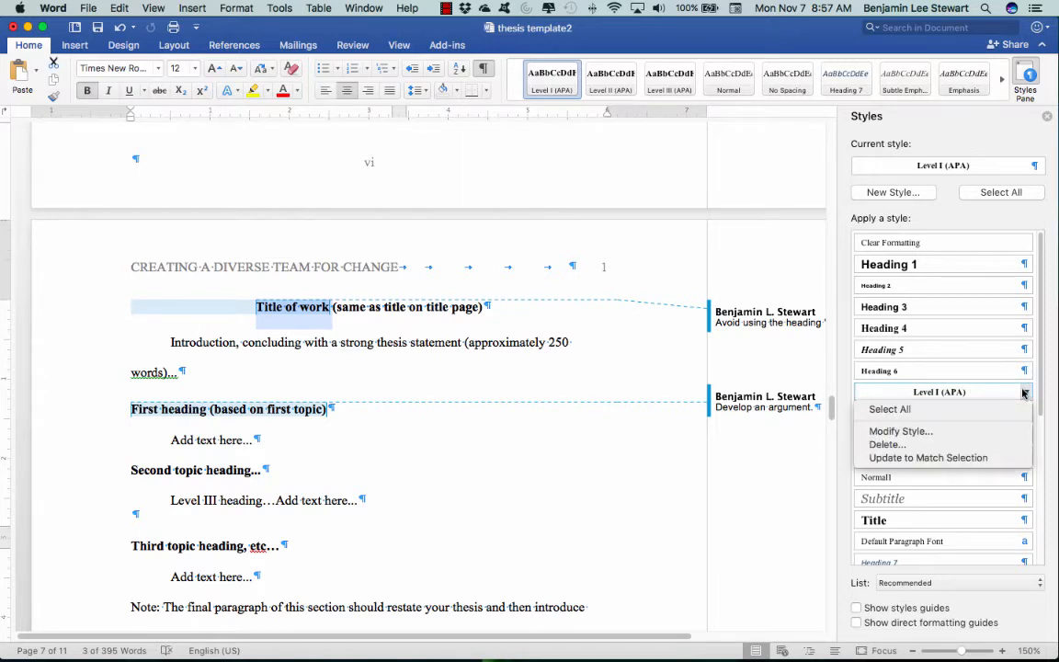
left_click(991, 396)
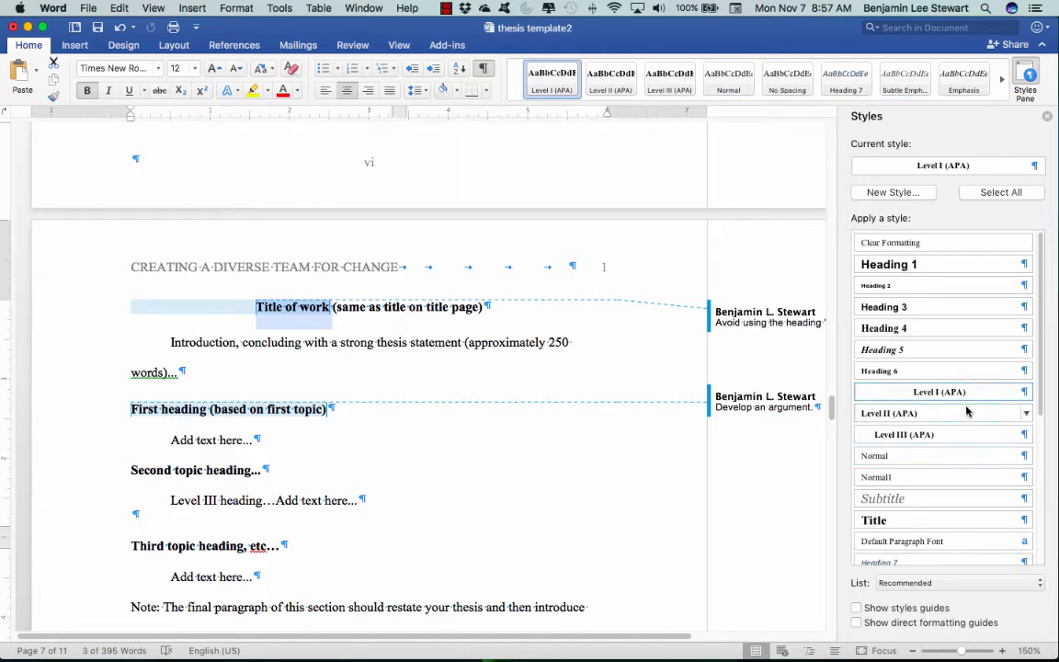
mouse_move(966, 410)
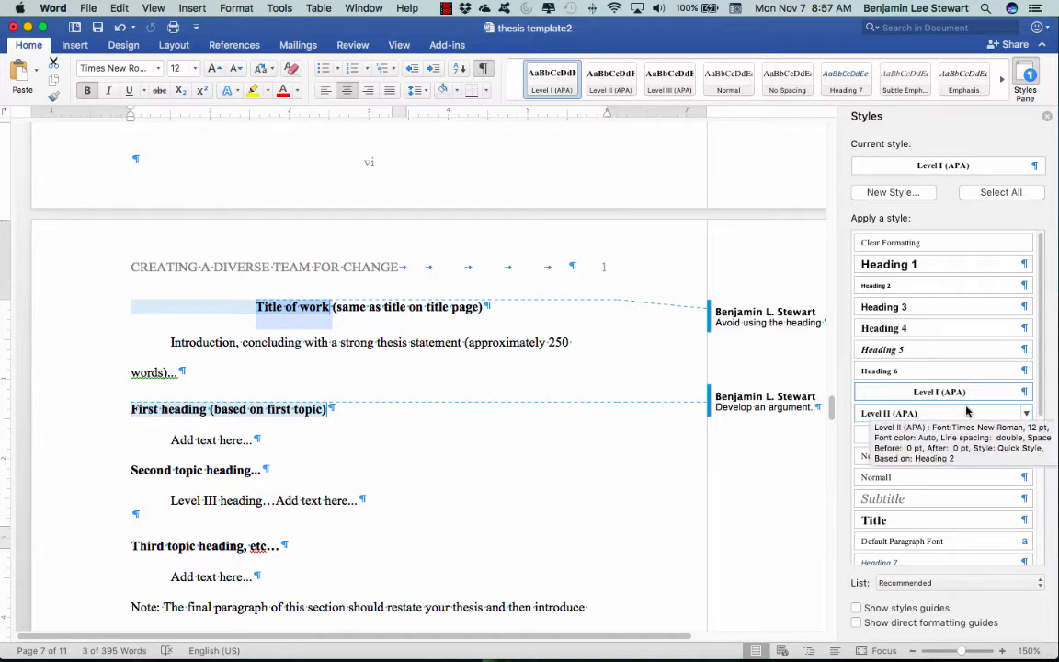
mouse_move(980, 529)
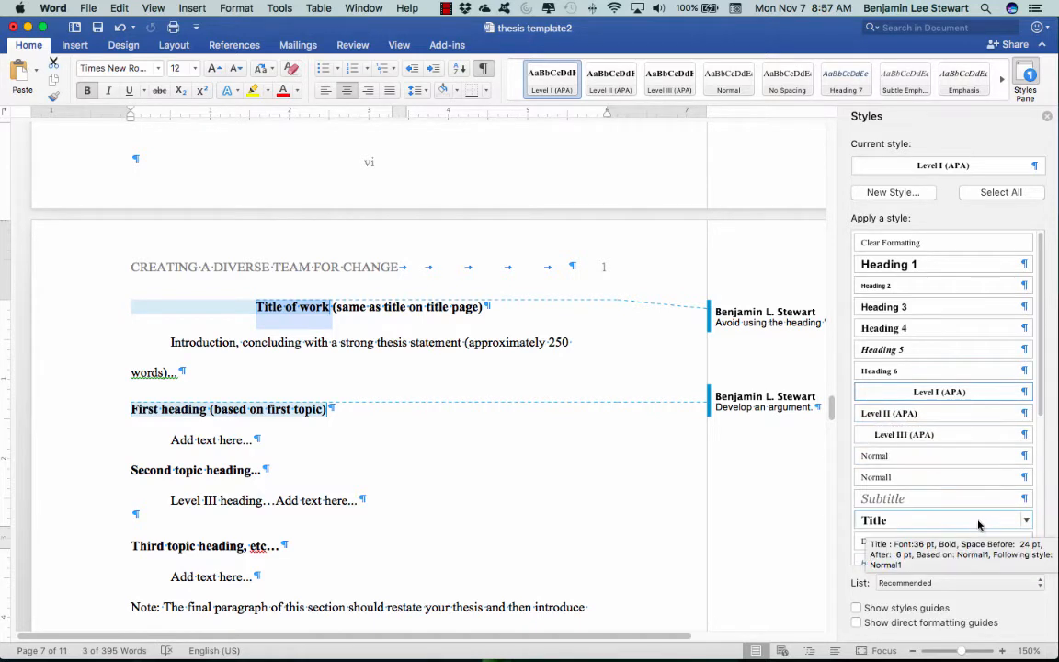
Inspect the settings for creating a new style, including its name, and leave without creating one
left_click(894, 193)
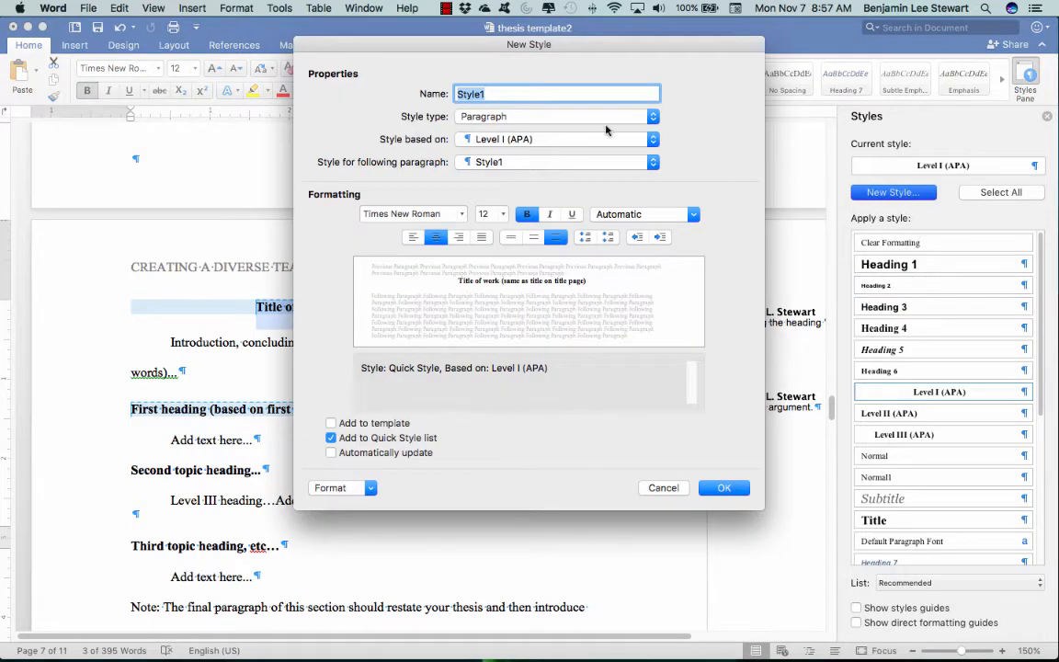
left_click(504, 90)
double_click(504, 90)
left_click(665, 489)
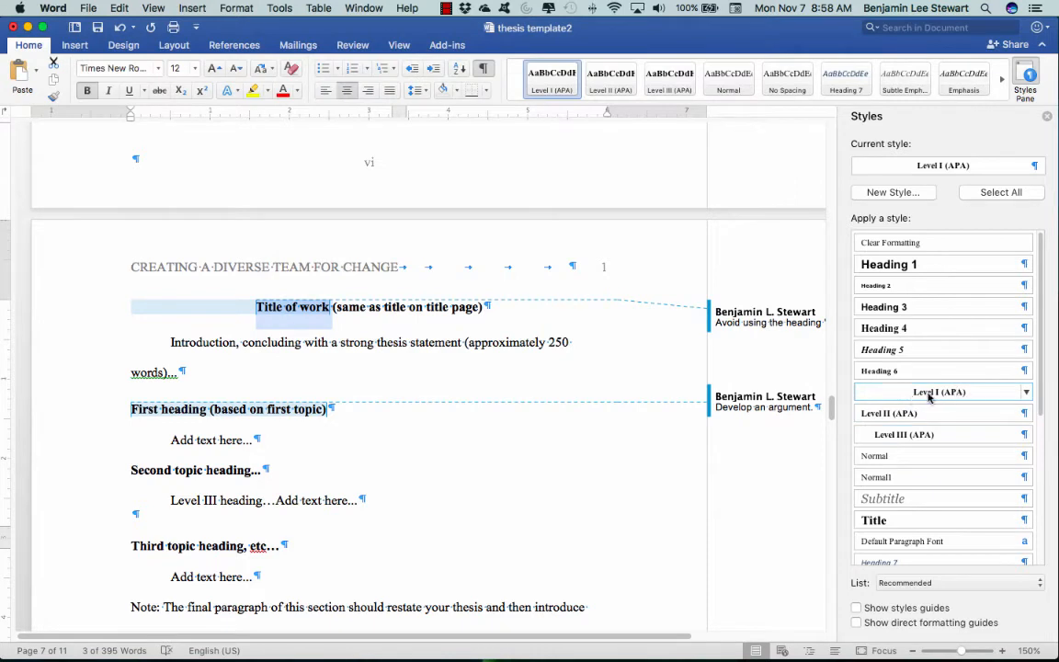
Open the Level I (APA) style for modification and inspect its font formatting and color choices
left_click(1027, 392)
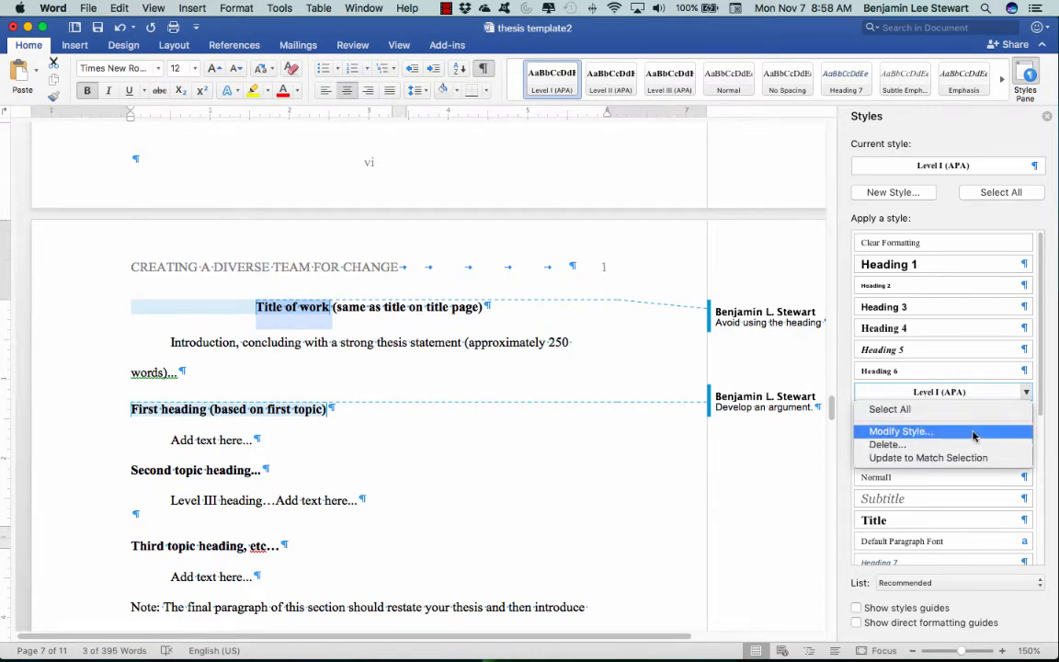
left_click(918, 433)
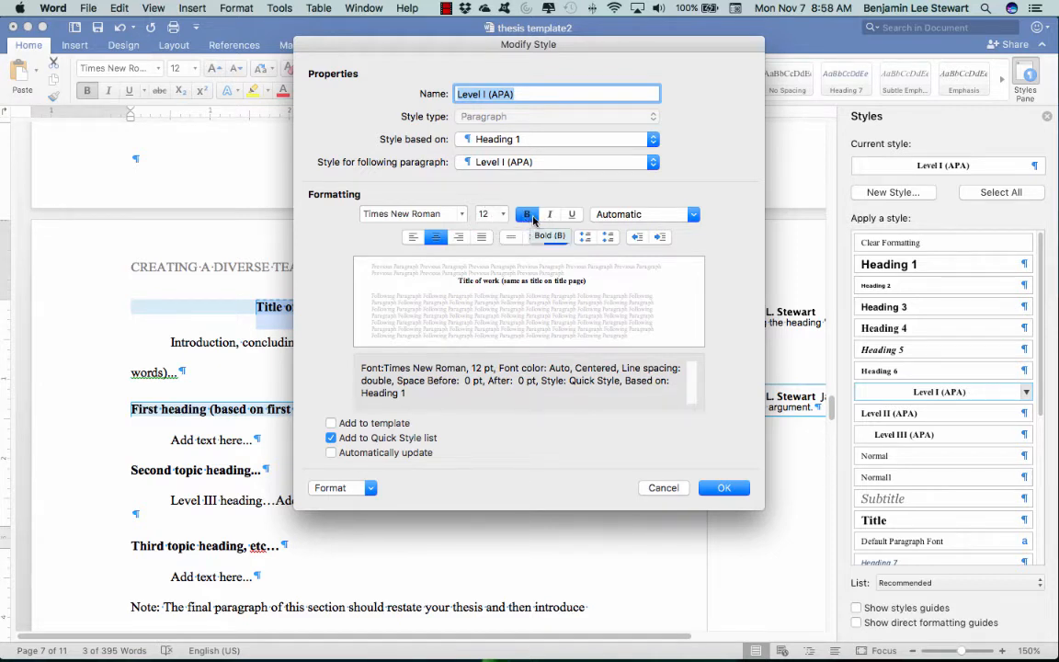
left_click(694, 215)
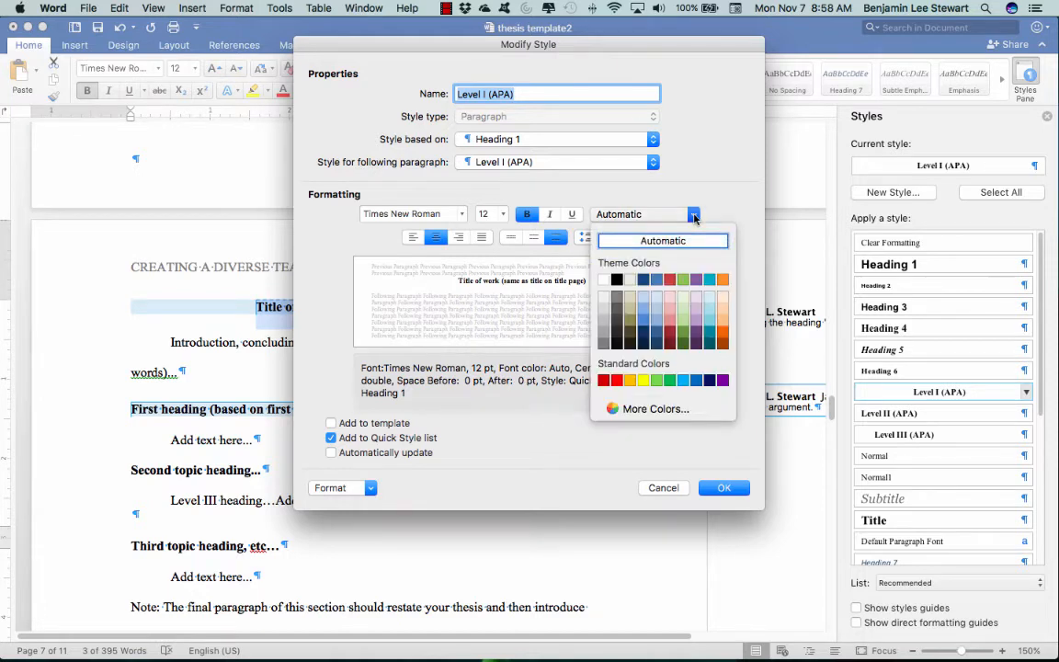
left_click(632, 158)
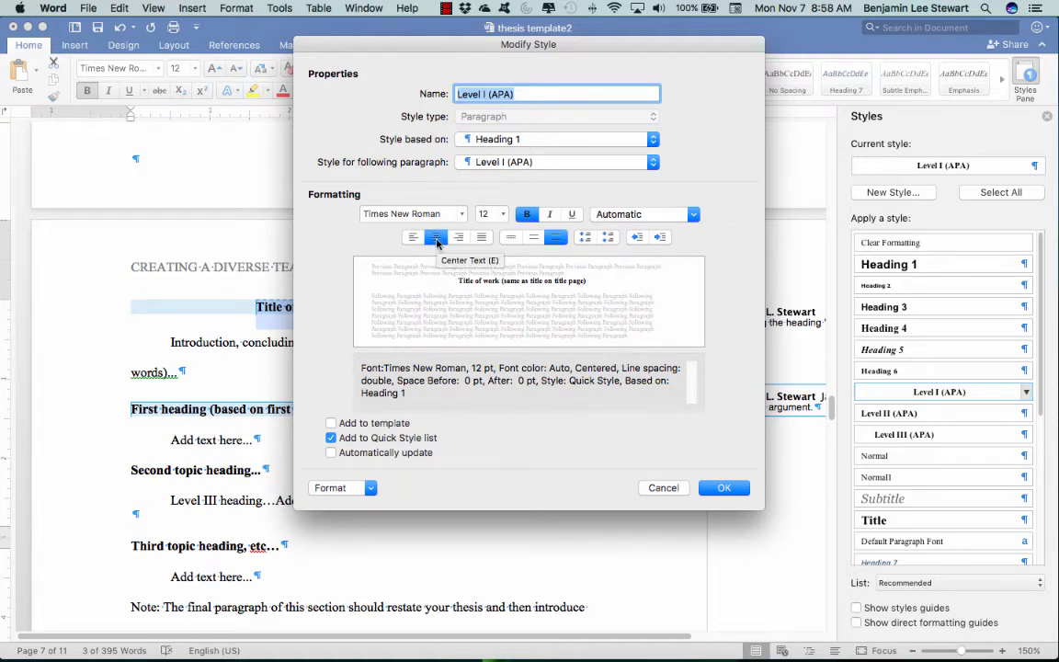
Review the Level I (APA) style's paragraph indents and spacing, choose Double line spacing, and accept the paragraph settings
left_click(329, 490)
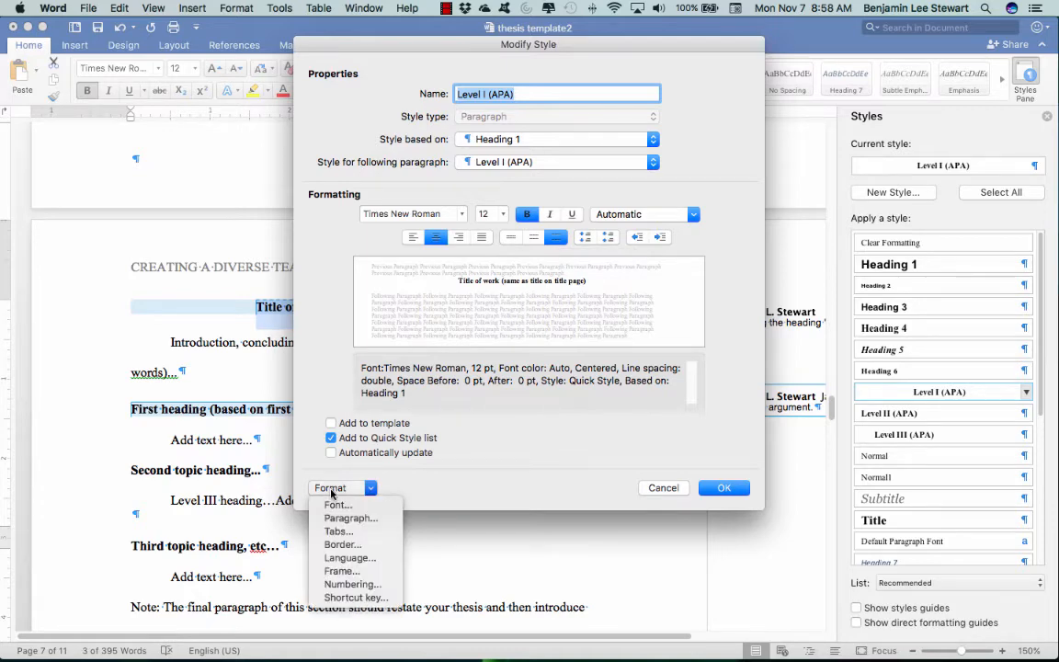
left_click(349, 518)
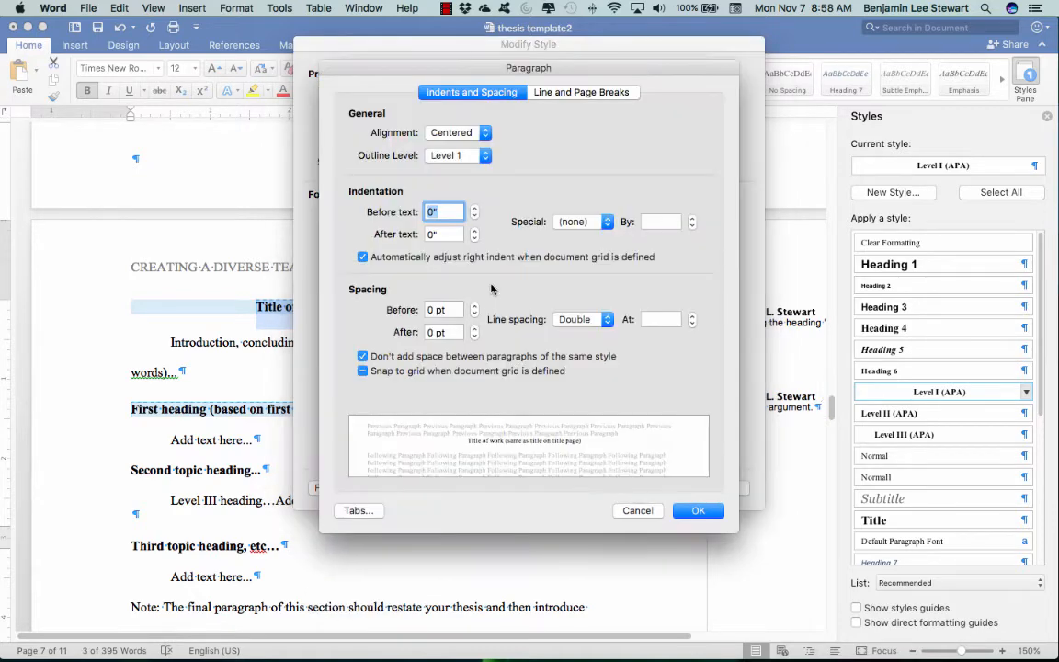
key("Tab")
key("Tab")
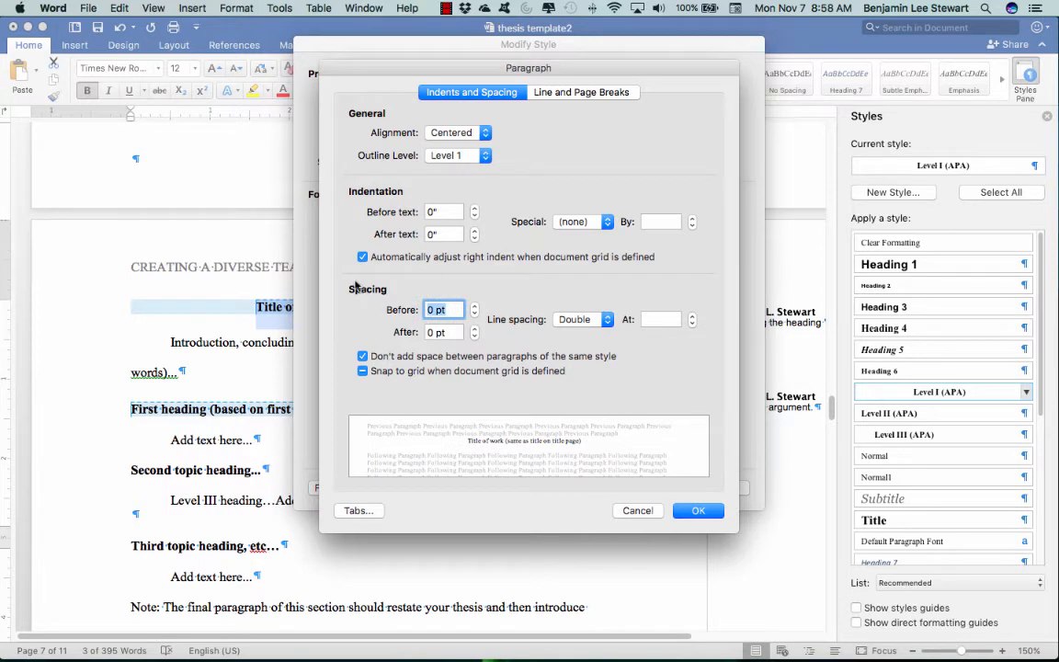
key("Tab")
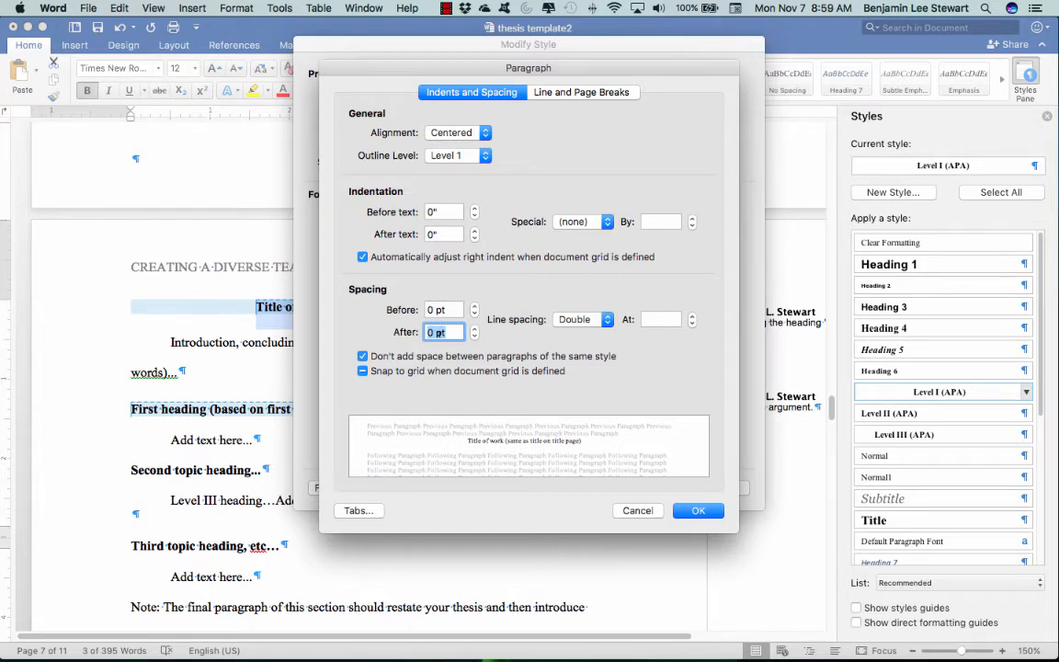
left_click(581, 320)
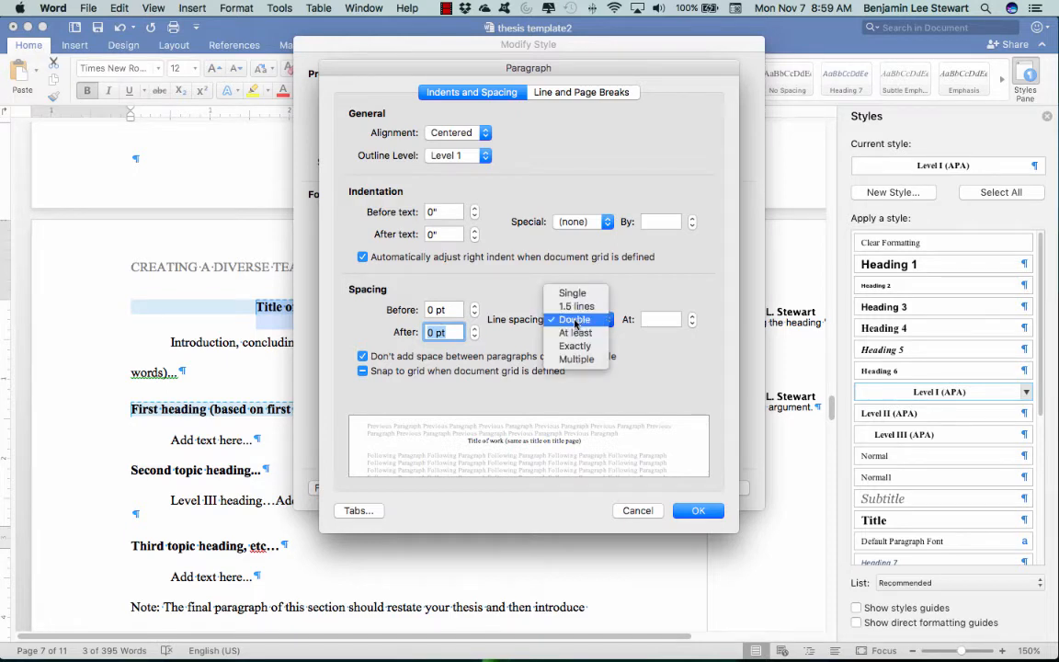
left_click(579, 320)
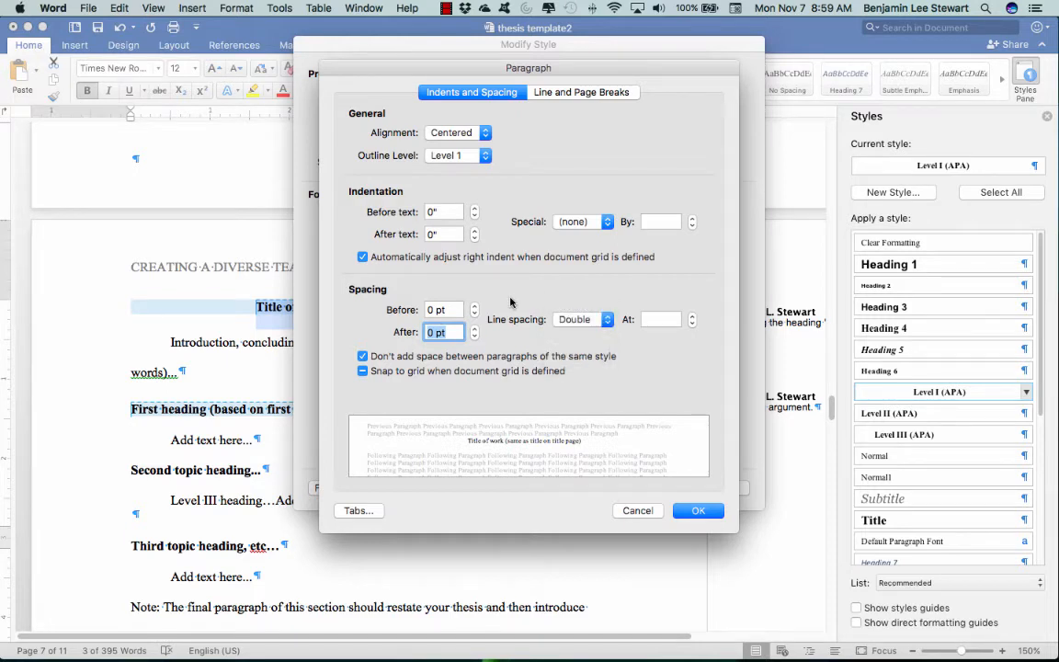
left_click(363, 357)
left_click(705, 511)
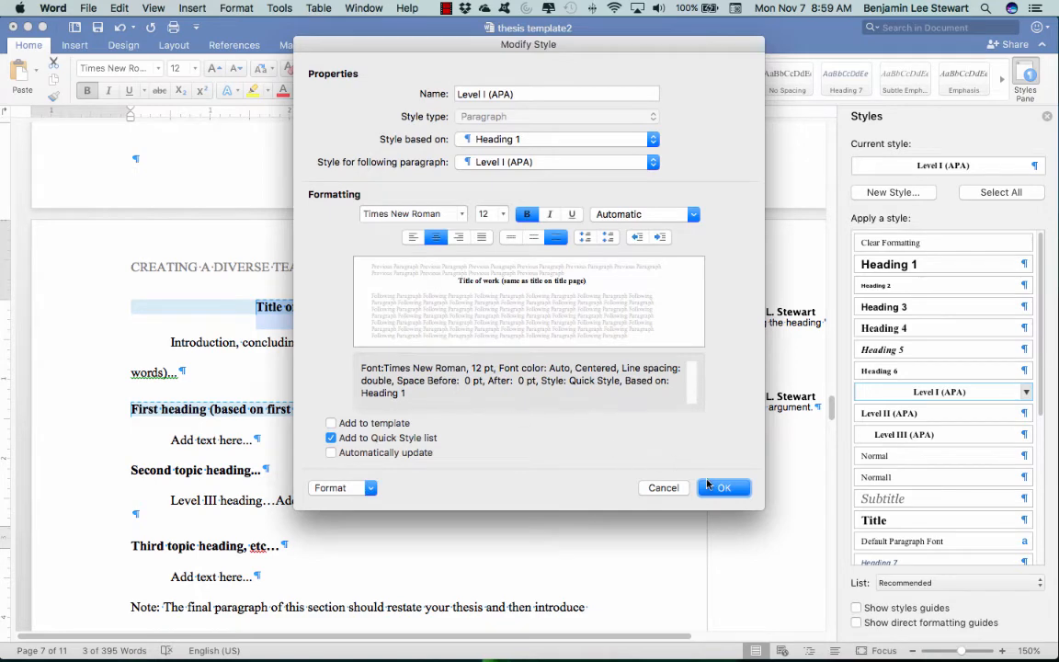
Accept the Level I (APA) style modification and place the cursor in the introduction paragraph below the title heading
left_click(720, 488)
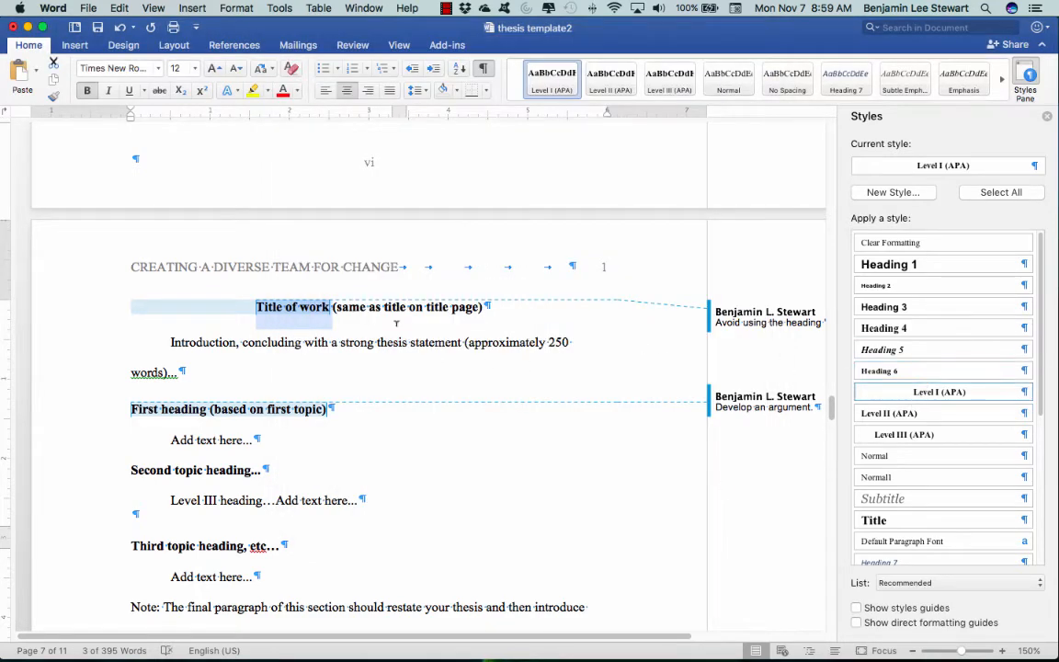
key("Left")
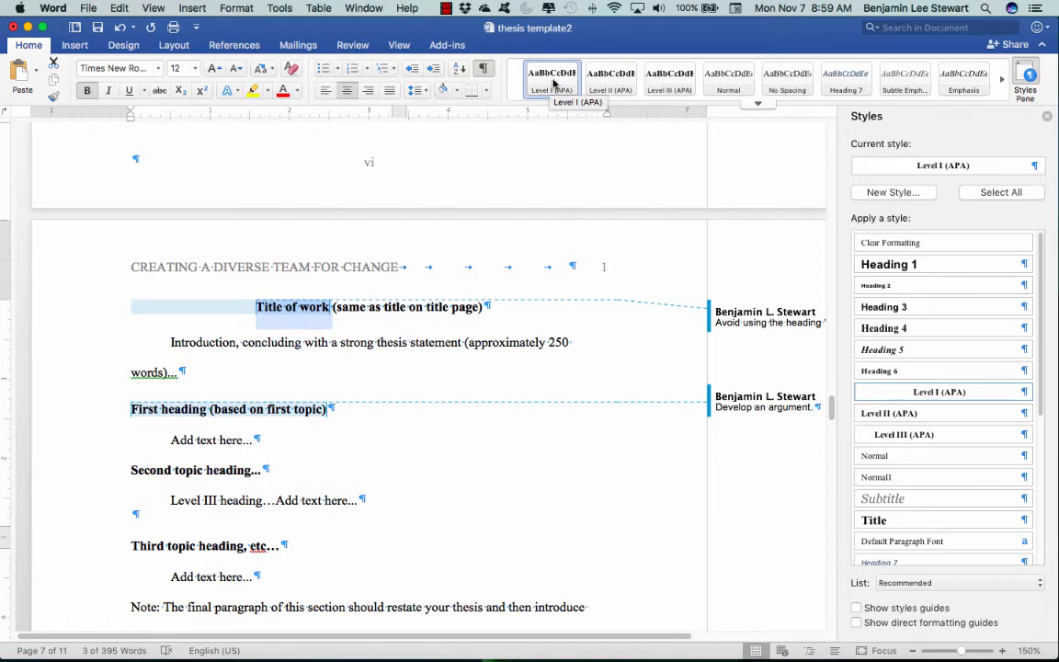
left_click(382, 367)
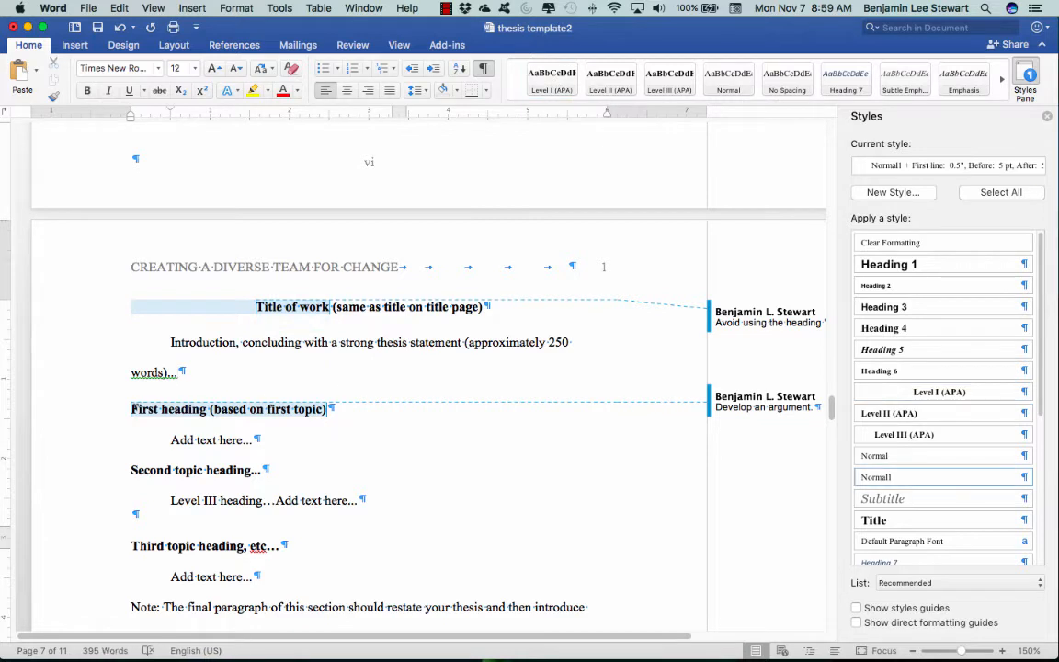
Select "First heading (based on first topic)", open the Level II (APA) style for modification, and inspect its font formatting and color choices
left_click_drag(131, 409, 324, 411)
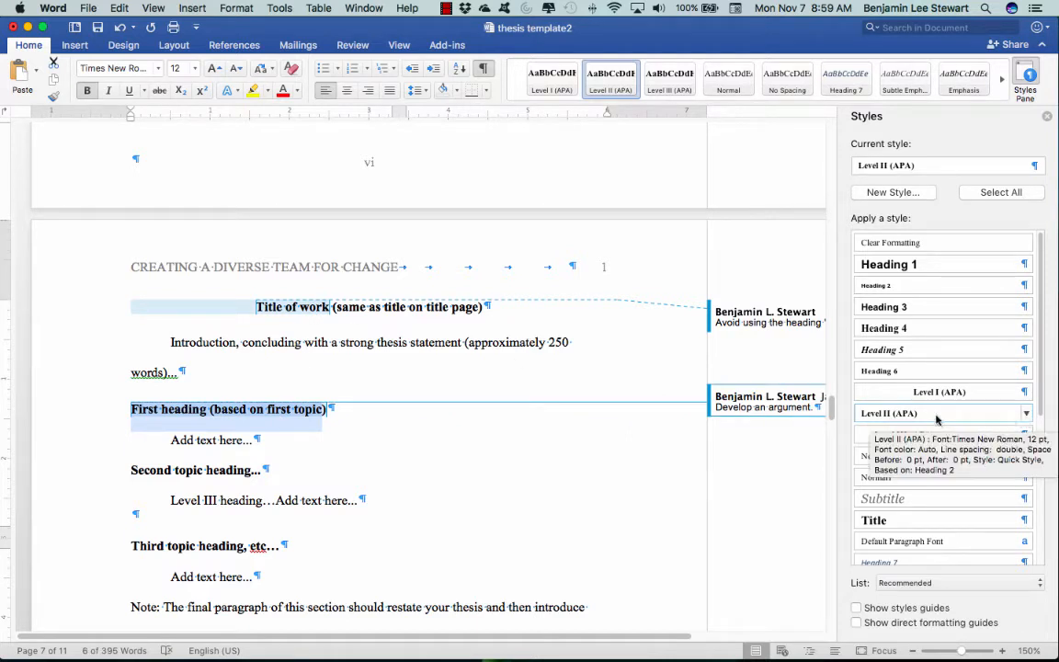
left_click(1026, 414)
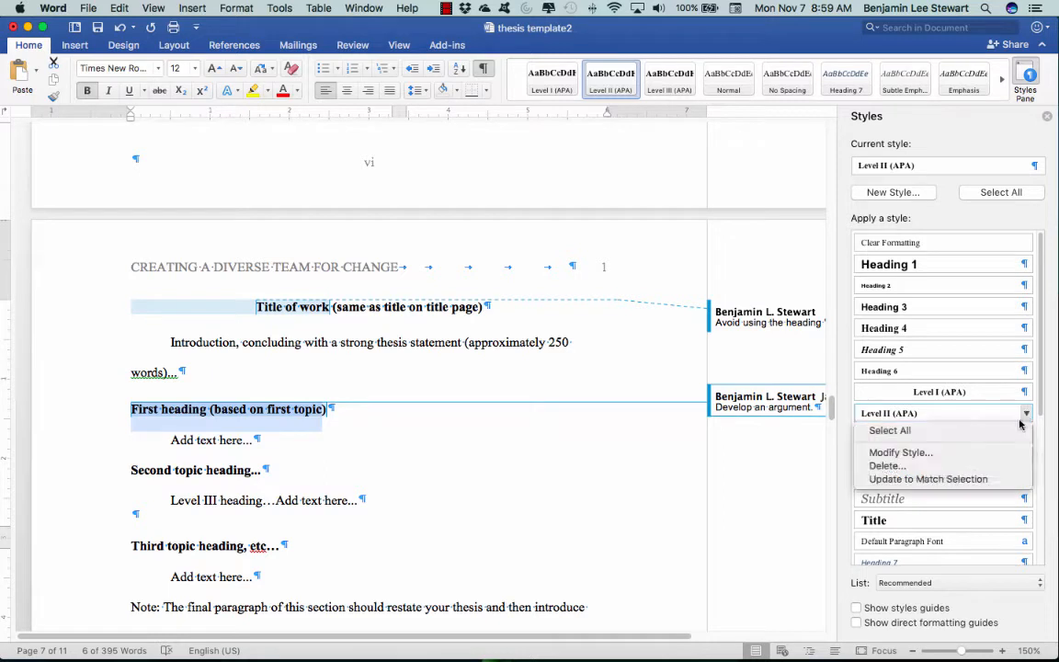
left_click(1000, 456)
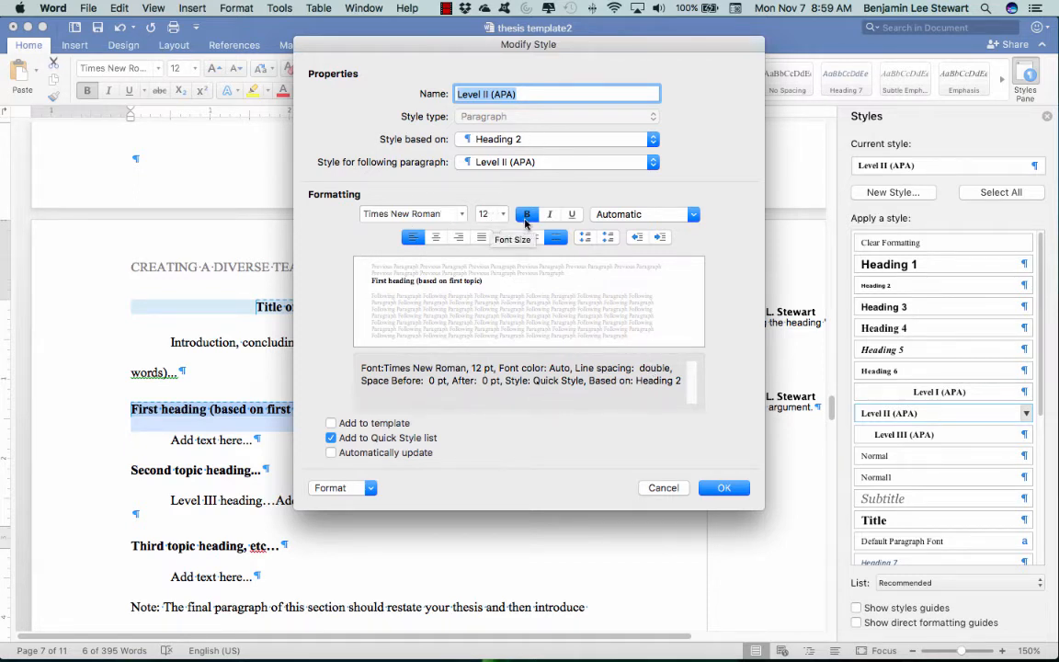
left_click(692, 214)
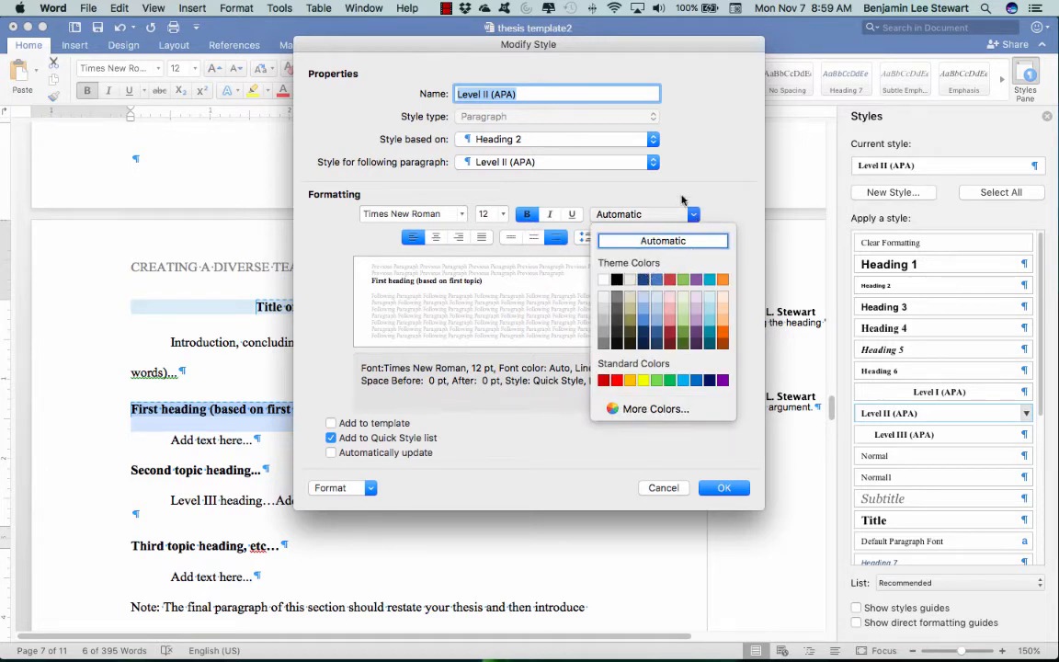
left_click(581, 230)
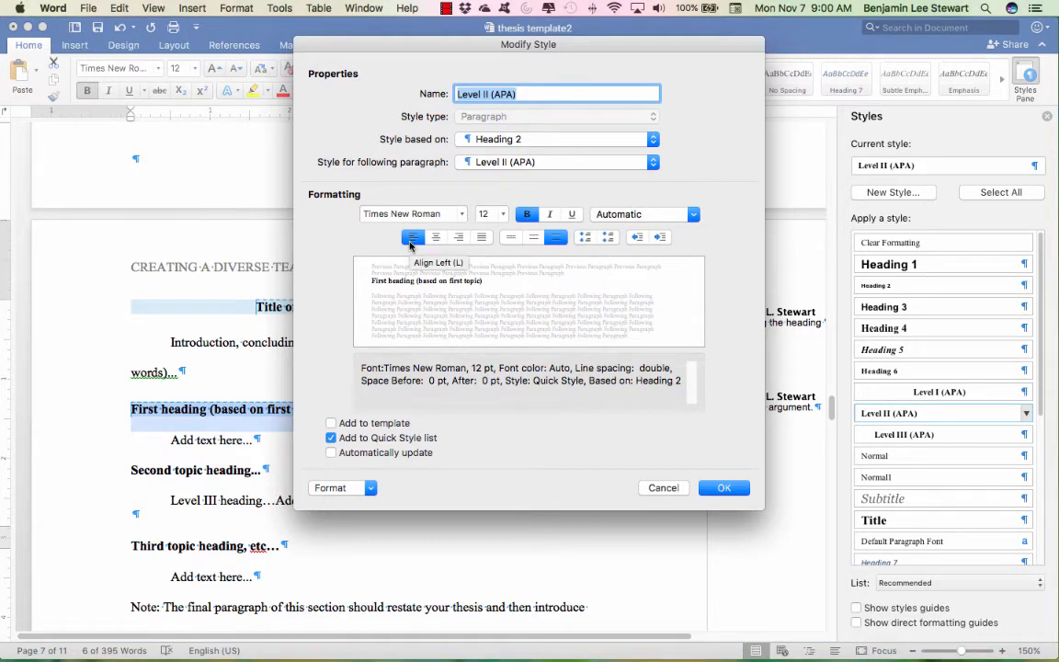
Review the Level II (APA) style's paragraph indents and spacing, choose Double line spacing, and accept the paragraph and style settings
left_click(329, 487)
left_click(353, 523)
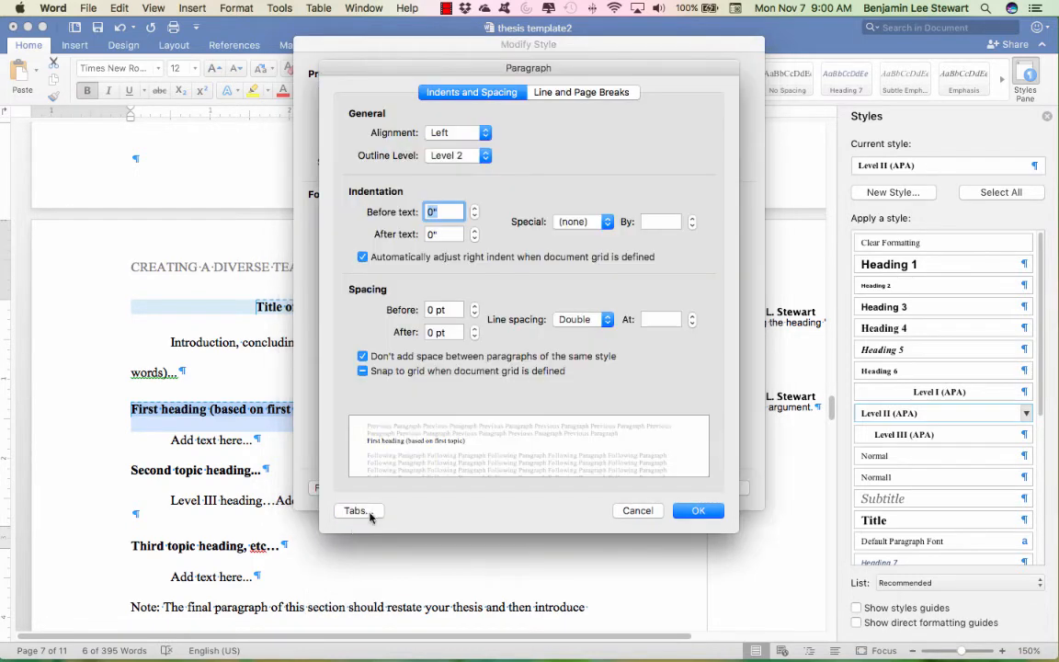
left_click(450, 310)
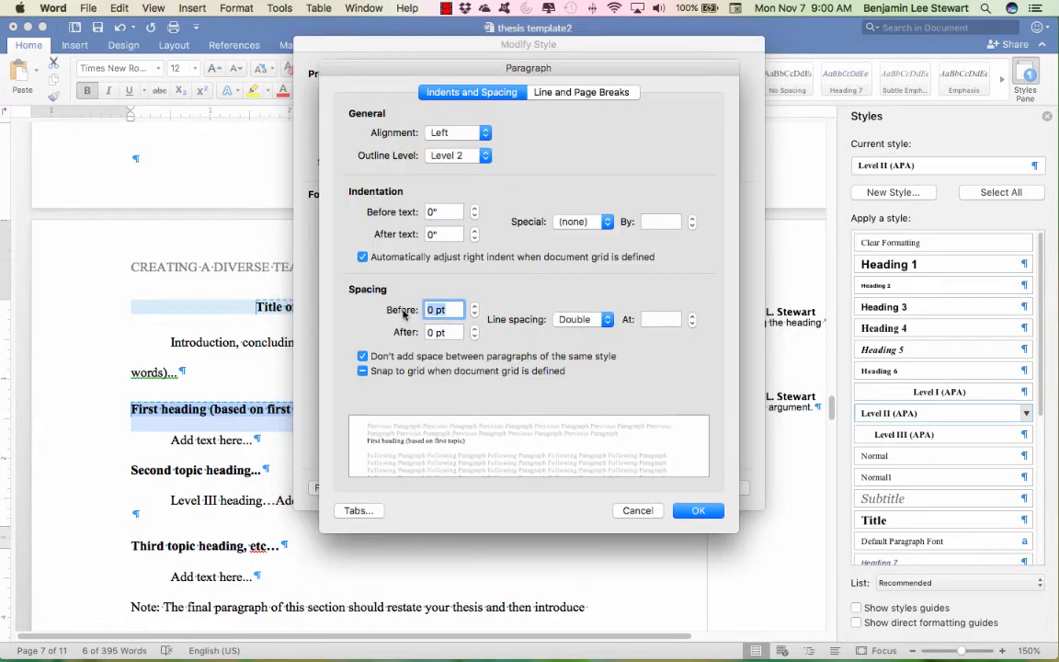
left_click(454, 331)
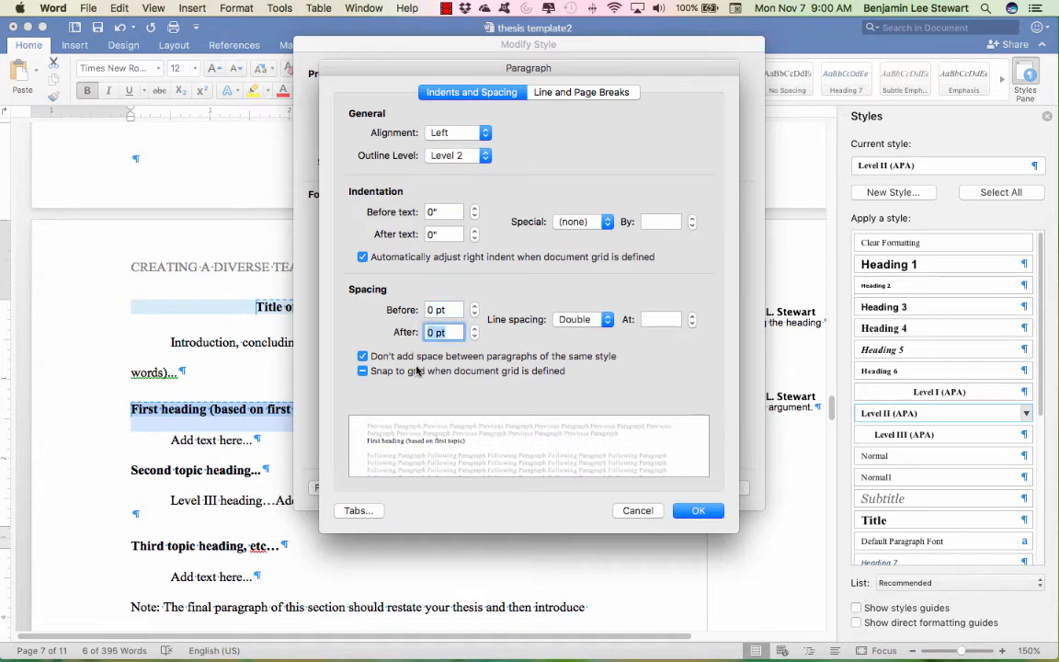
left_click(587, 321)
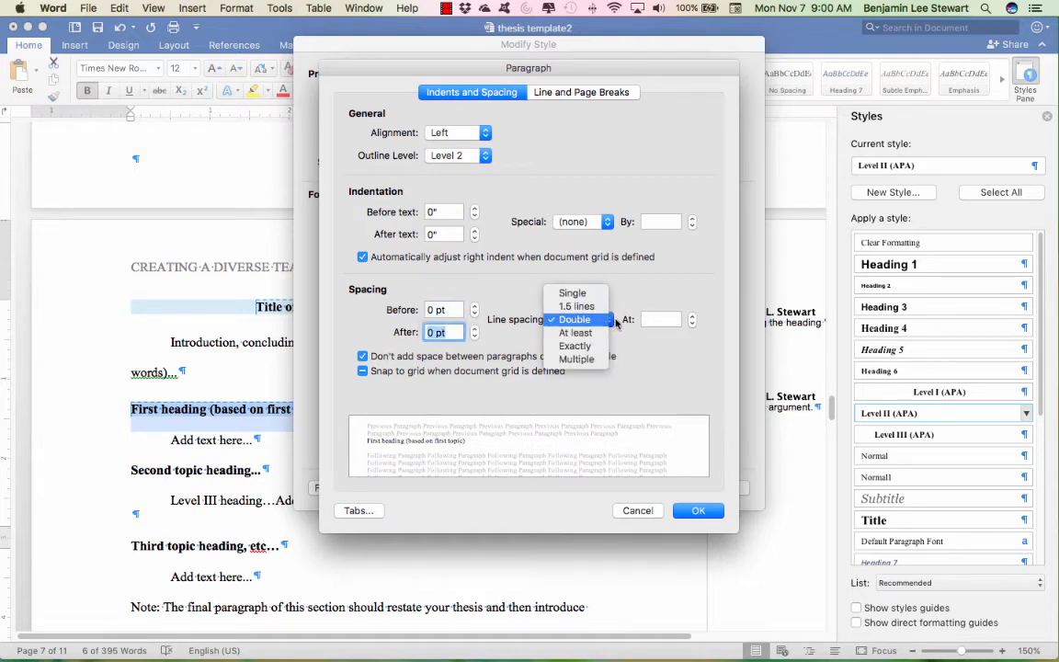
left_click(588, 320)
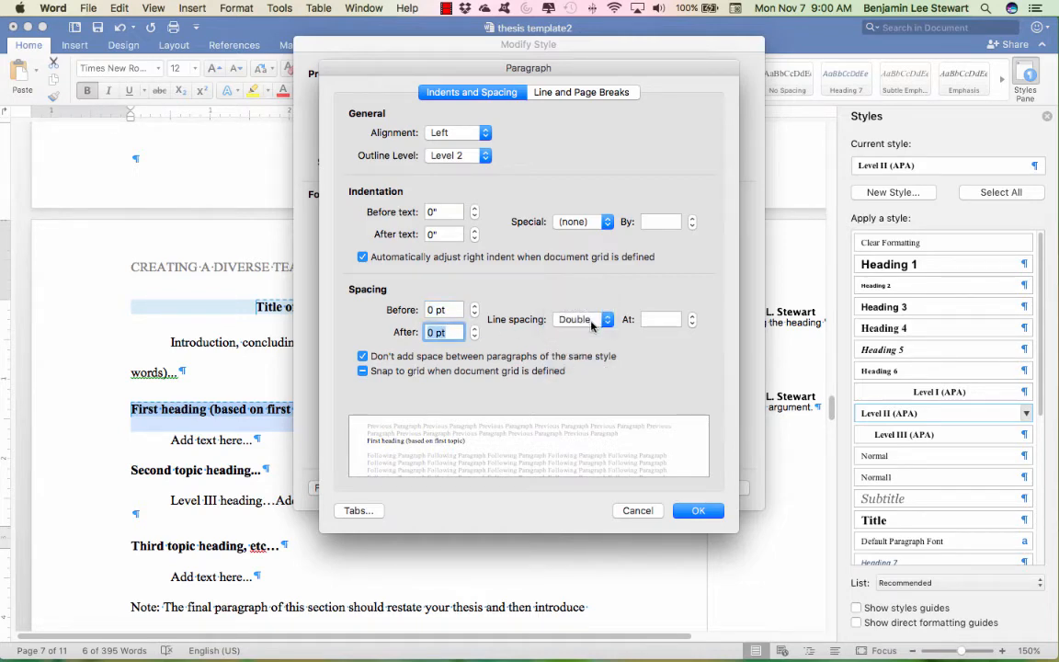
left_click(363, 357)
left_click(699, 510)
left_click(716, 493)
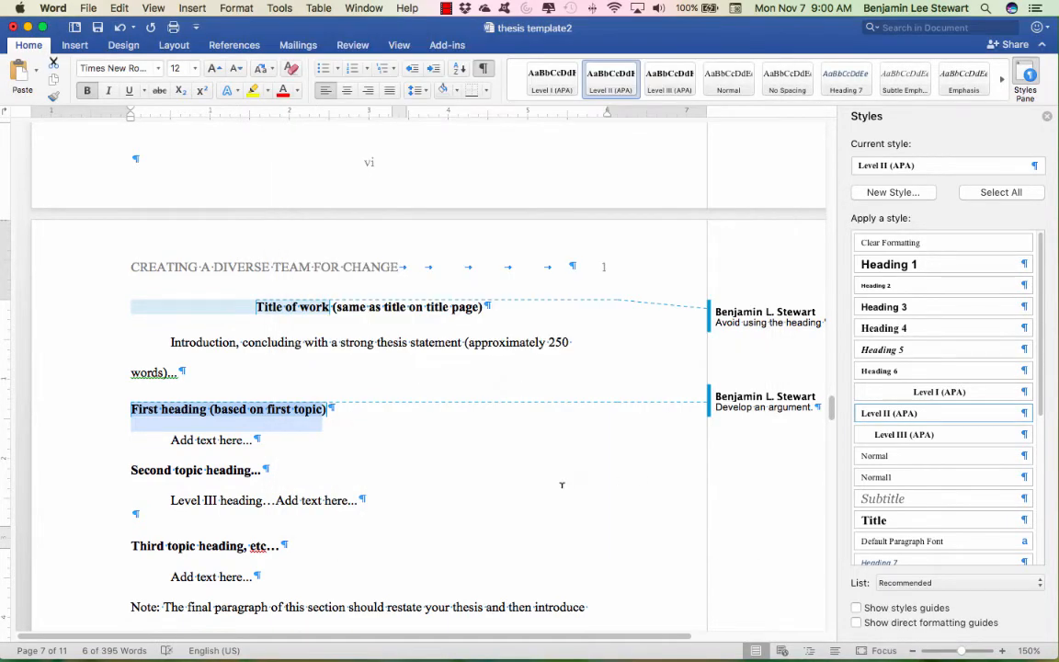
Check the styles of the second topic heading and the "Add text here" body line under the first heading
left_click(312, 407)
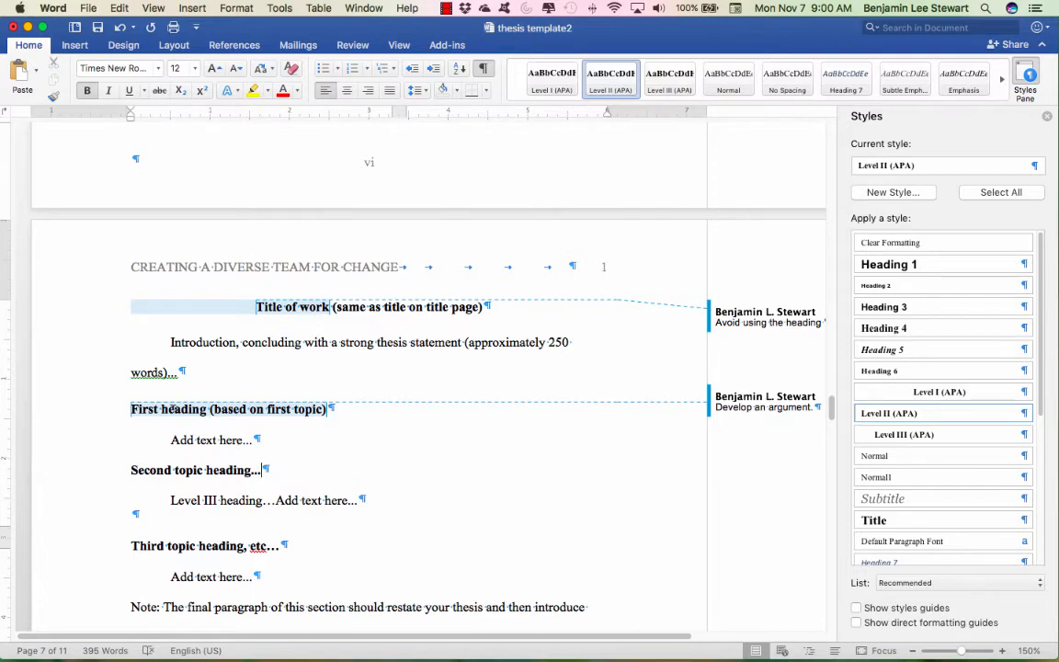
left_click(196, 439)
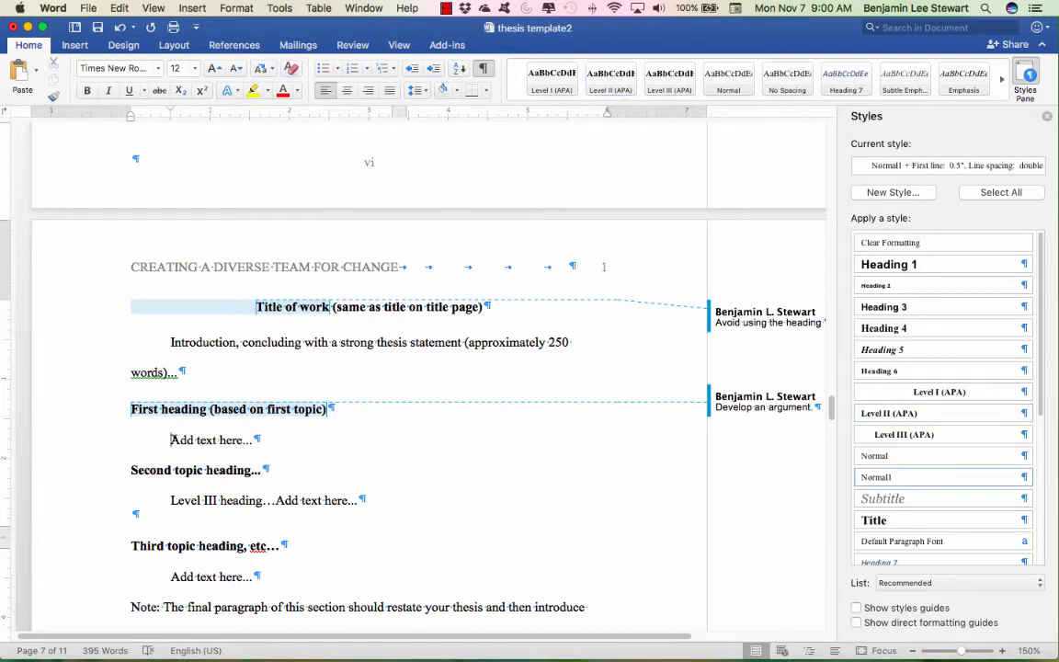
left_click_drag(172, 441, 247, 442)
Bold the words "Level III heading" under the second topic heading, then hide the list of available styles
left_click(211, 500)
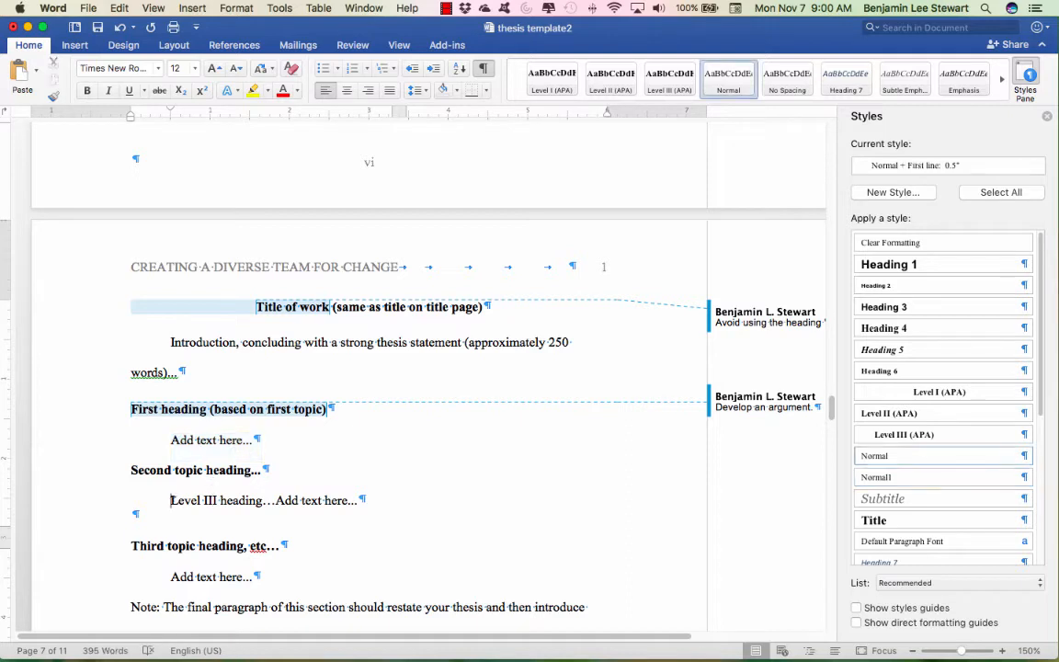
left_click_drag(171, 500, 260, 502)
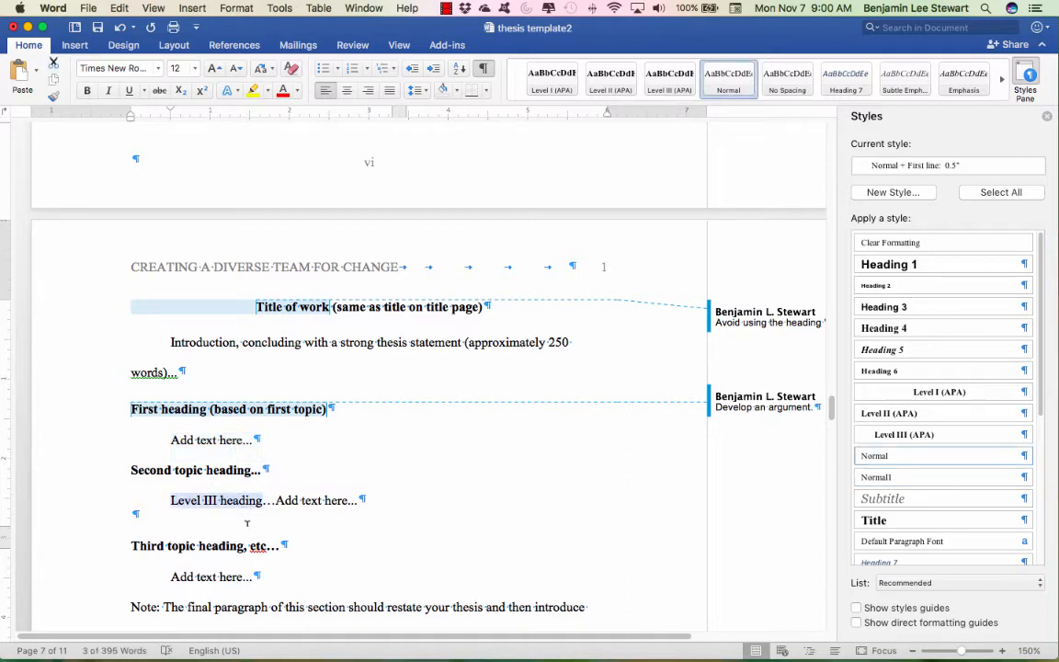
key("super+b")
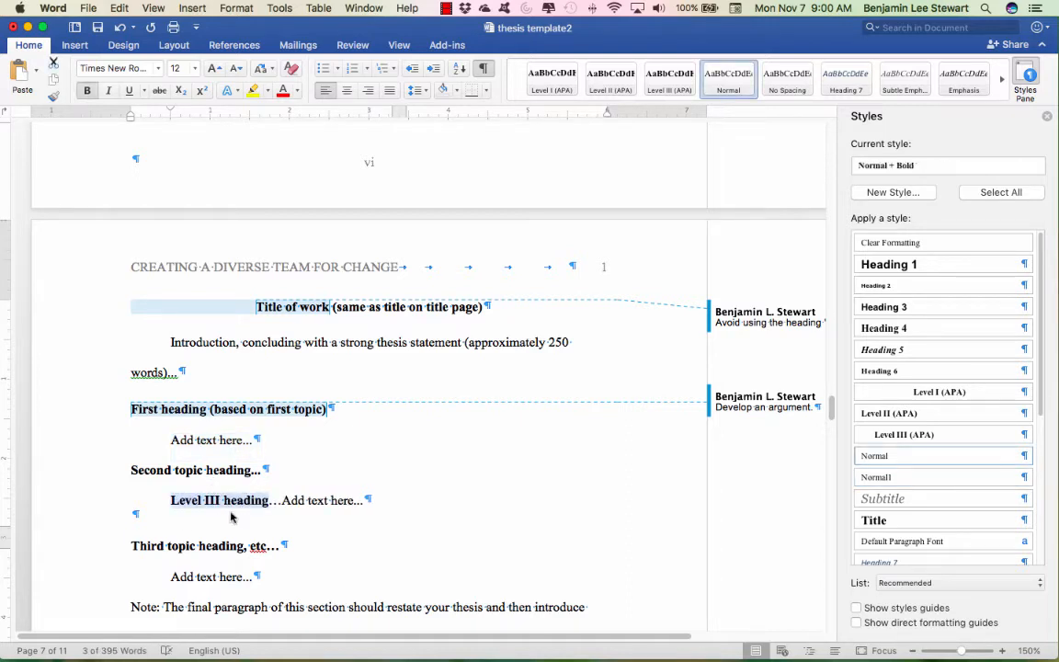
key("Right")
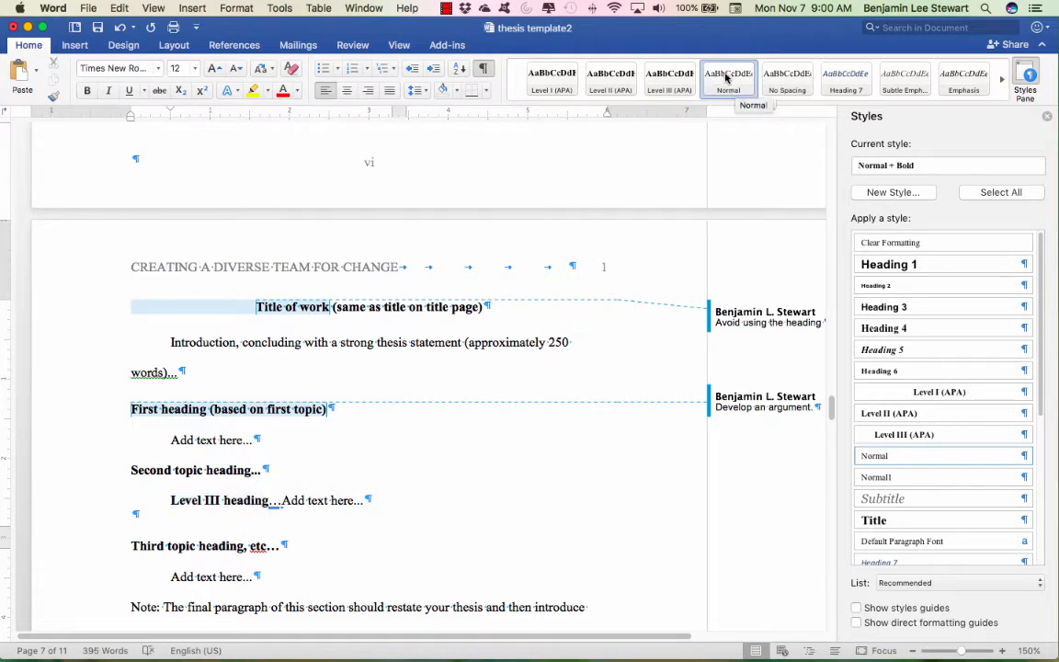
left_click(1026, 77)
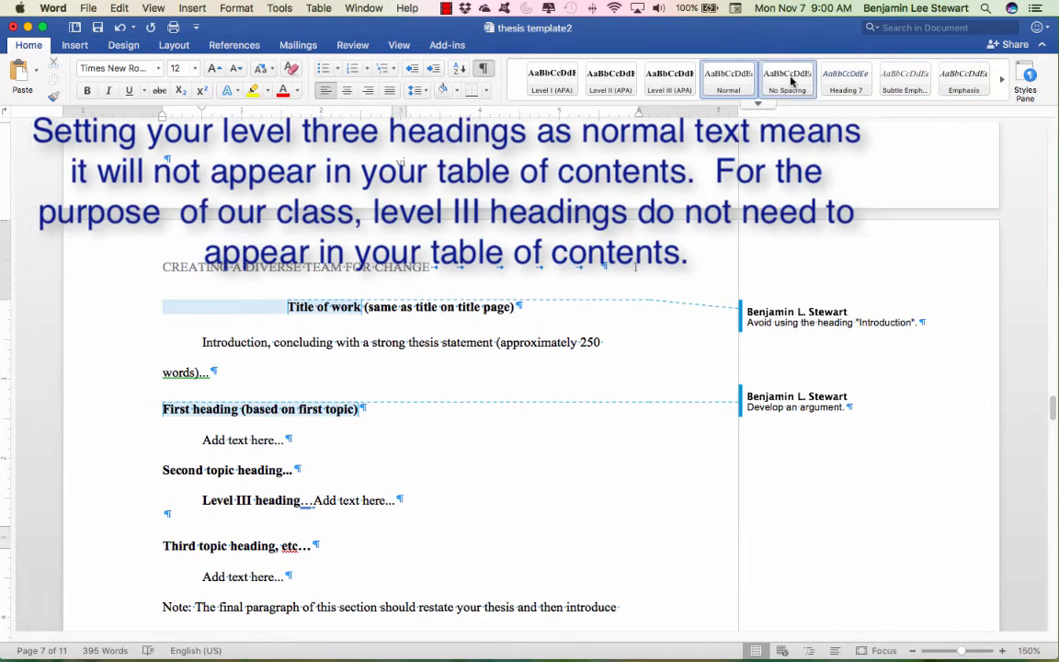
Replace the ellipsis after "Level III heading" with a period and spacing before "Add text here"
left_click(297, 502)
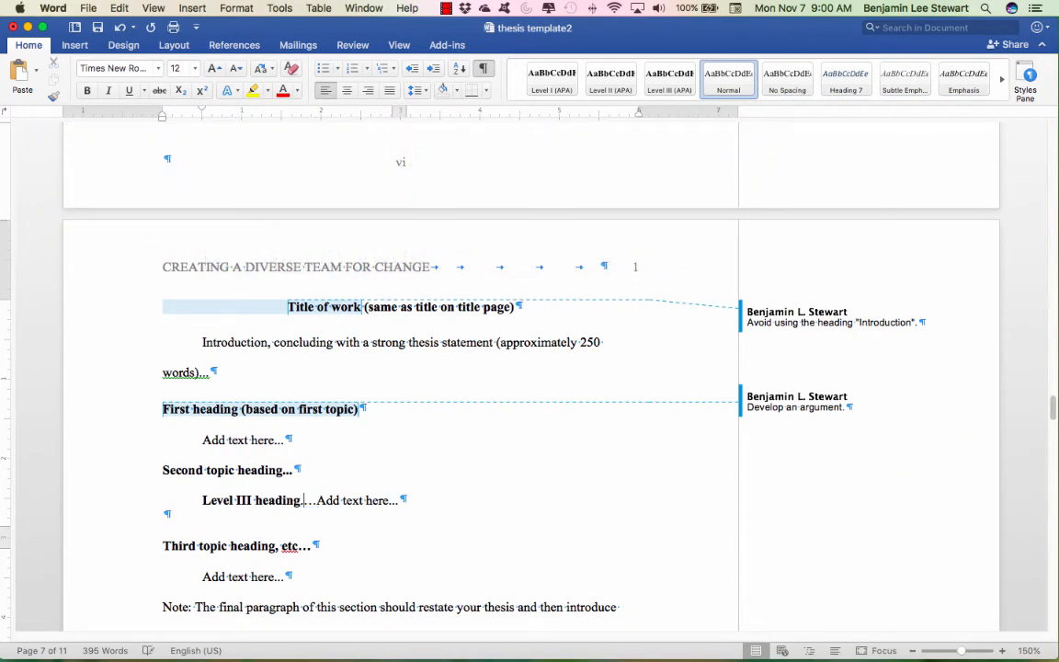
type(".")
left_click(320, 500)
key("BackSpace")
key("BackSpace")
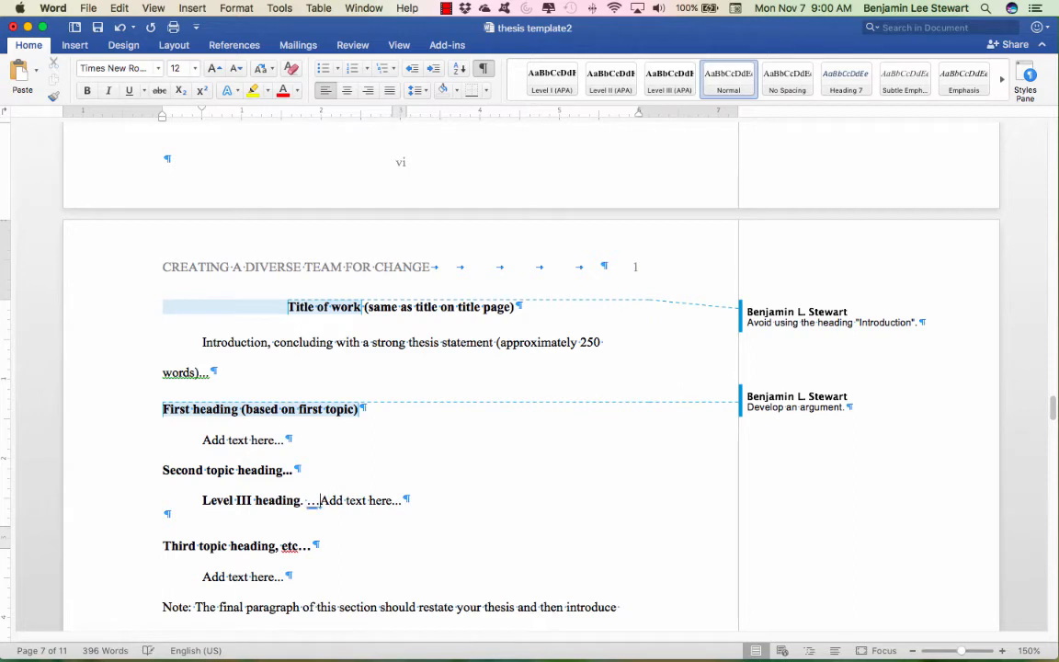
Highlight the Level III heading and the body text that follows it on the same line to compare their formatting
left_click(203, 499)
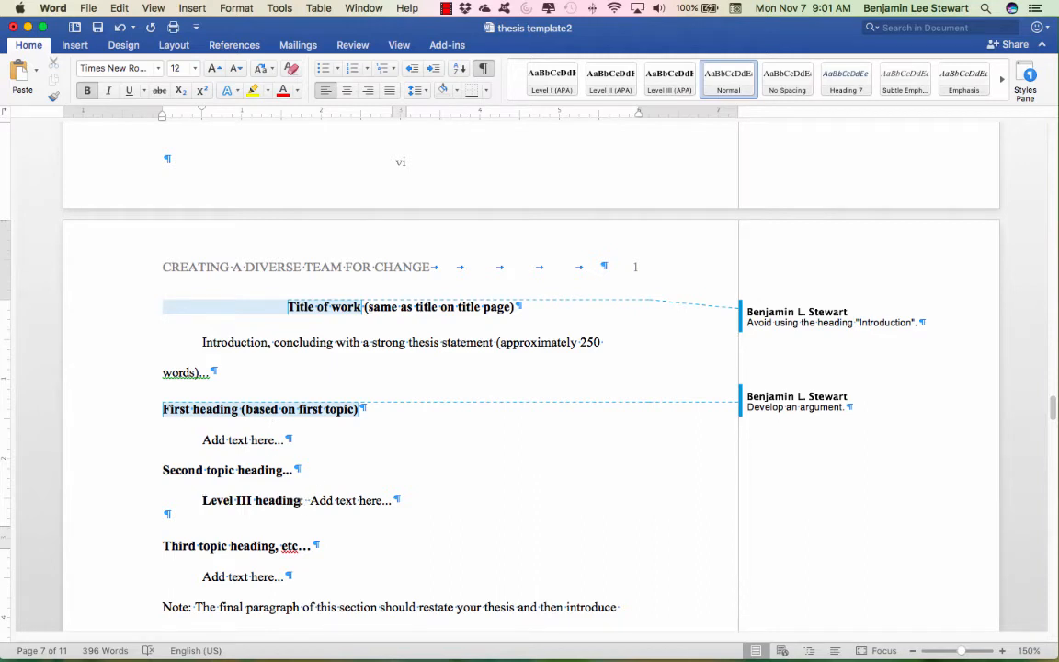
left_click_drag(201, 500, 301, 500)
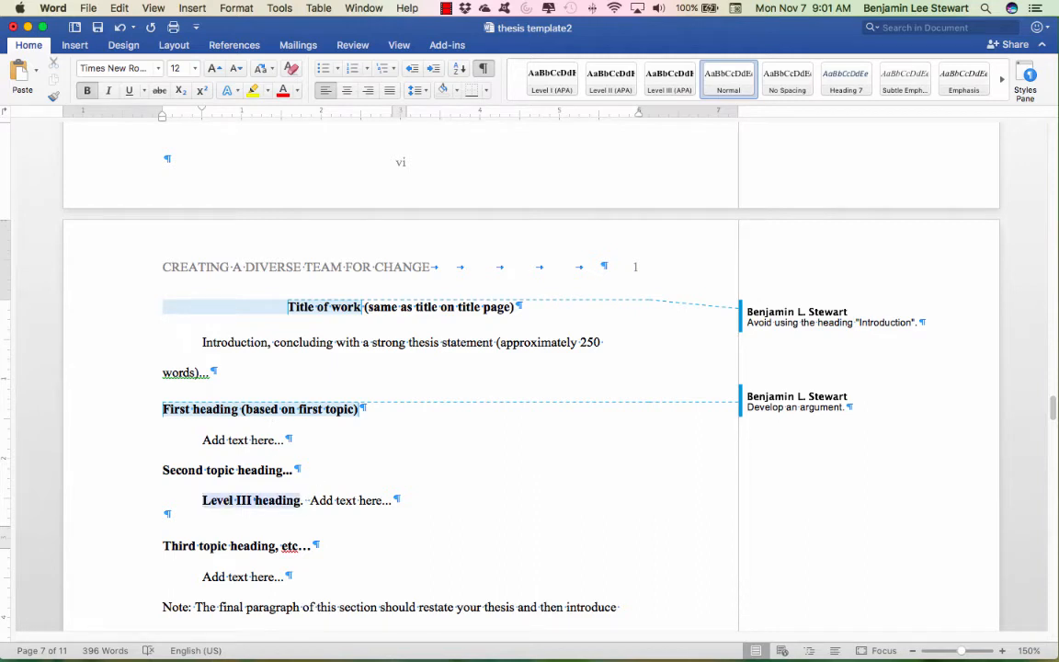
left_click(307, 501)
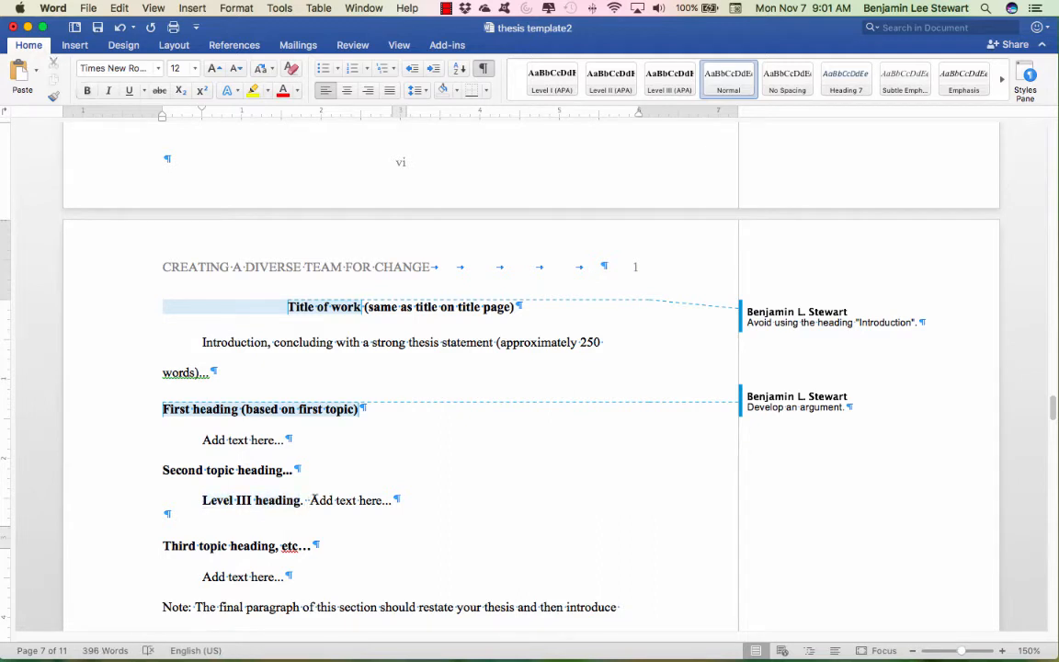
left_click_drag(313, 499, 392, 499)
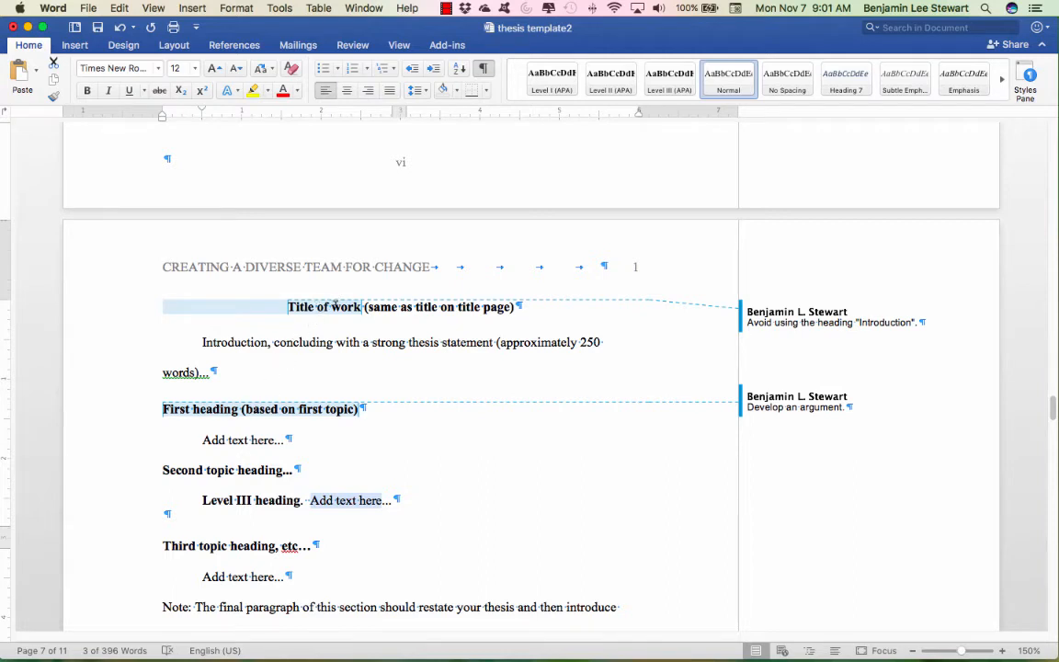
Compare the style applied to the "Title of work" heading with the one applied to the Level III heading
left_click(313, 306)
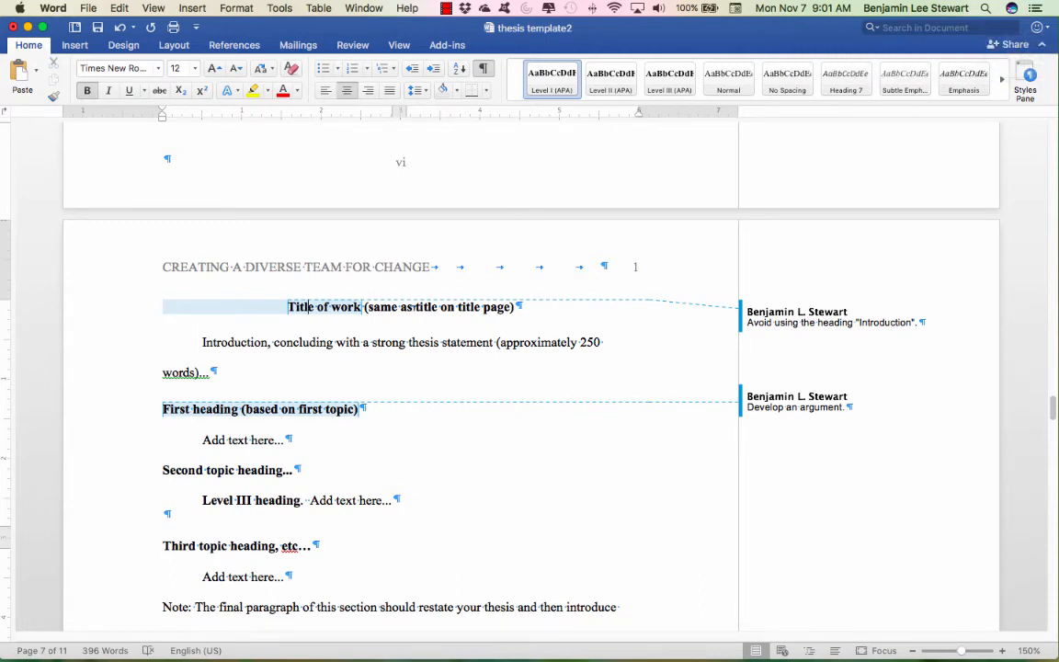
left_click_drag(517, 308, 482, 309)
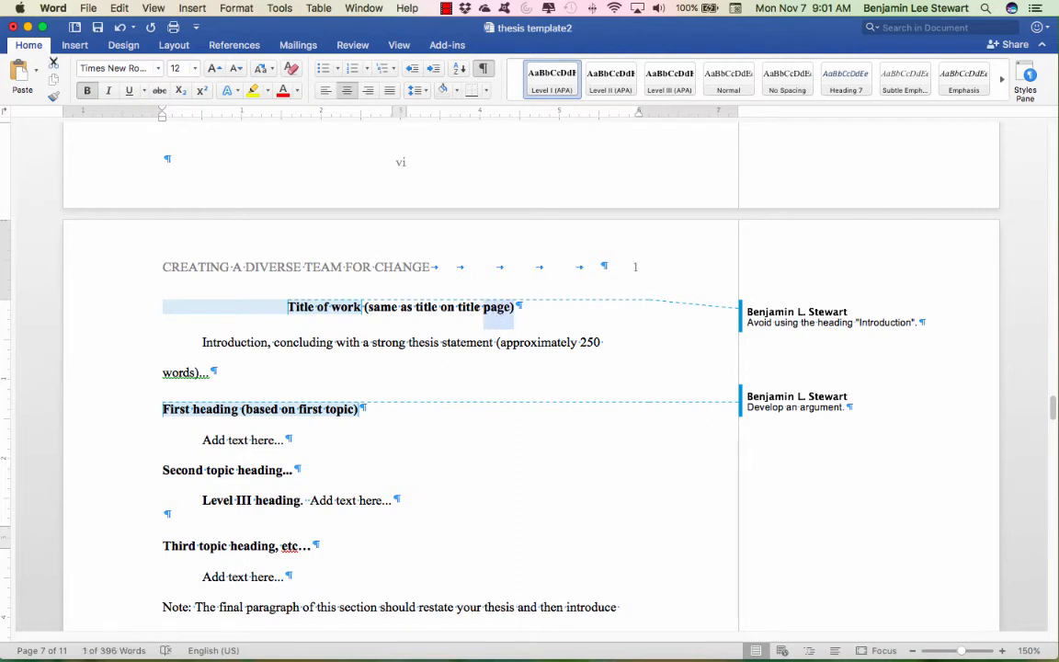
left_click(320, 307)
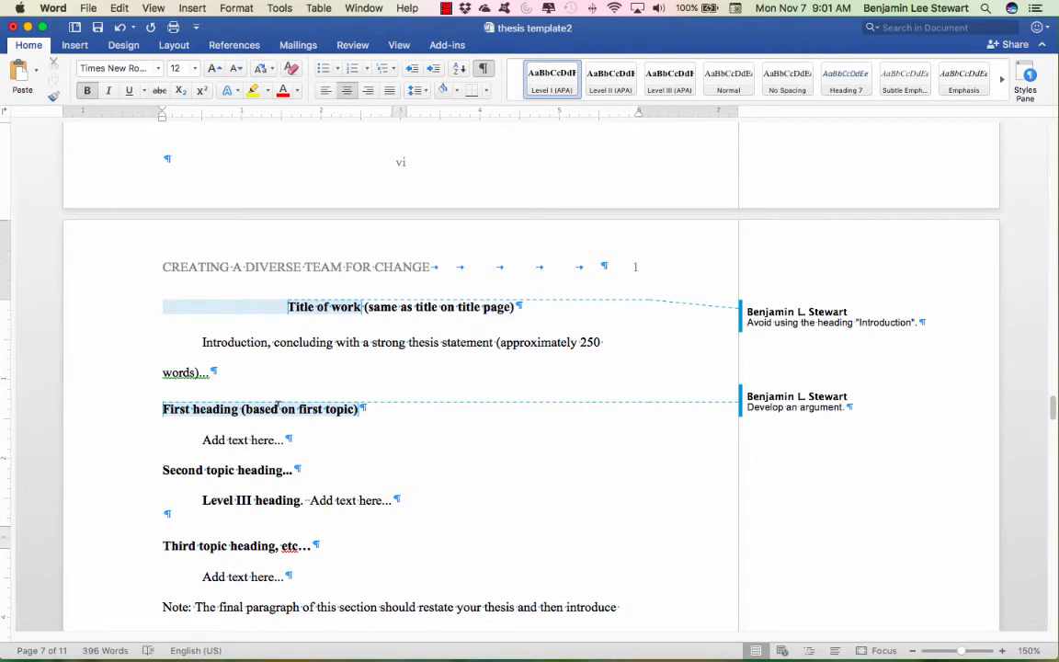
left_click(268, 500)
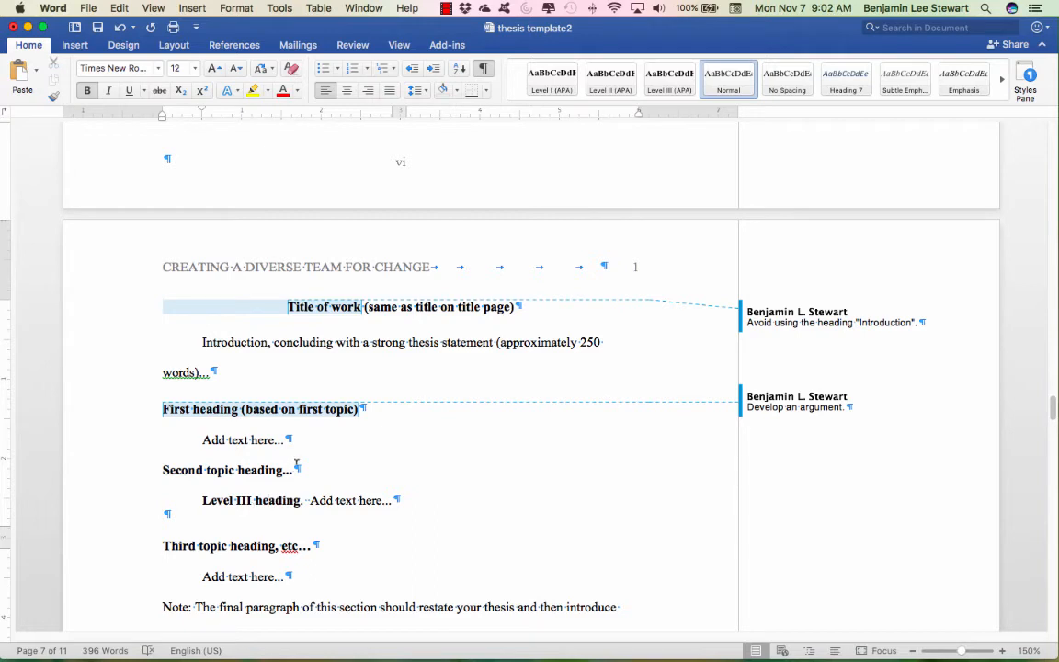
Review the remaining topic headings and the Method section's headings, and check the style applied to the "Method" heading
scroll(293, 459, "down", 2)
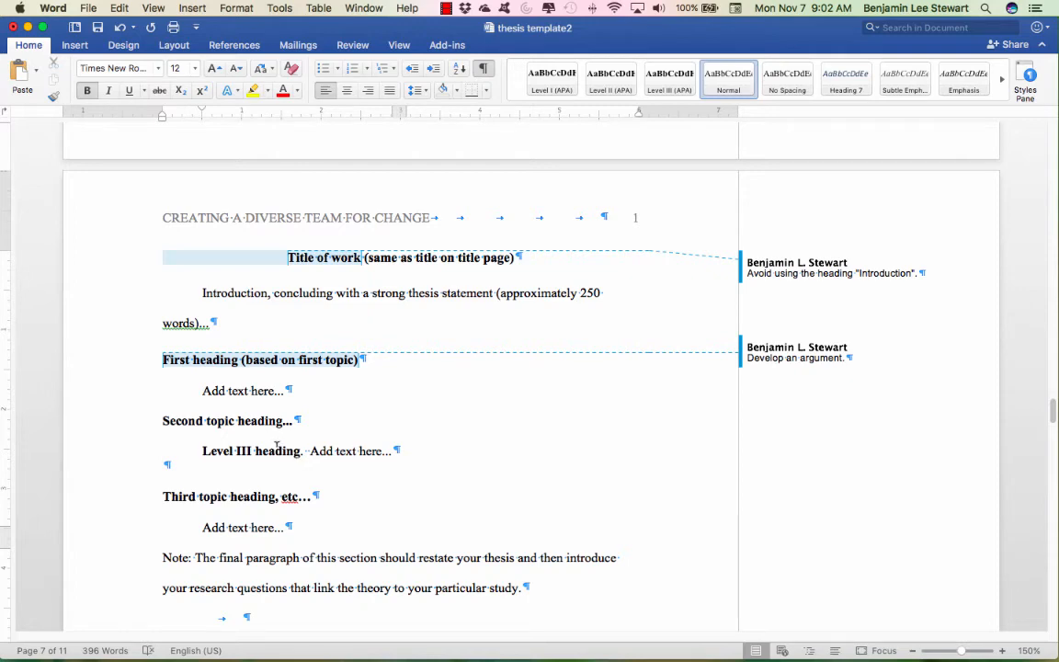
scroll(276, 443, "down", 5)
scroll(276, 444, "down", 6)
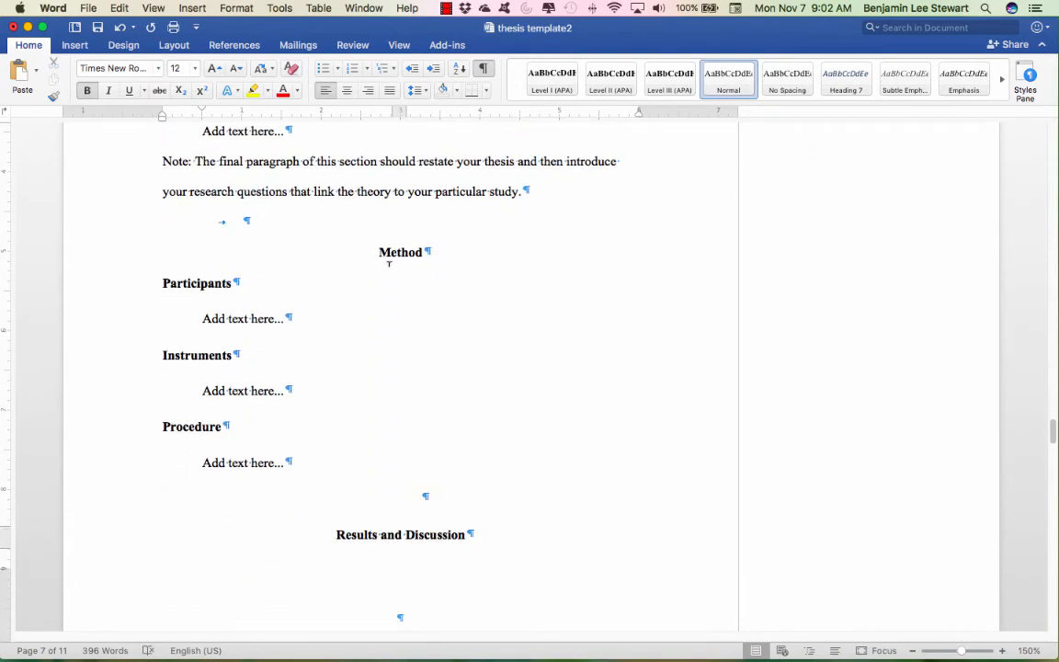
scroll(410, 304, "up", 6)
scroll(408, 308, "down", 3)
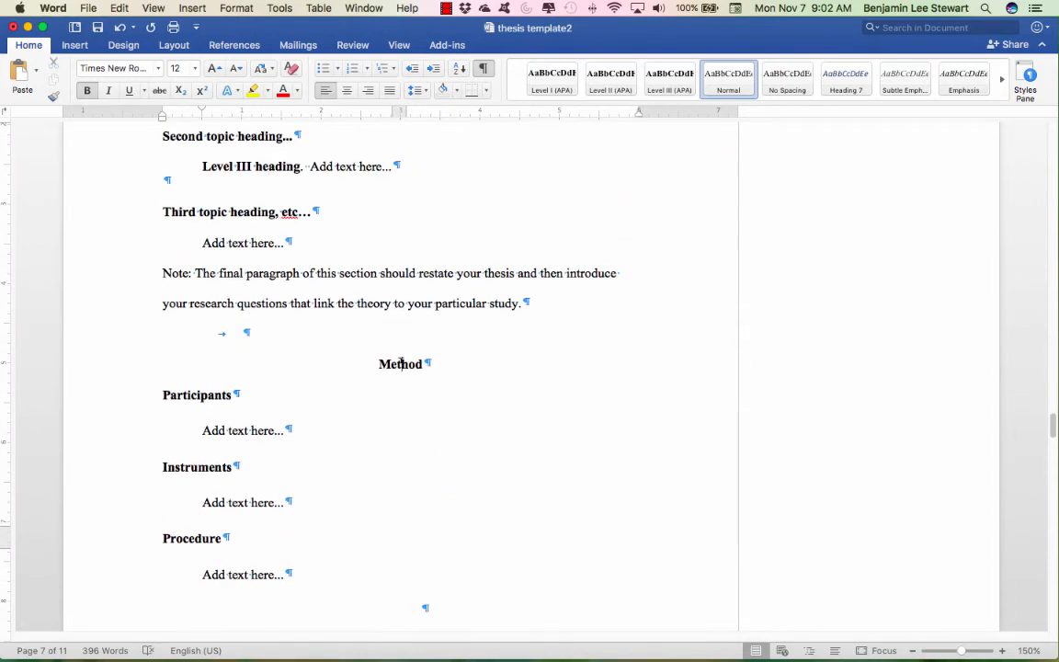
left_click(402, 363)
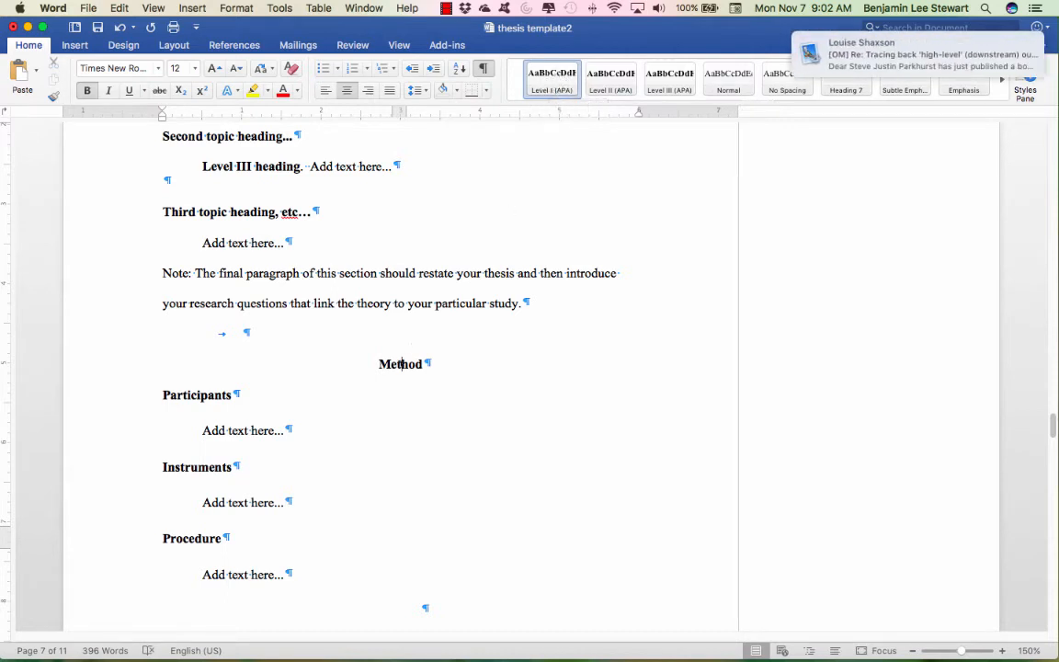
Check the styles applied to the "Method" heading and to its Participants, Instruments and Procedure subheadings
left_click_drag(377, 364, 422, 369)
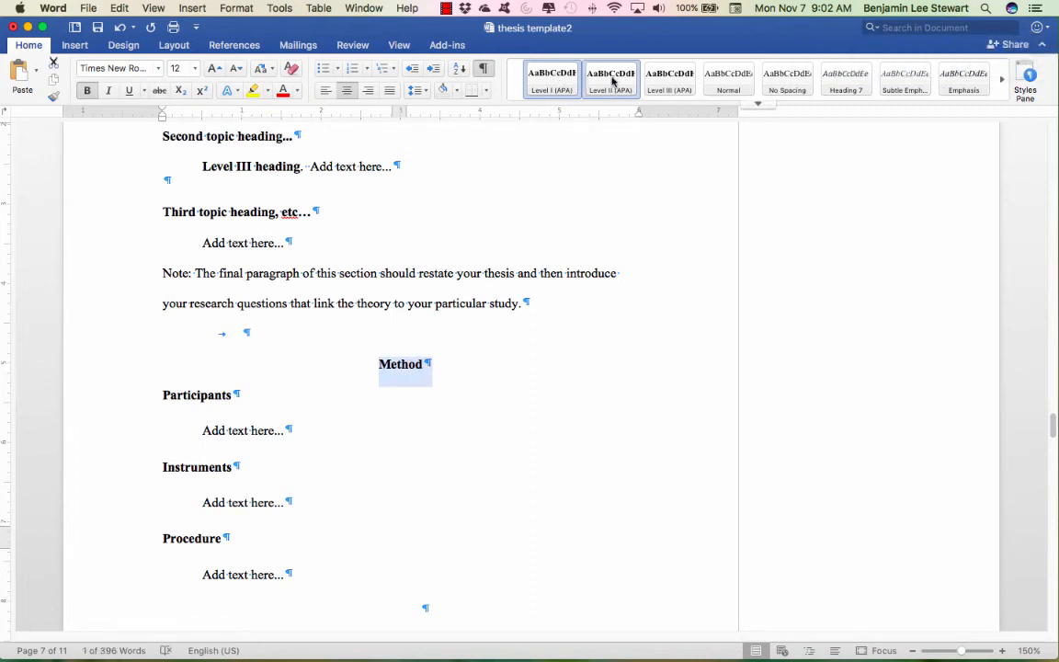
left_click(177, 395)
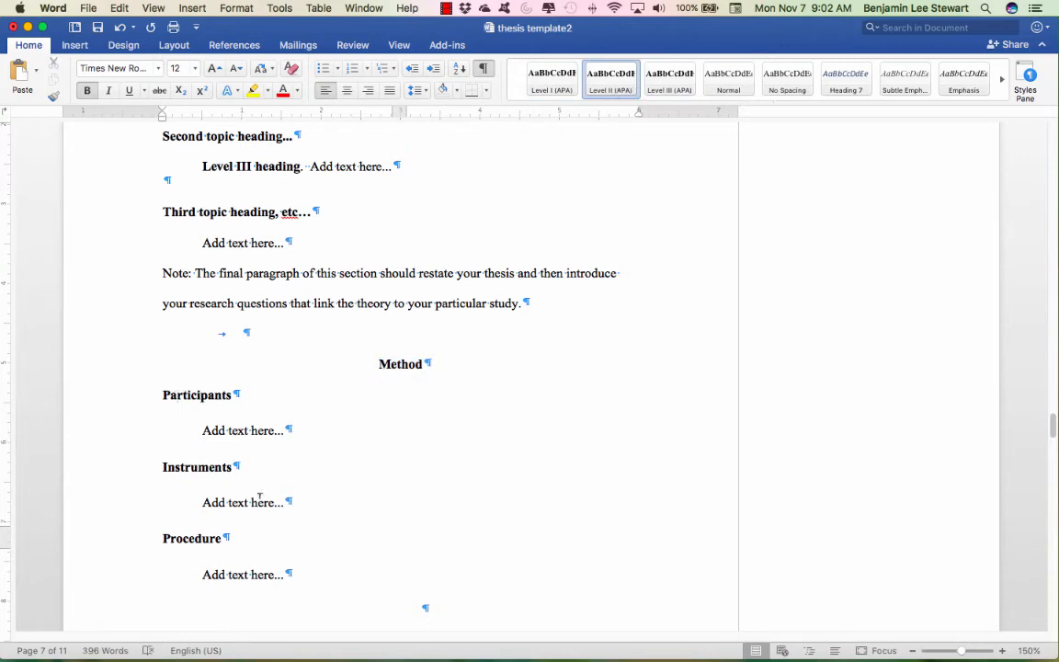
left_click(185, 467)
left_click(195, 537)
Check the styles applied to the "Results and Discussion" heading and to the three topic headings on the following page
scroll(533, 375, "down", 4)
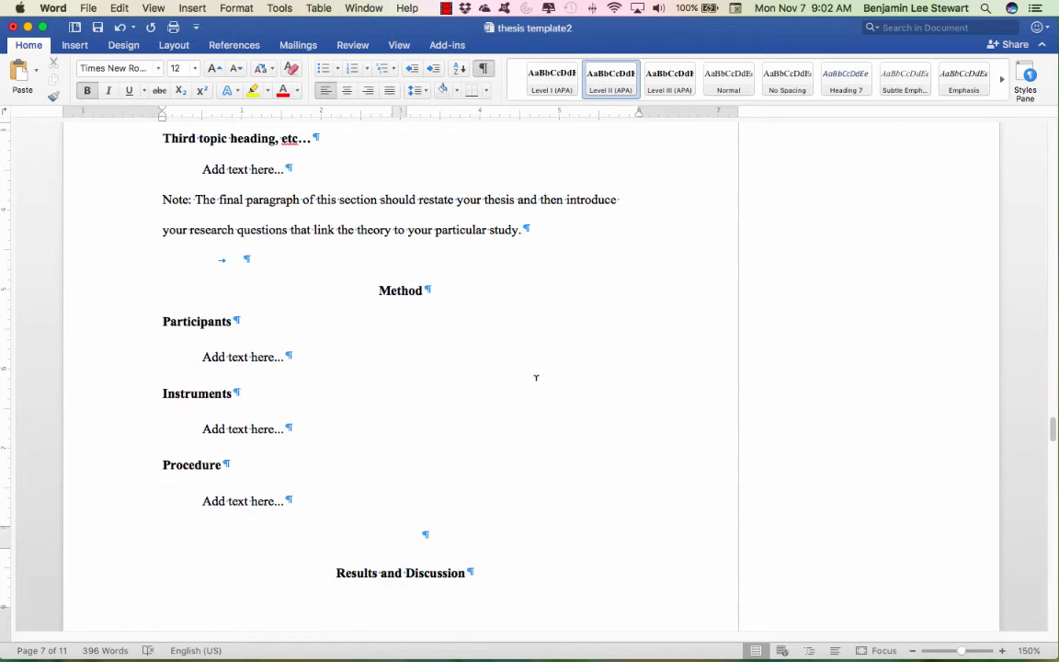
scroll(537, 375, "down", 7)
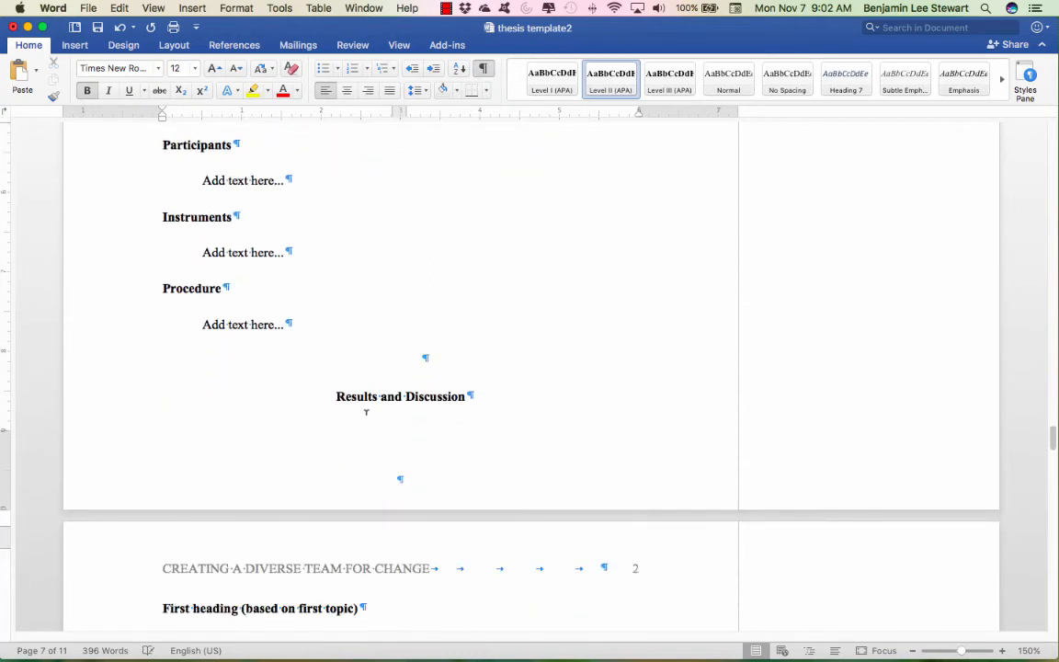
left_click(437, 394)
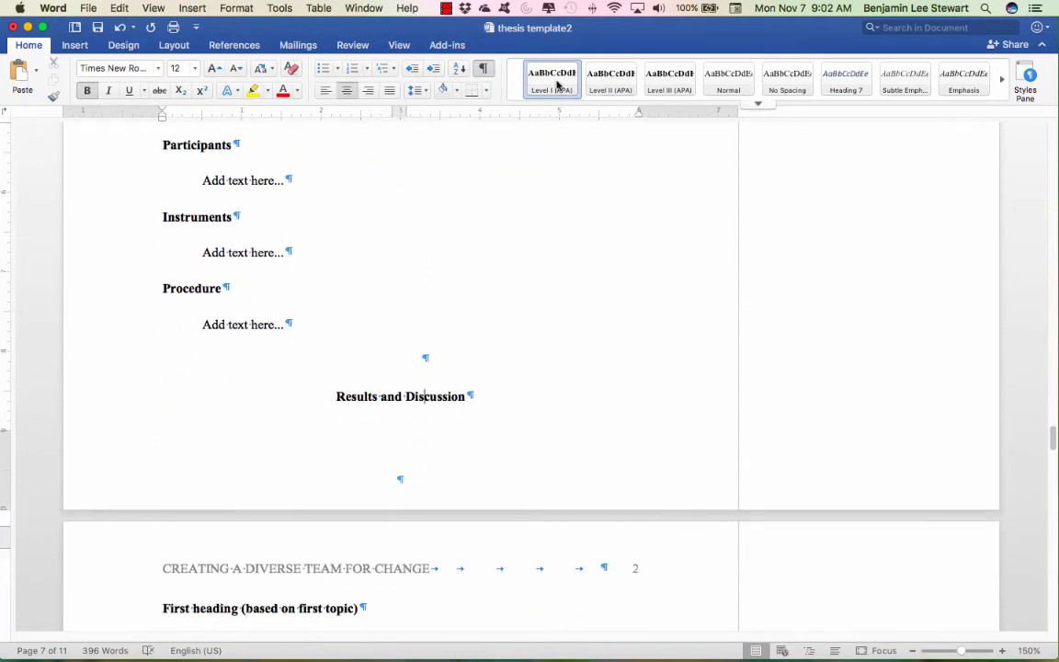
scroll(576, 323, "down", 12)
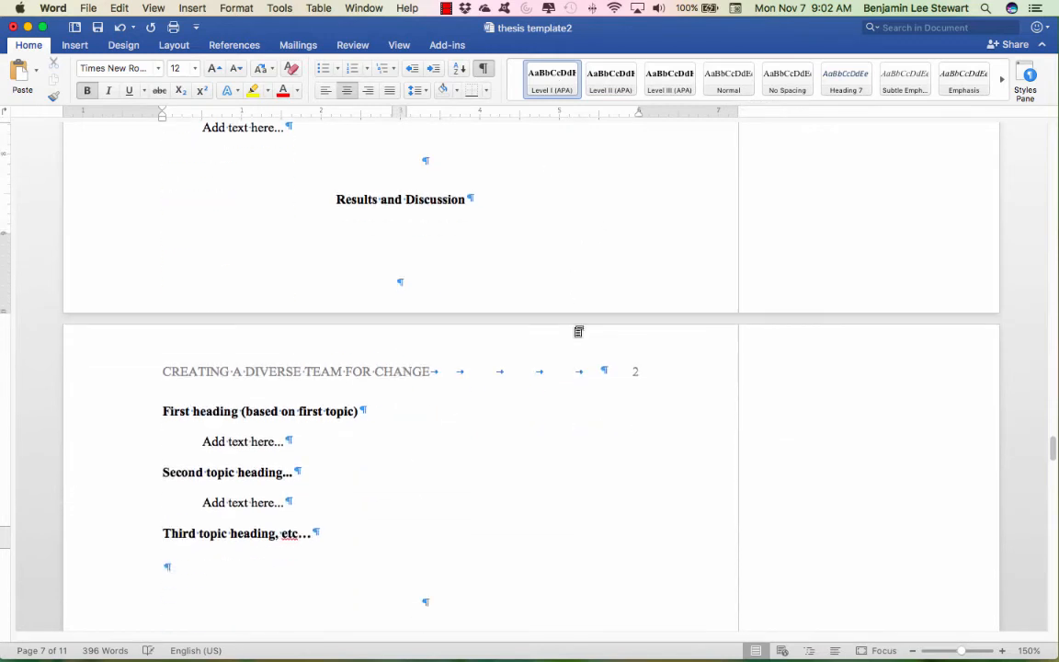
left_click(161, 299)
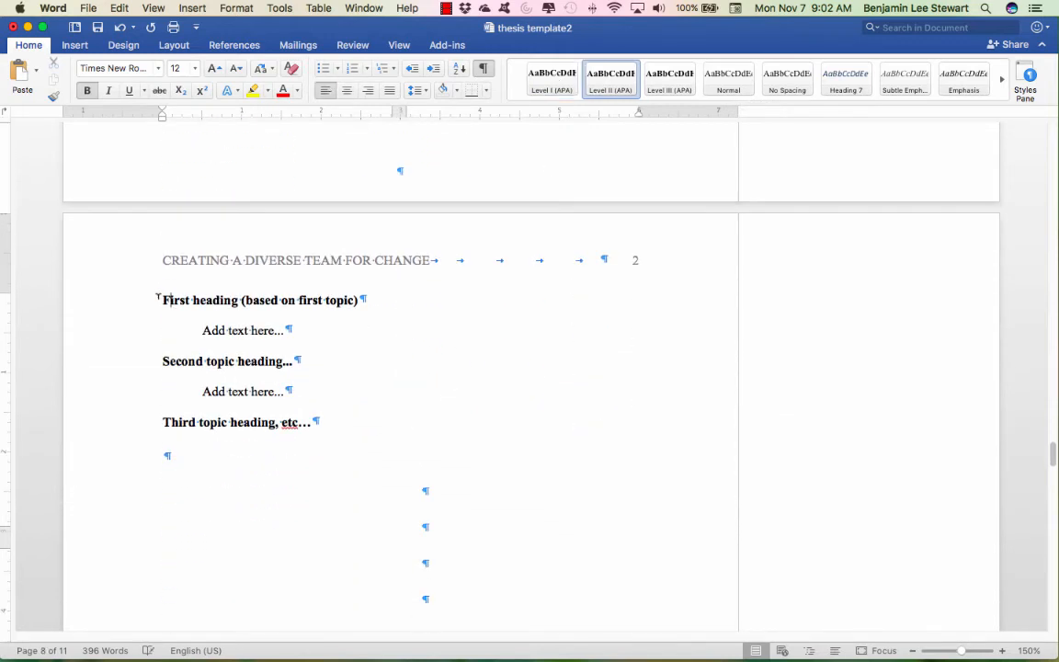
left_click_drag(162, 300, 365, 303)
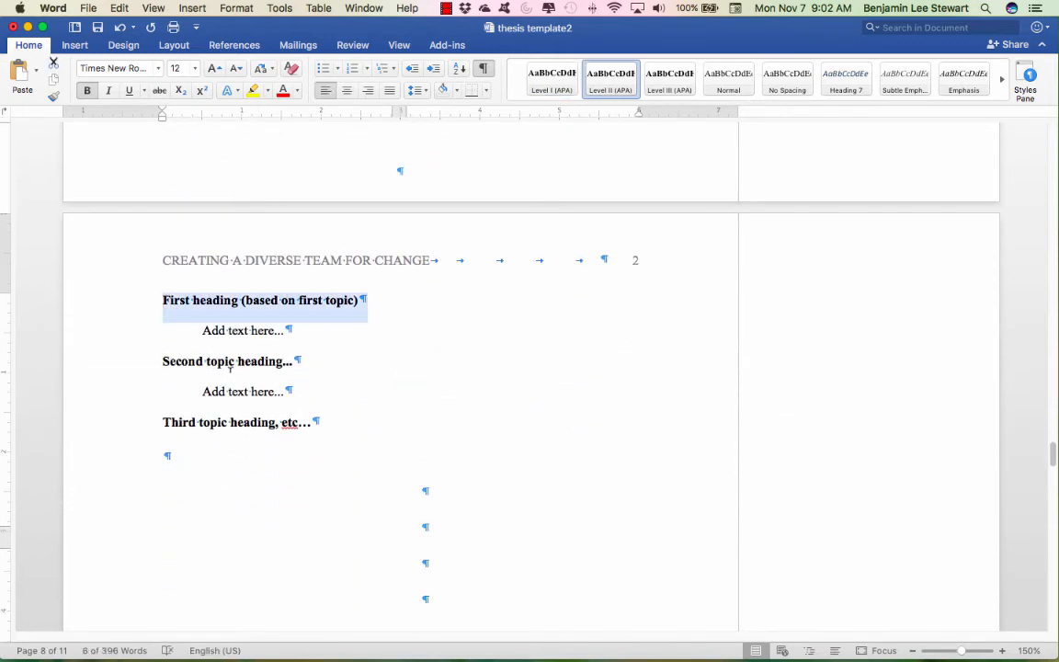
left_click_drag(162, 361, 282, 362)
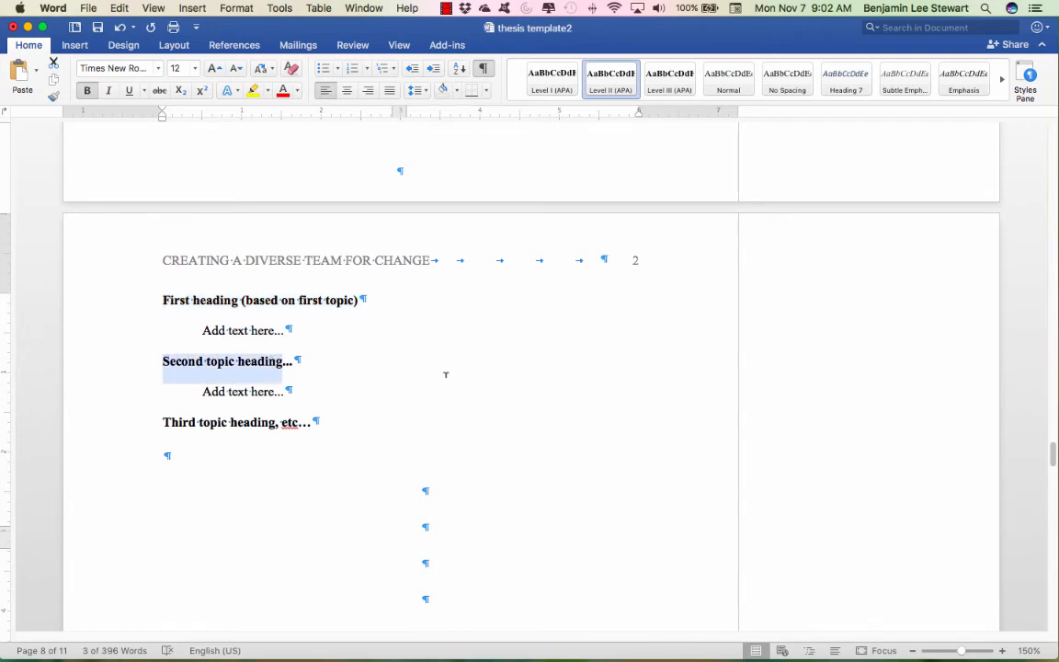
left_click(260, 422)
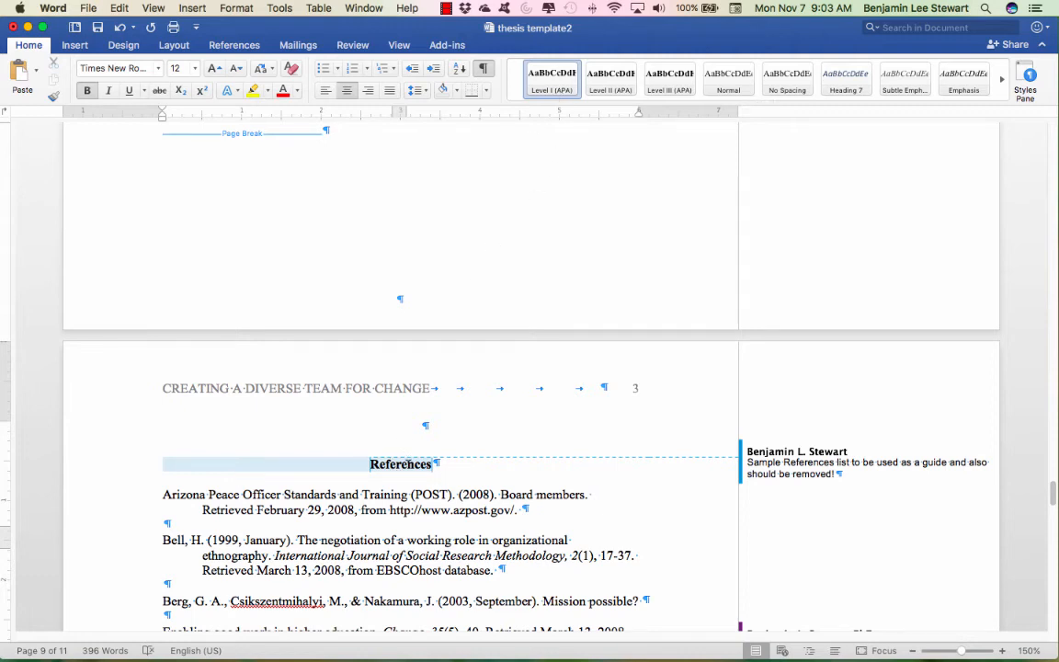
Examine the sample References page and highlight the whole list of entries to inspect its formatting
scroll(395, 463, "down", 5)
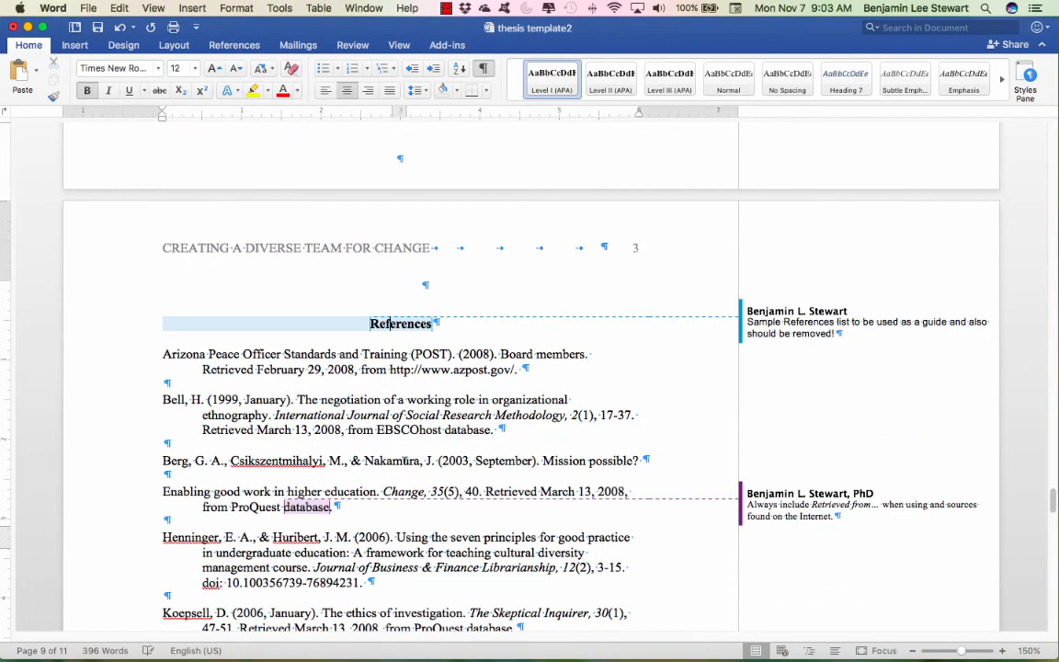
scroll(403, 462, "down", 3)
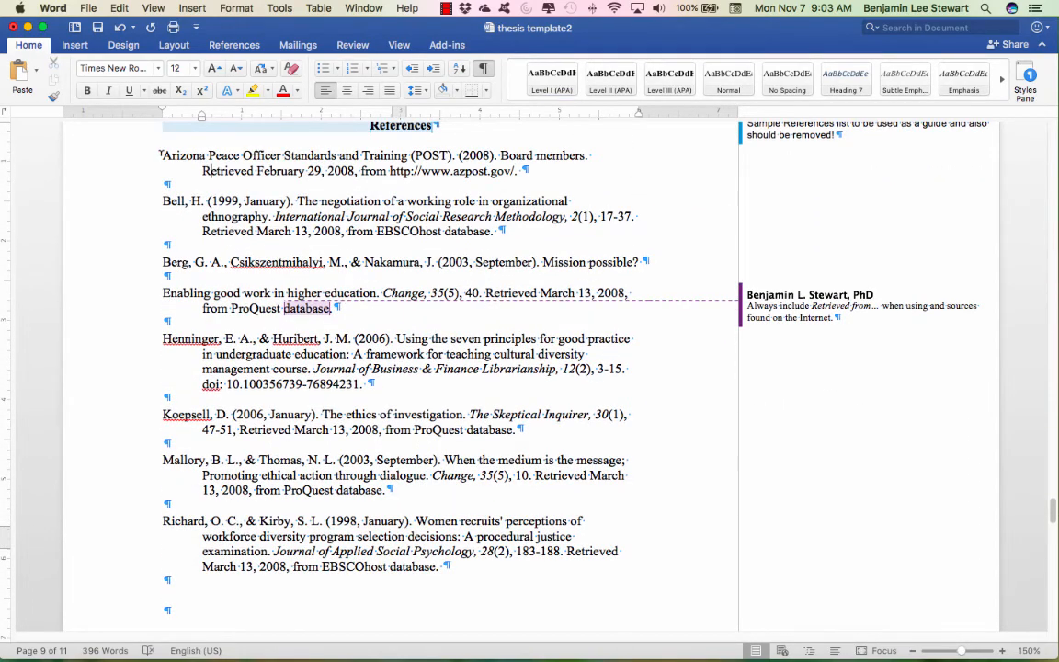
left_click_drag(147, 138, 513, 579)
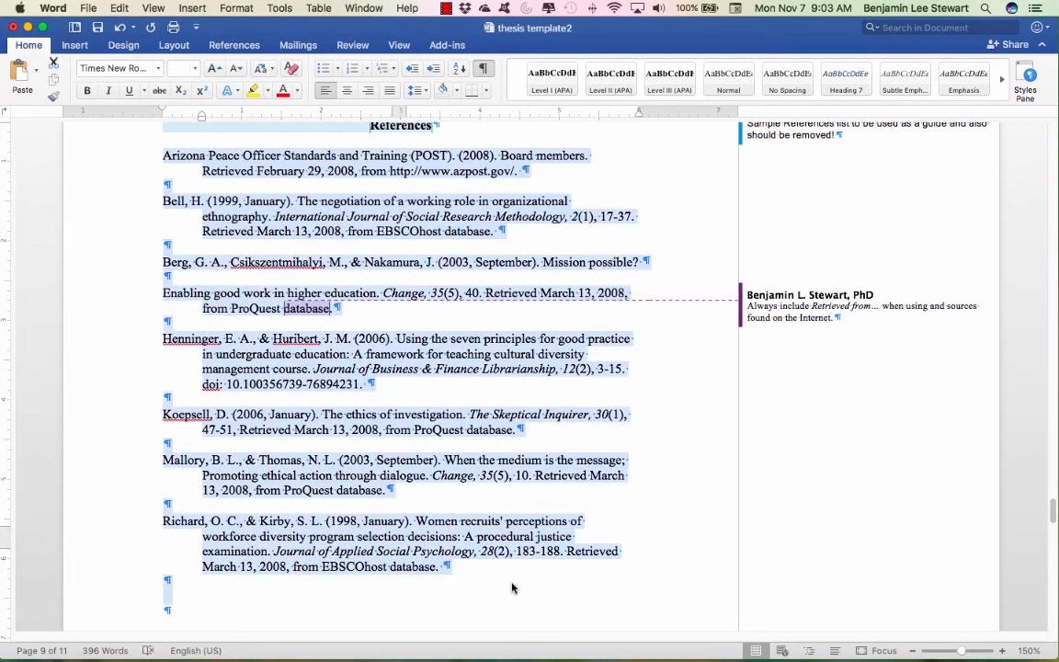
left_click(637, 509)
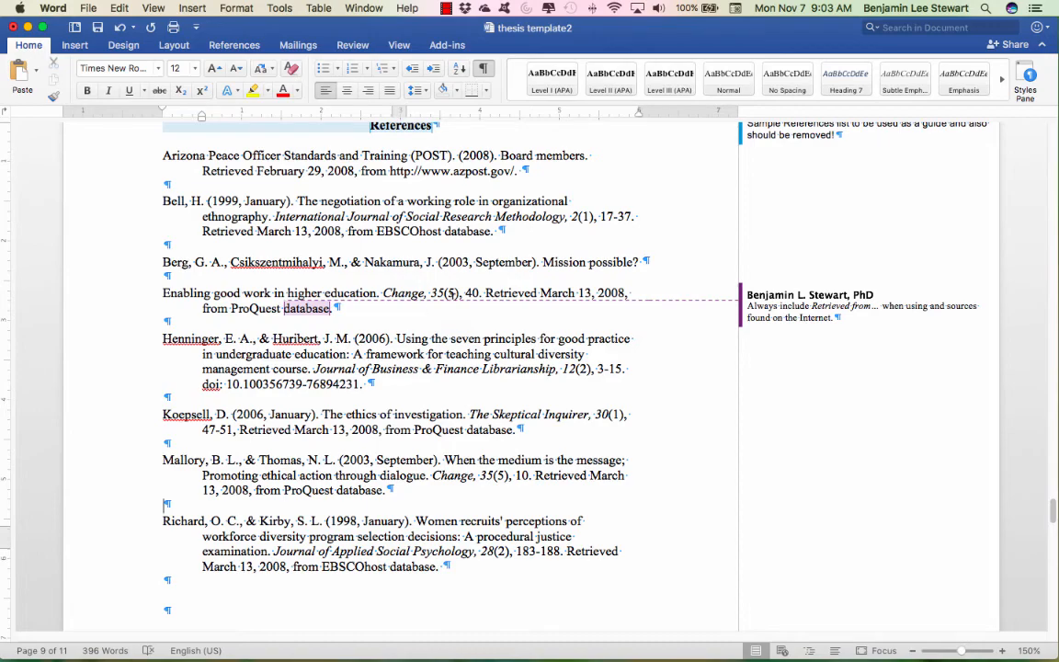
Go on to the appendix page and check the style applied to the "Appendix A" heading
scroll(431, 322, "down", 5)
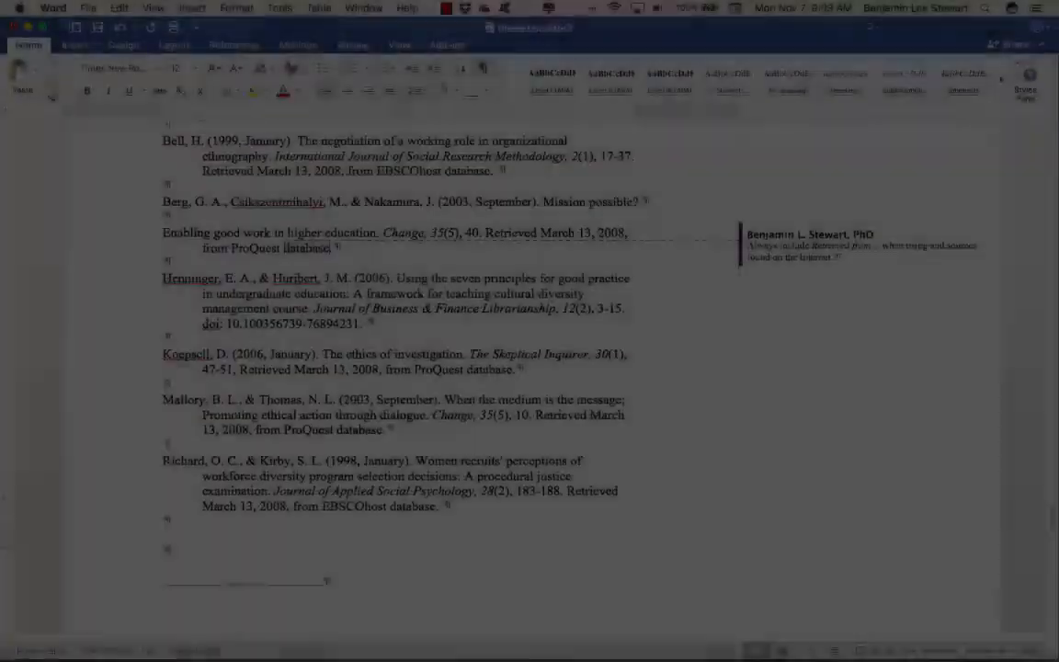
scroll(530, 331, "down", 3)
scroll(367, 272, "down", 2)
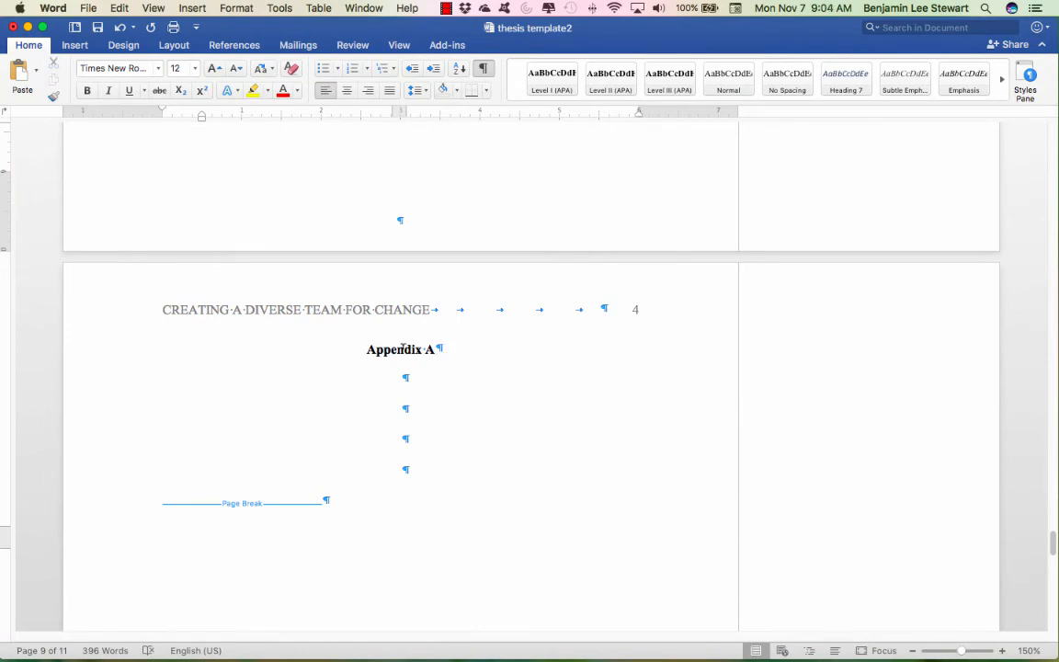
left_click(386, 349)
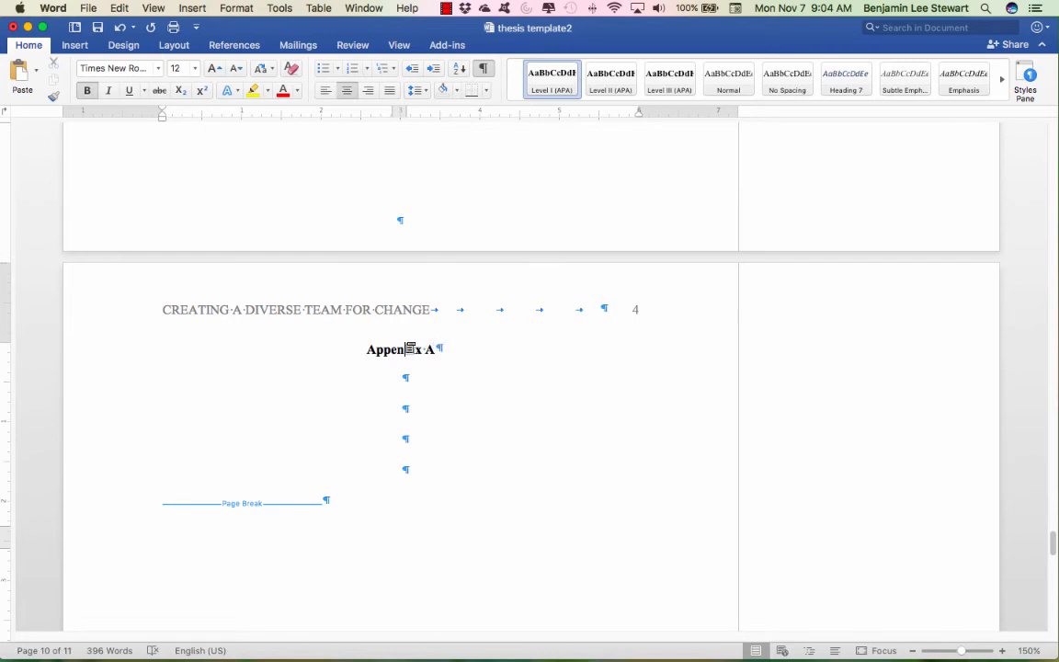
Compare the Appendix A page with nonprinting characters hidden and shown, leaving them shown
left_click(483, 68)
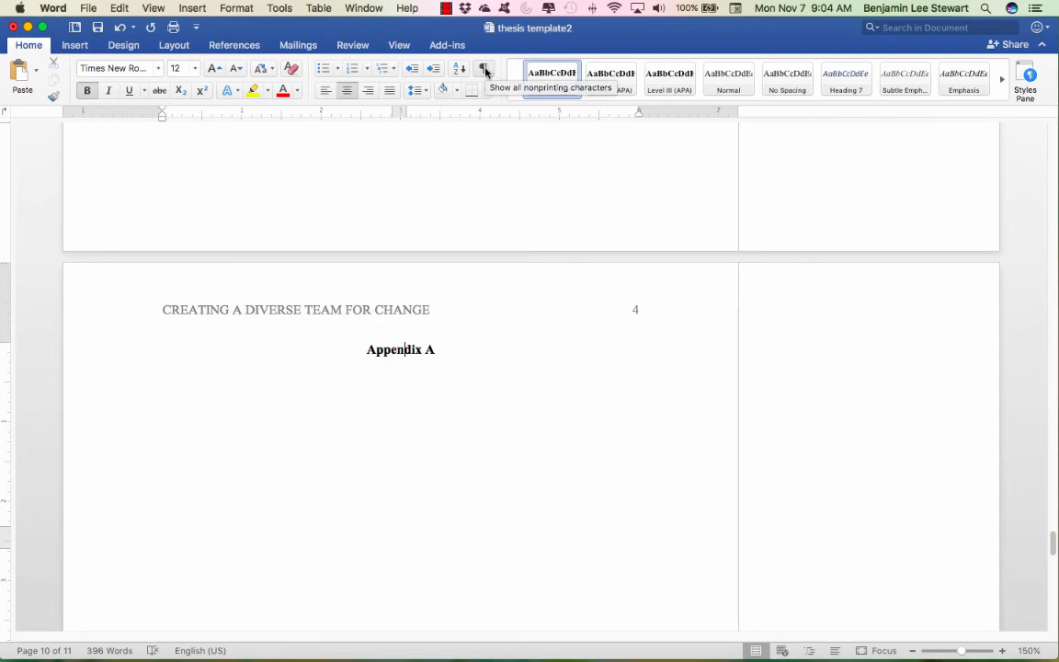
left_click(484, 70)
left_click(484, 70)
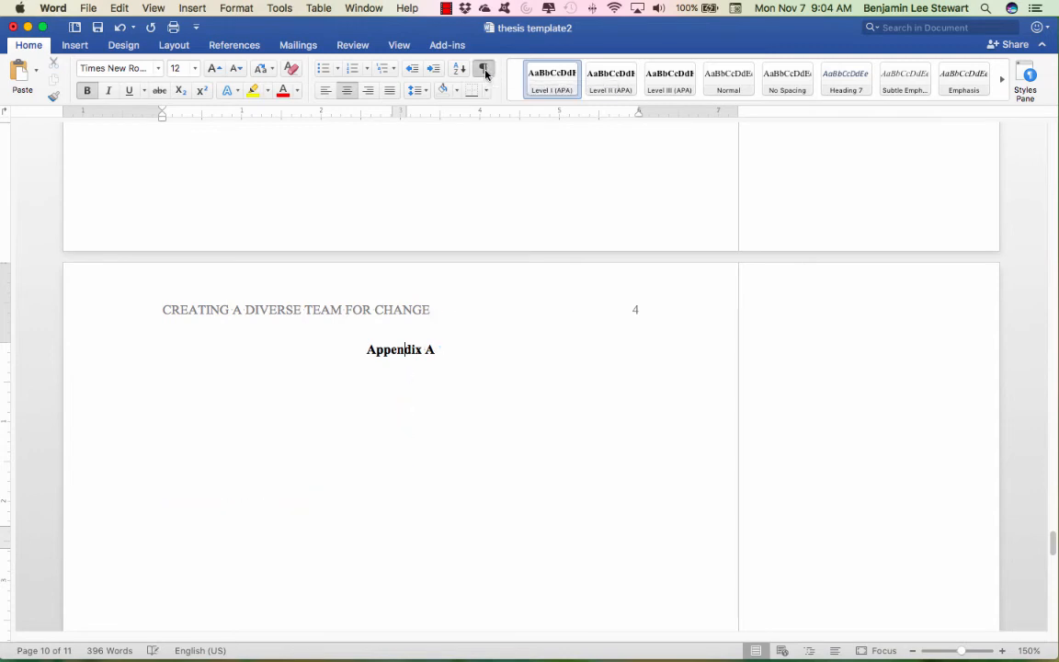
left_click(485, 70)
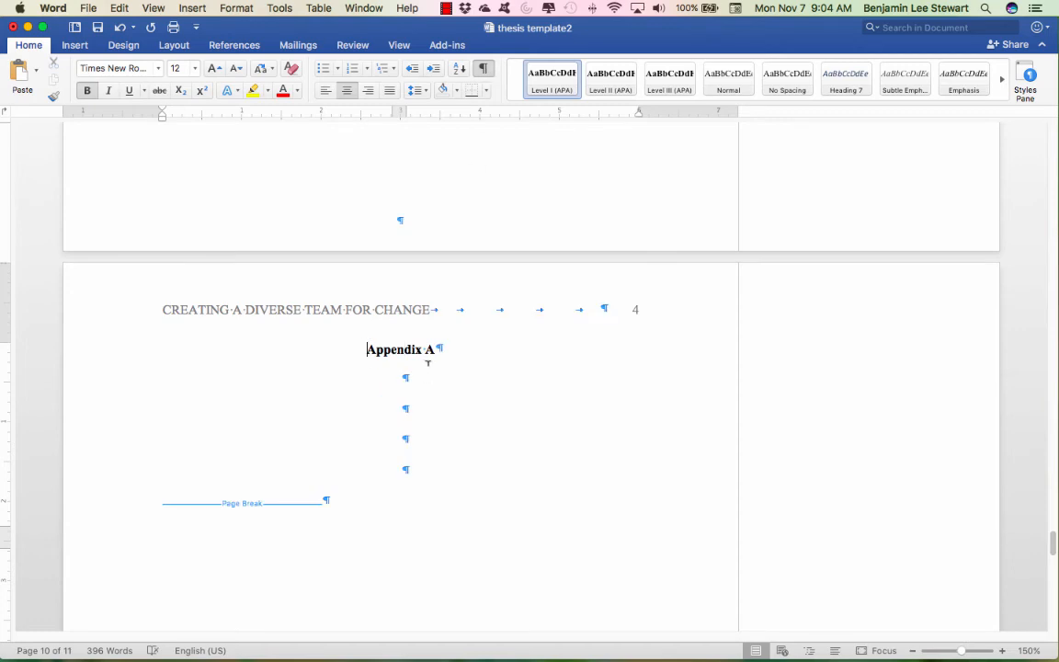
Try an empty line above the "Appendix A" heading and remove it again
key("Return")
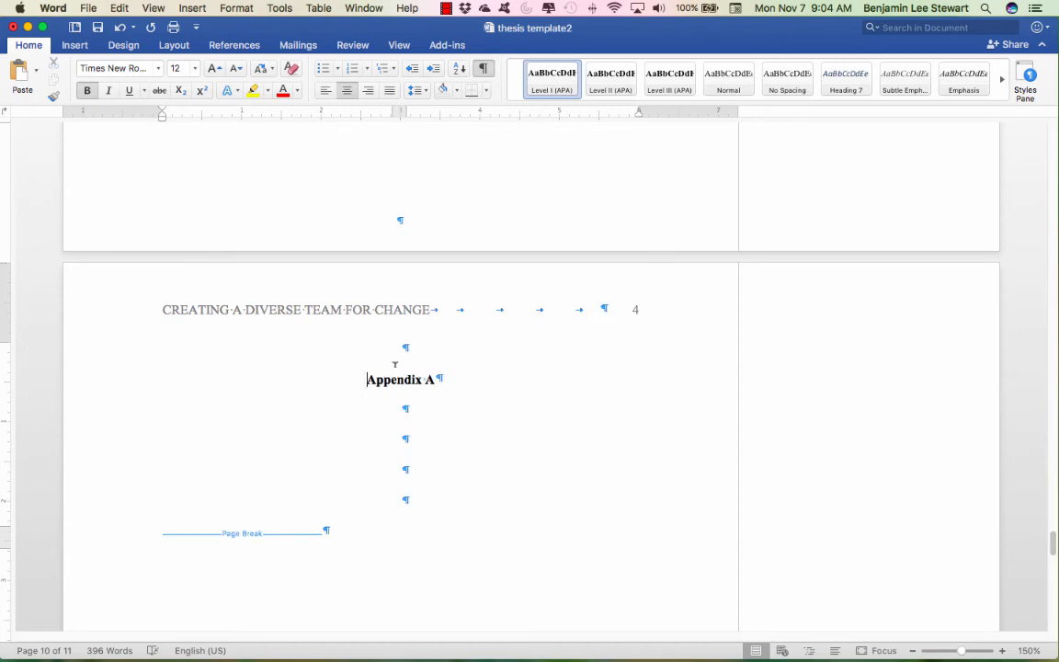
key("BackSpace")
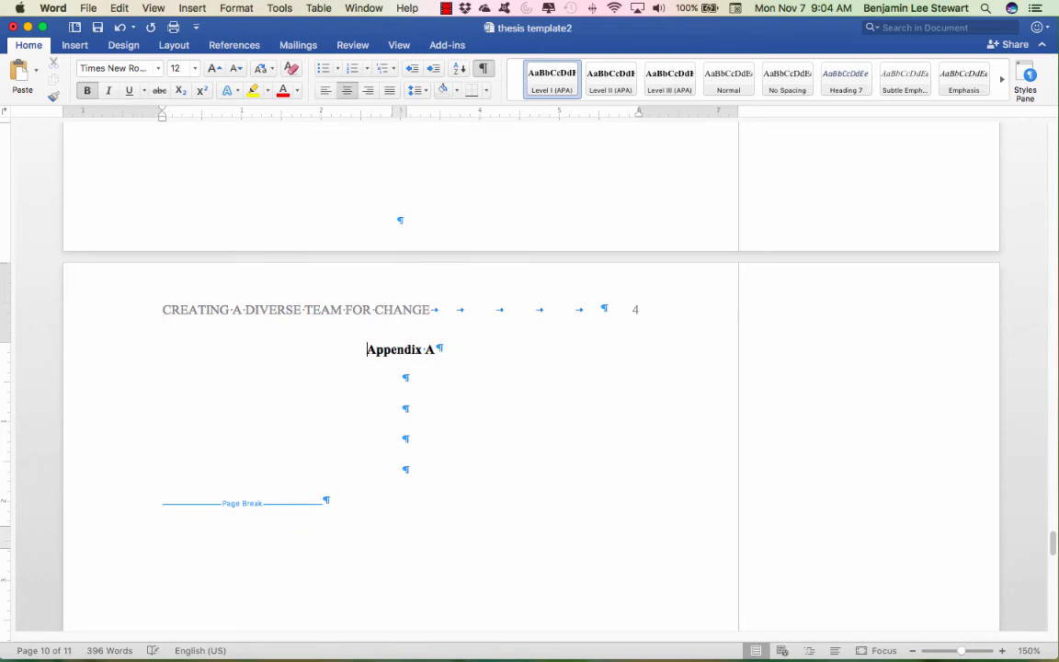
Delete the empty paragraph above the "References" heading so it starts on the first line of its page
scroll(446, 379, "up", 15)
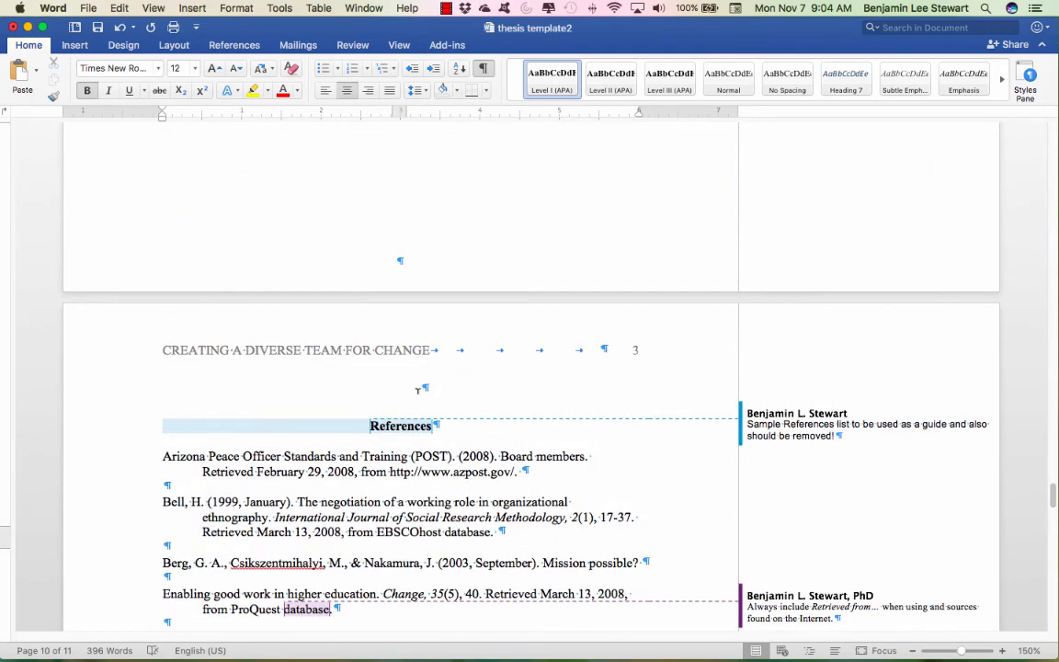
left_click(370, 425)
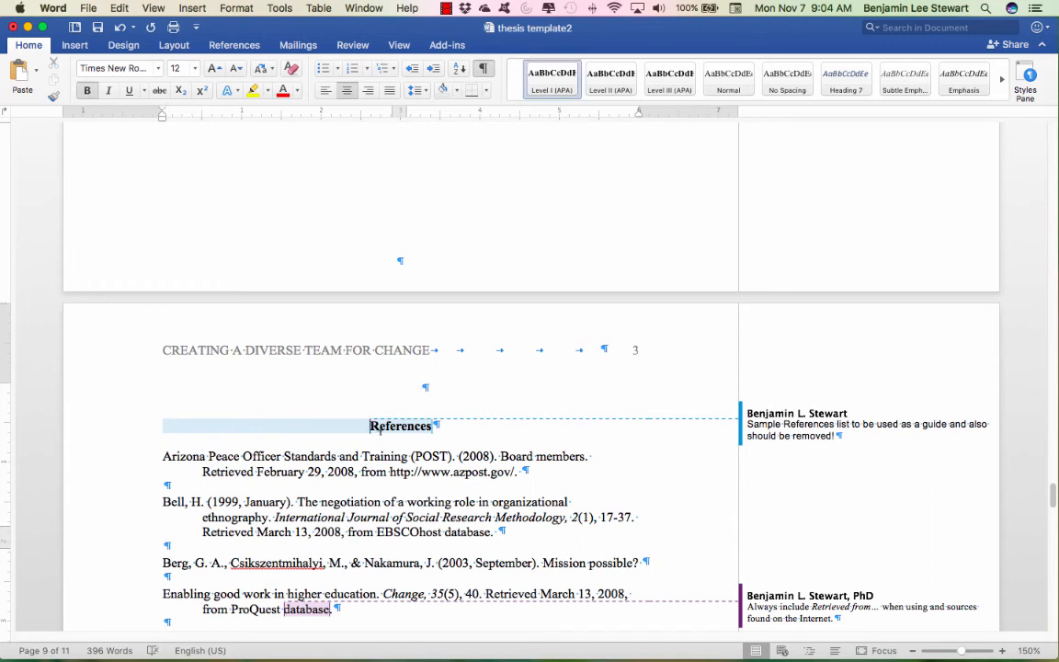
key("BackSpace")
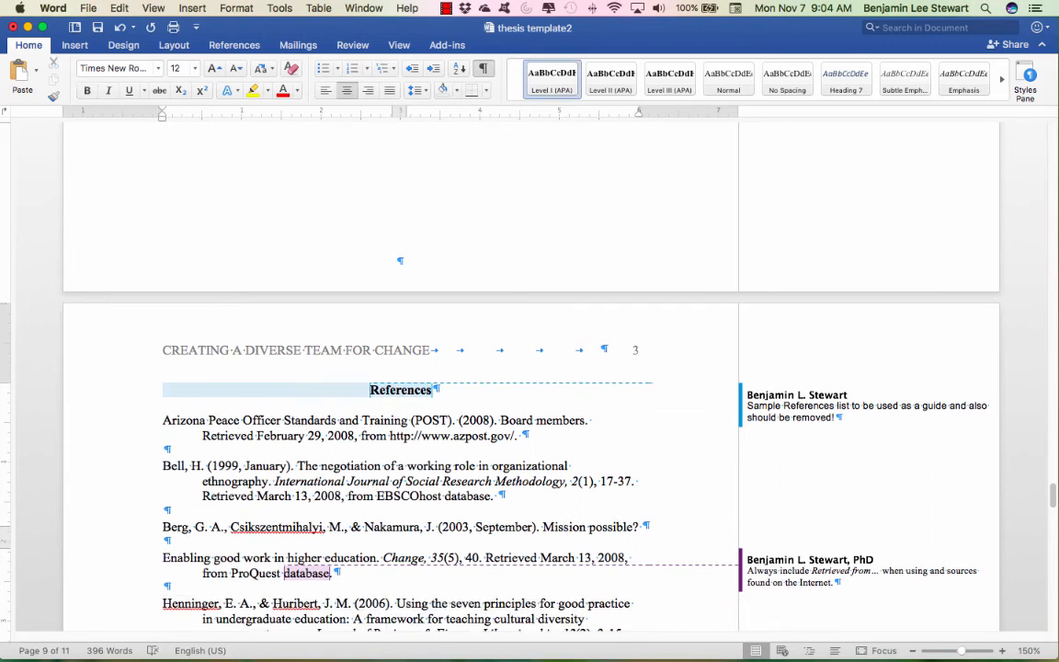
left_click(466, 419)
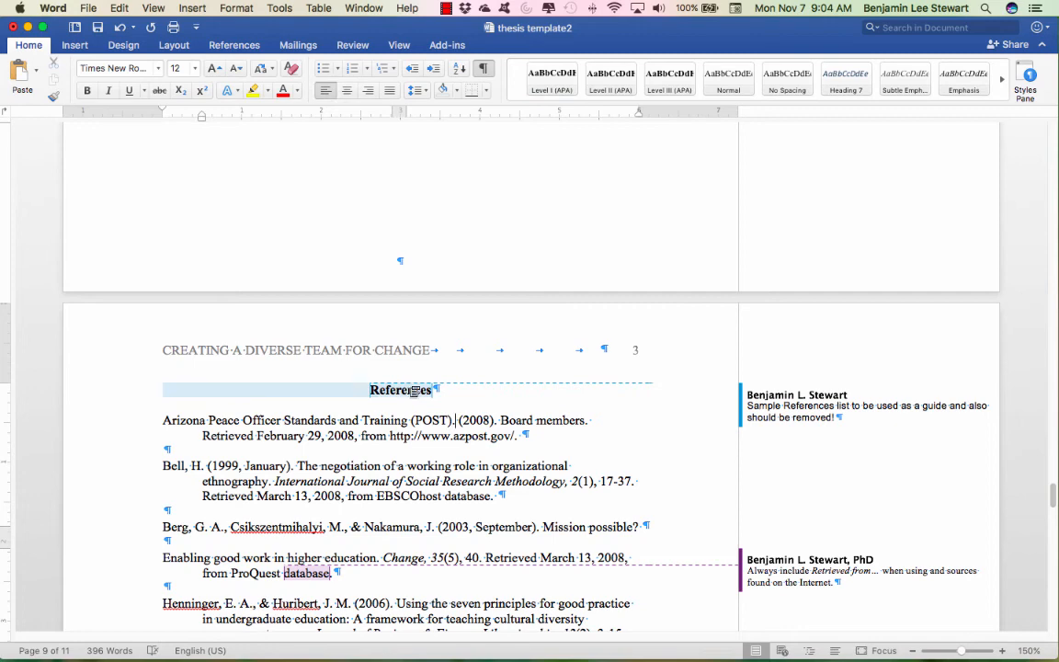
Review the body pages from the "Title of work" heading to References for heading placement and page breaks, checking the "Method" heading's style
scroll(396, 386, "up", 15)
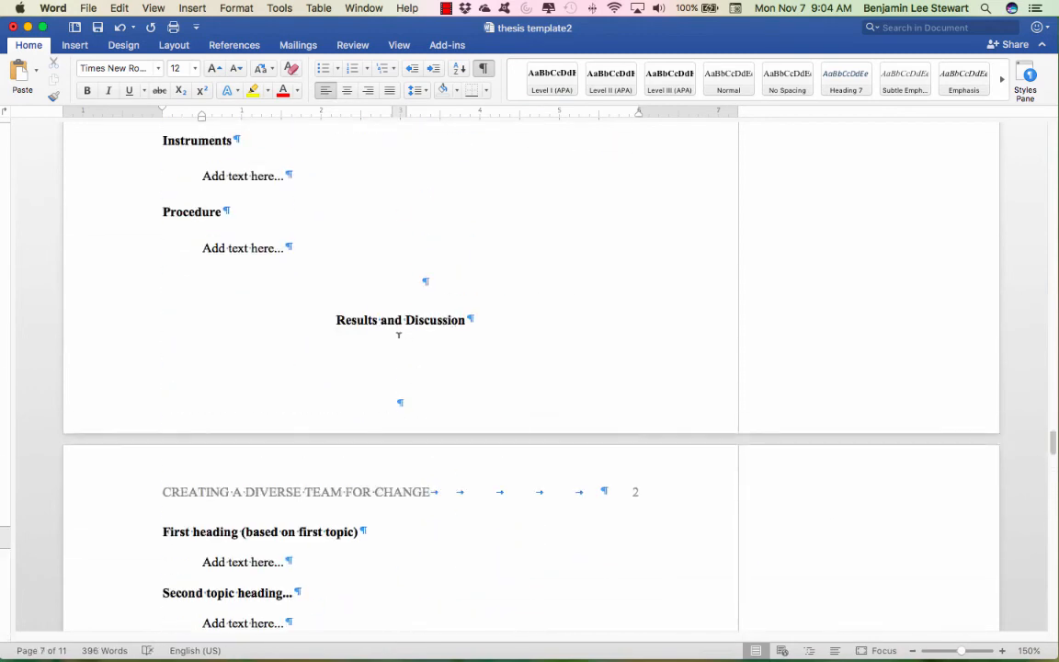
scroll(391, 344, "down", 2)
scroll(391, 344, "down", 5)
scroll(386, 343, "up", 5)
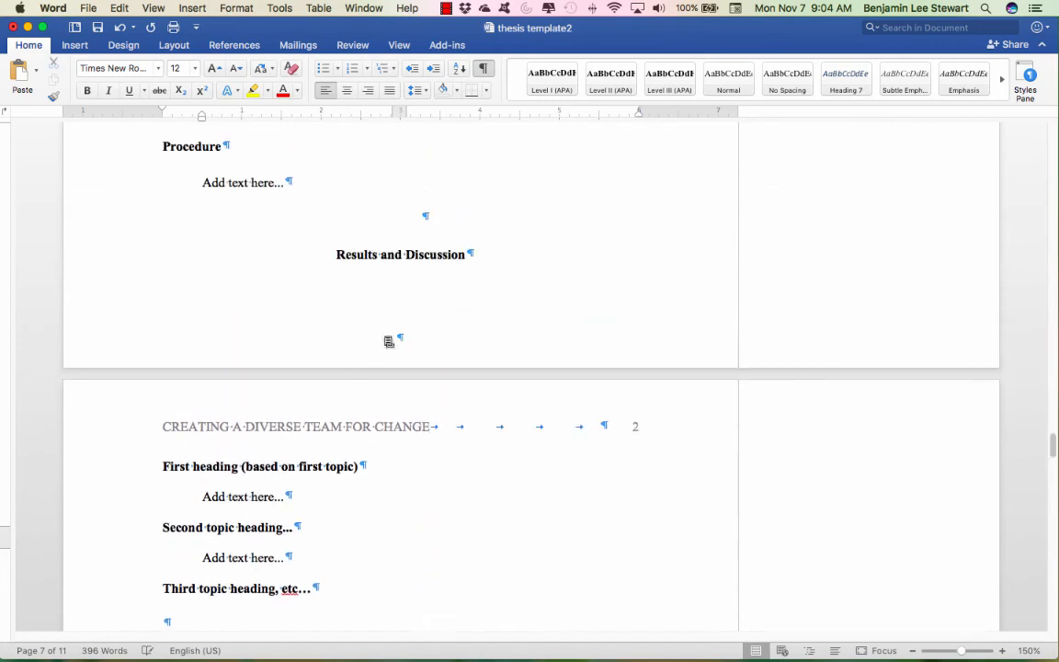
scroll(378, 253, "up", 6)
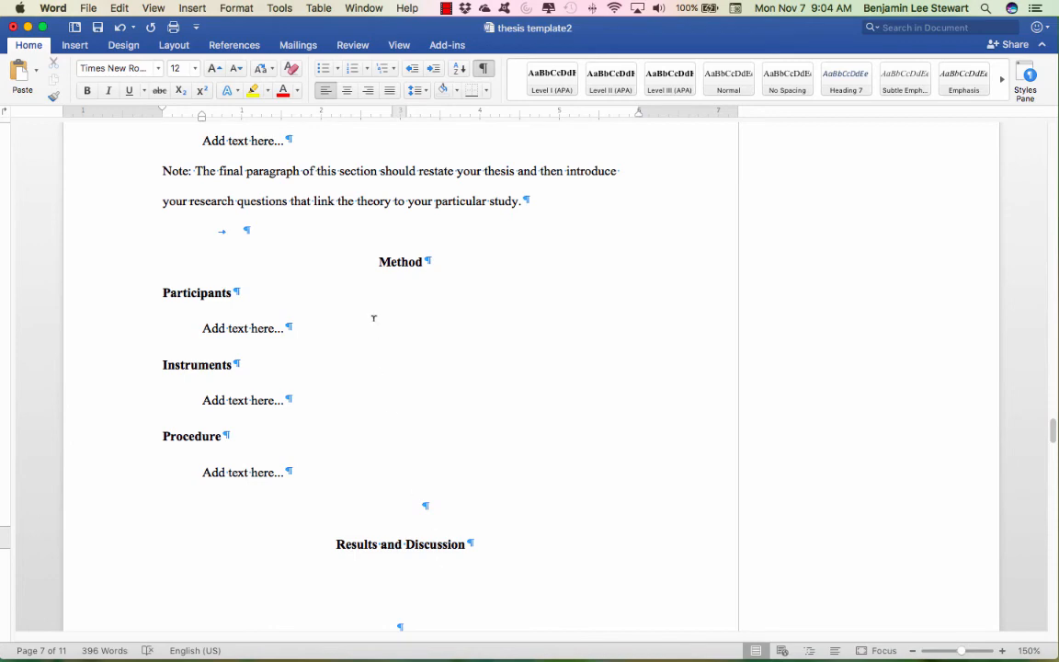
left_click(400, 264)
scroll(616, 361, "up", 4)
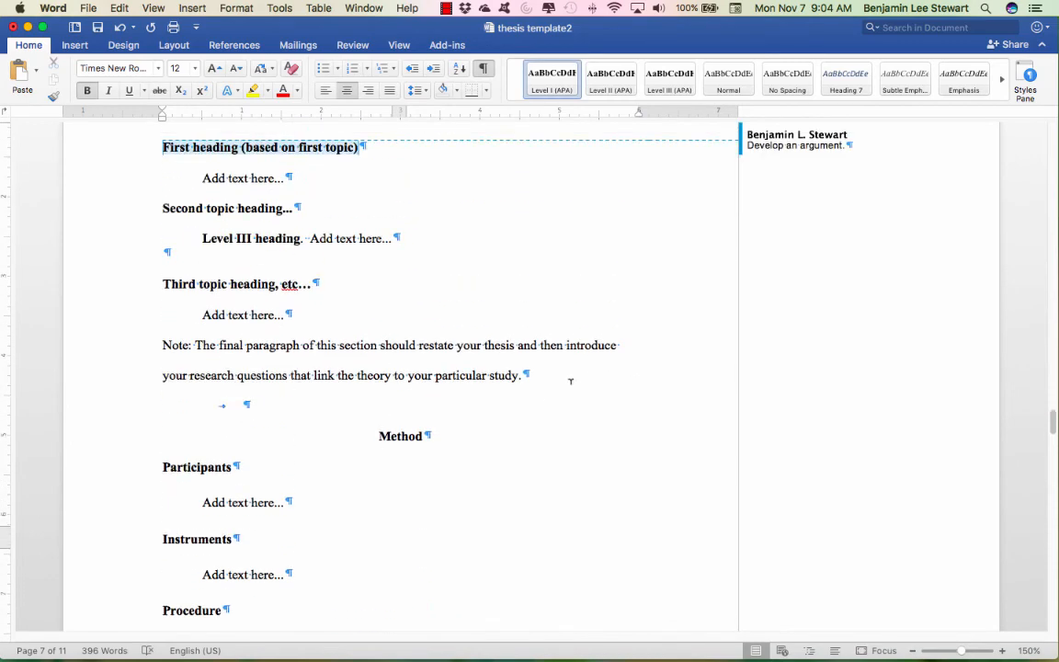
scroll(414, 440, "up", 8)
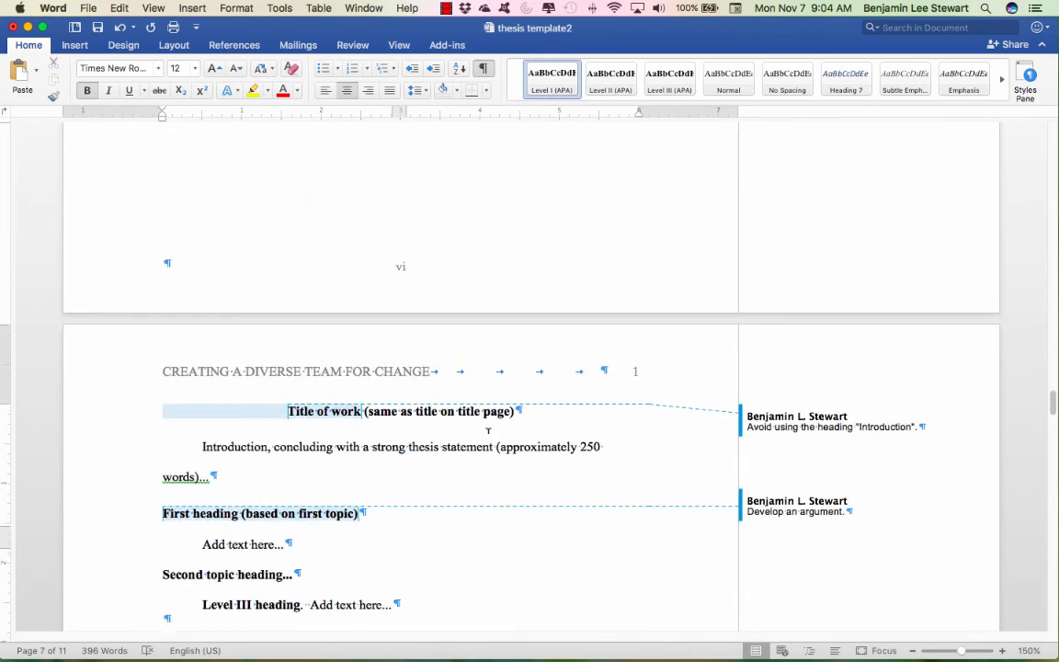
scroll(409, 418, "up", 2)
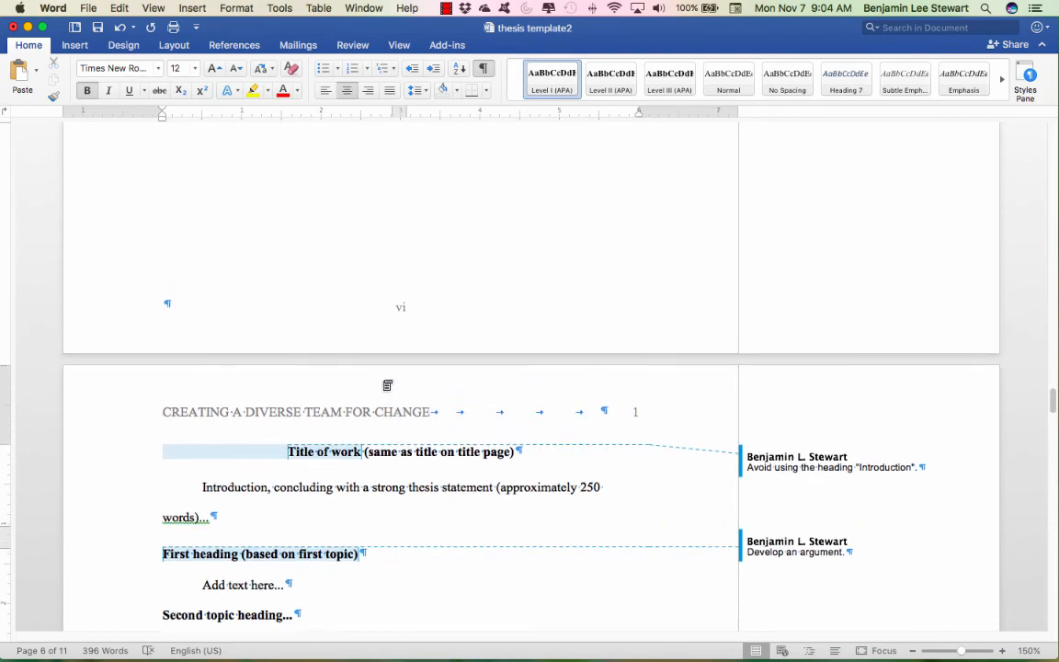
scroll(385, 382, "down", 4)
scroll(322, 322, "down", 15)
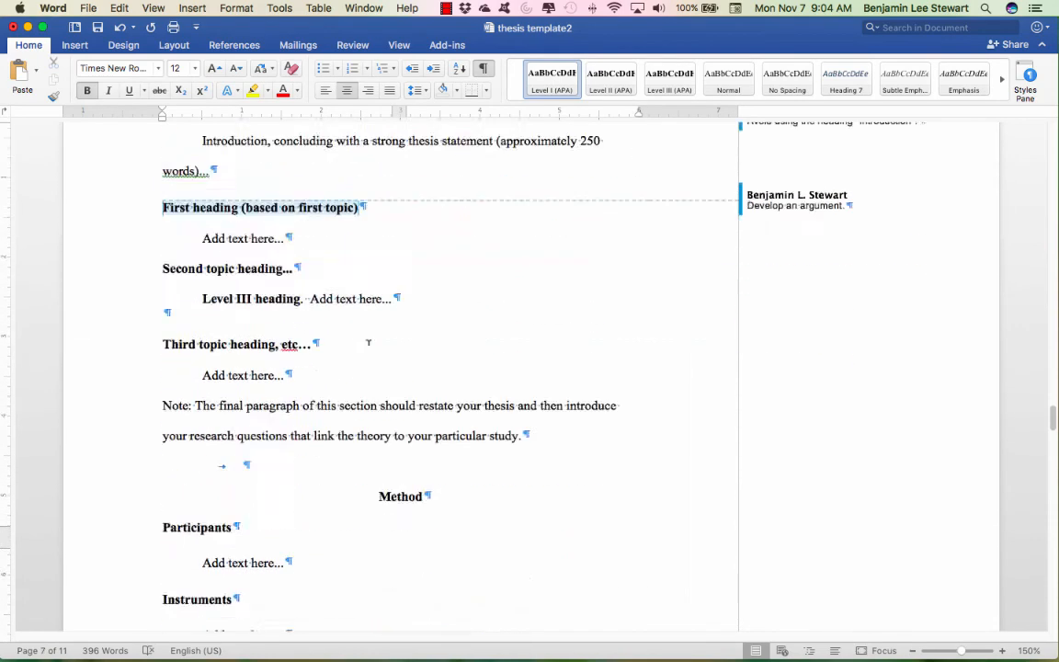
scroll(367, 342, "down", 5)
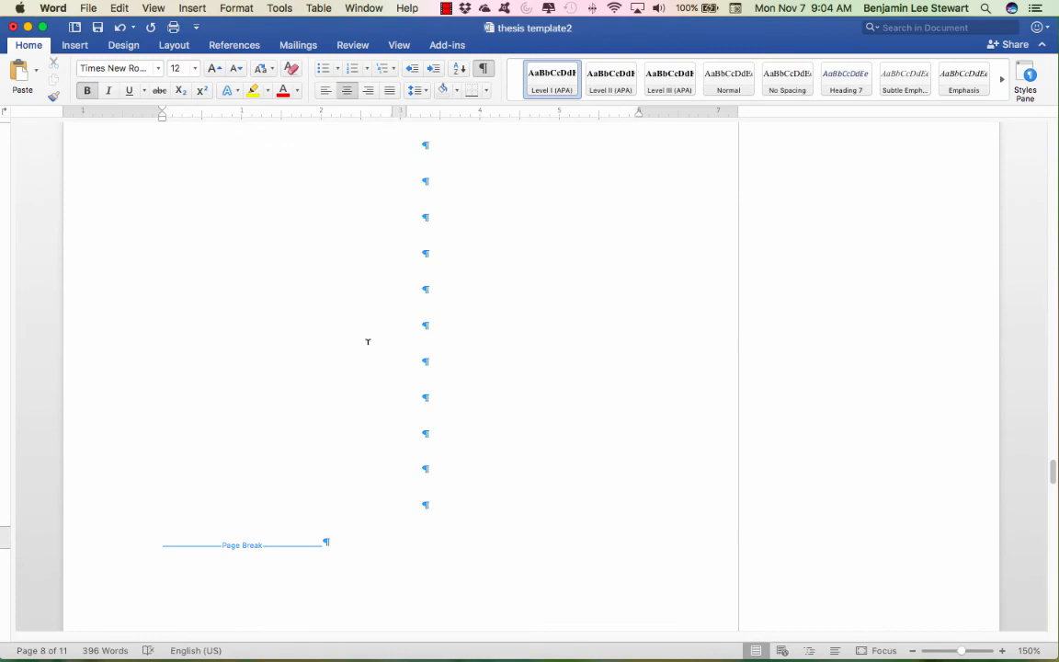
scroll(413, 340, "down", 8)
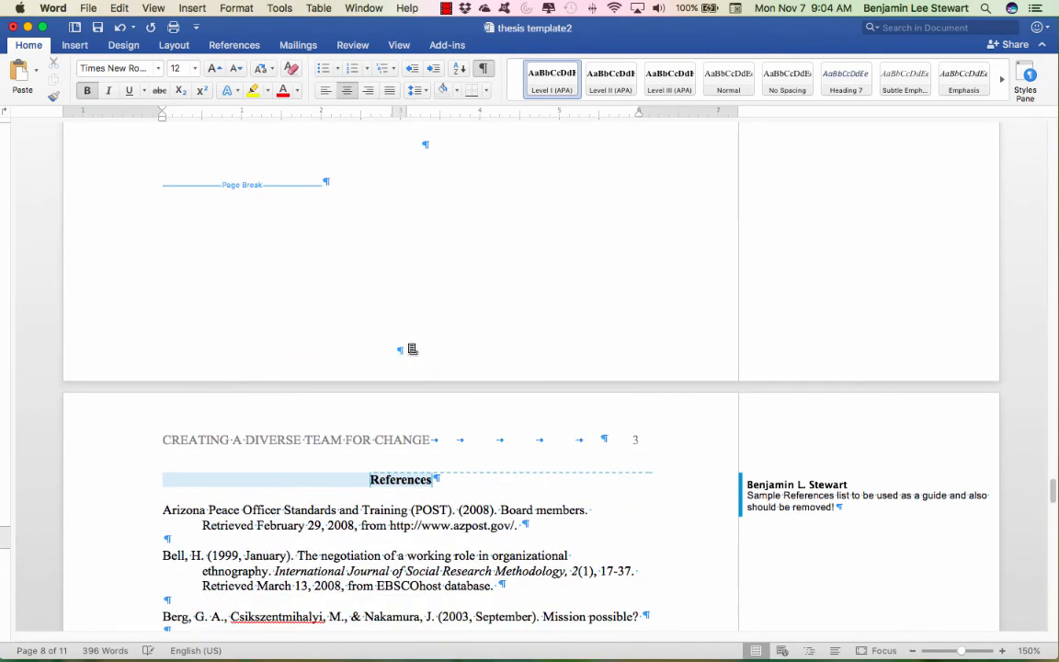
Review the References, Appendix A and Appendix B pages for heading placement, page breaks and running heads
scroll(427, 371, "down", 5)
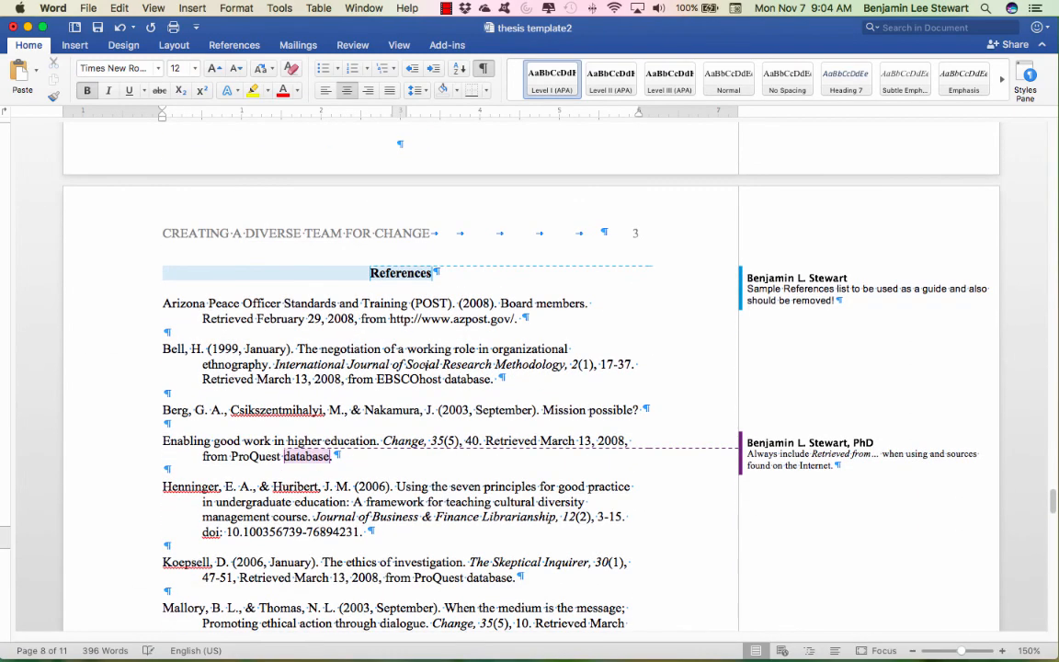
scroll(427, 365, "down", 20)
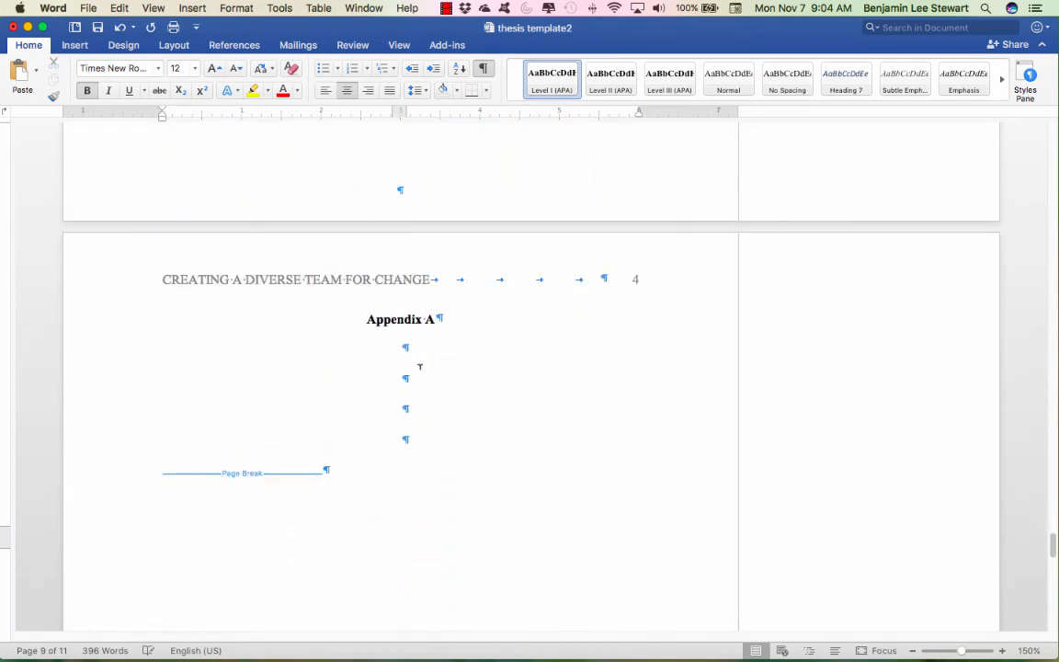
scroll(422, 349, "down", 4)
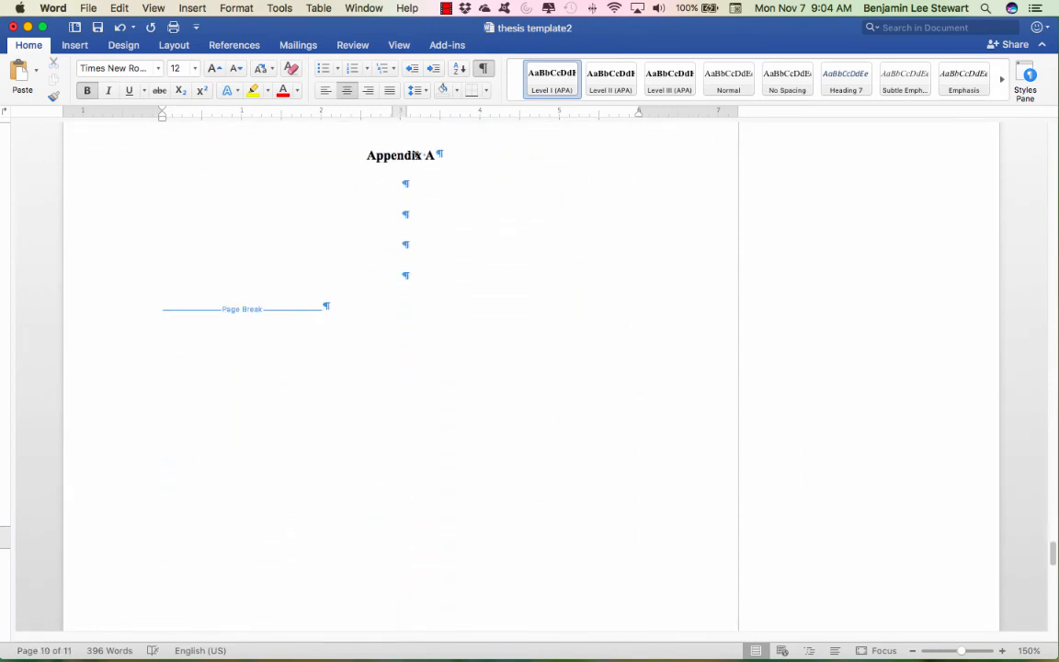
scroll(421, 293, "down", 15)
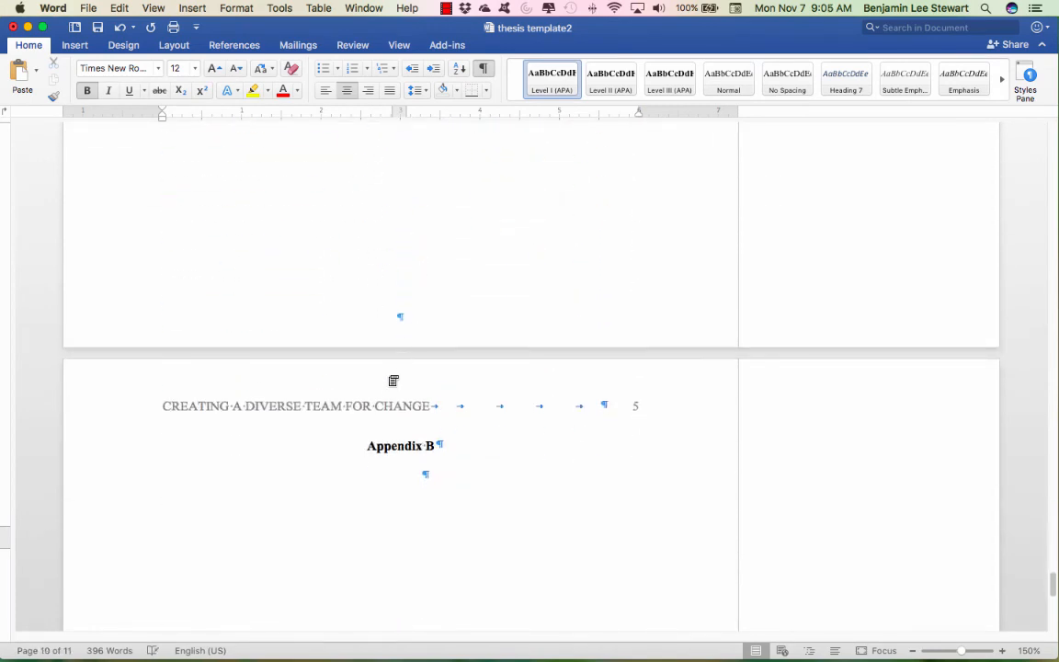
scroll(409, 379, "down", 3)
scroll(424, 371, "down", 6)
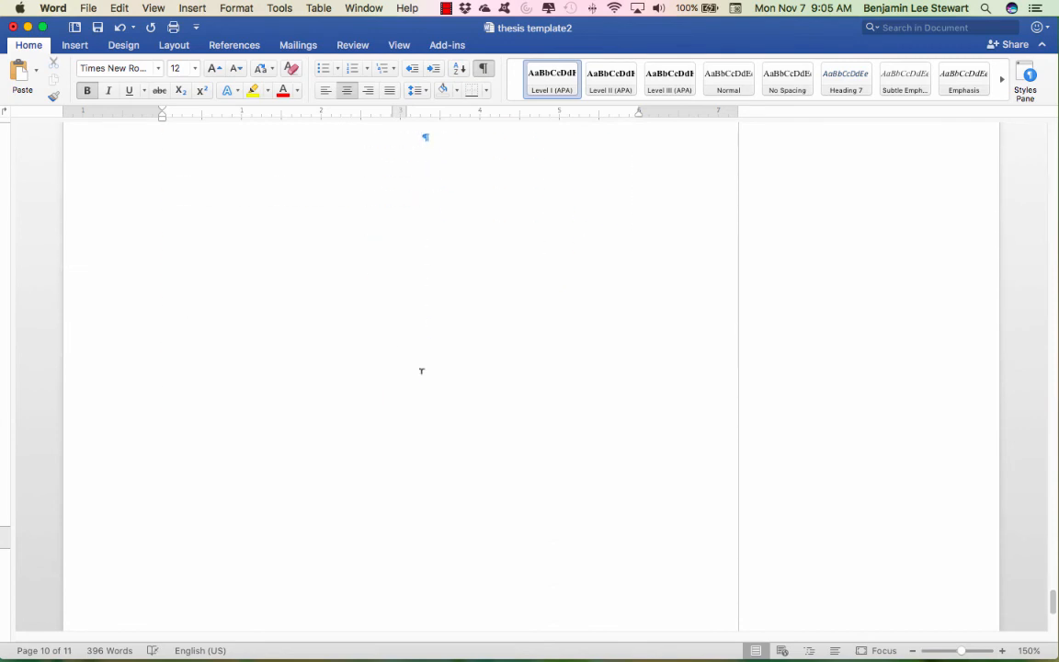
scroll(422, 370, "up", 20)
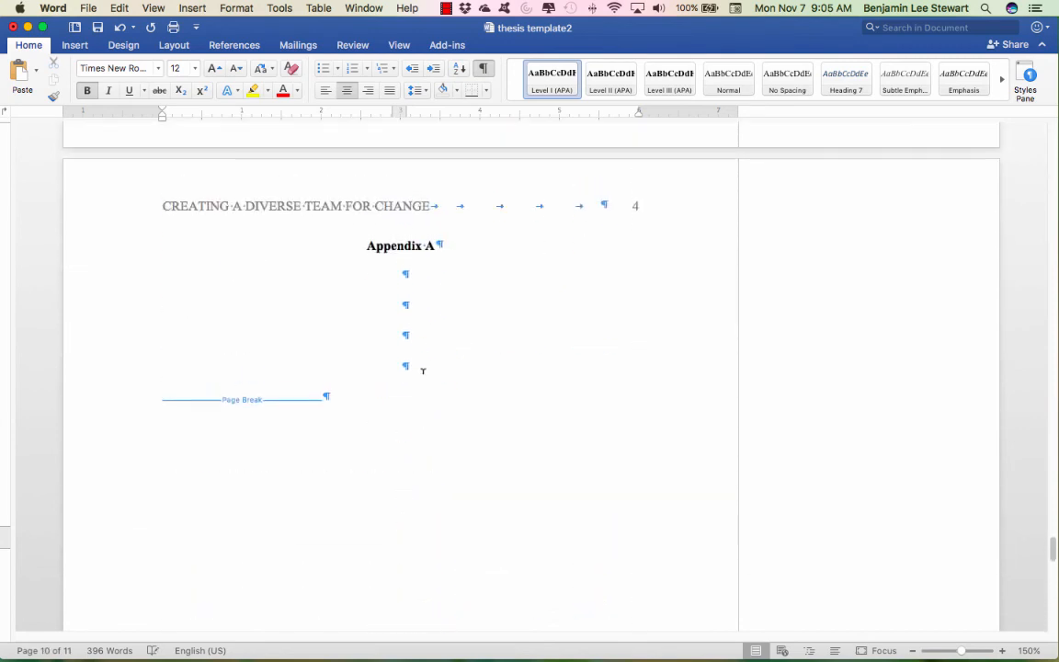
scroll(423, 371, "up", 2)
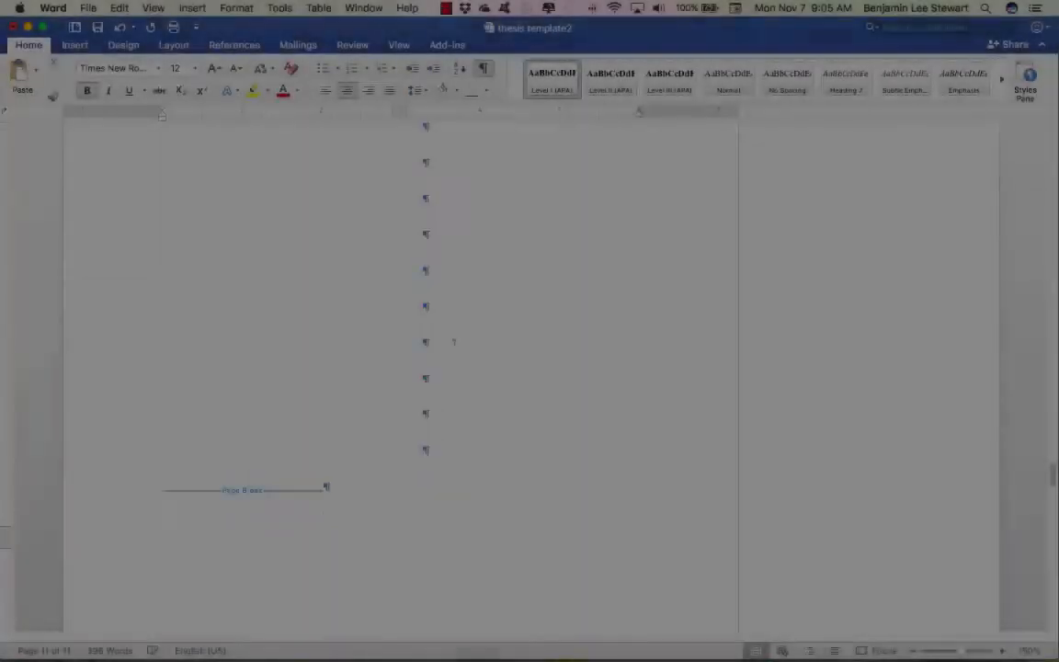
Return to the start of the thesis template and review the title page and Approval Page
scroll(453, 342, "up", 20)
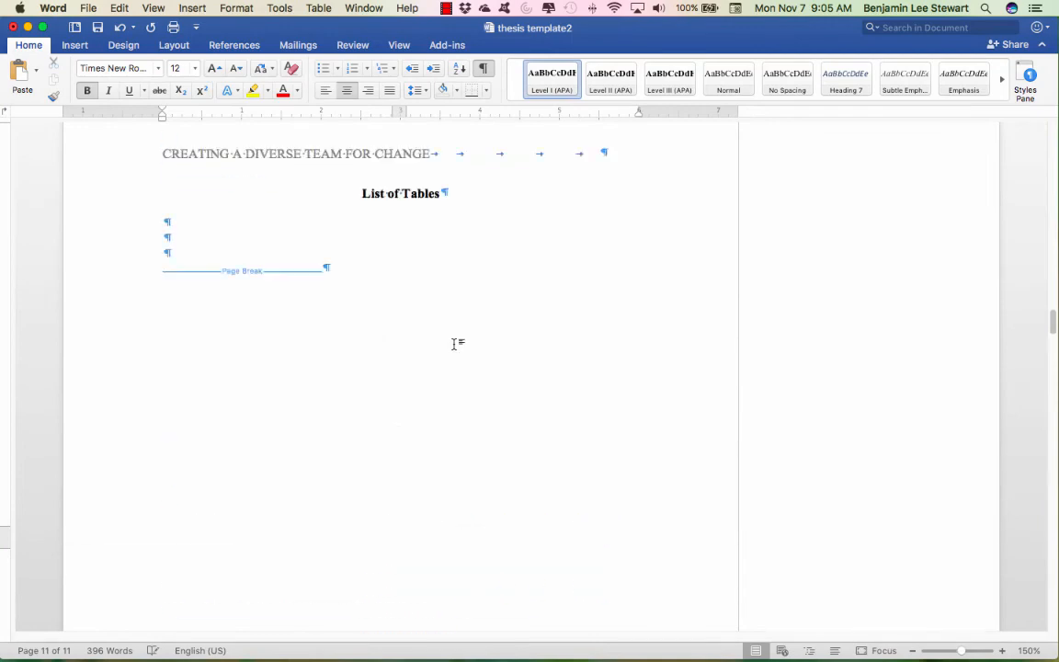
scroll(454, 344, "up", 20)
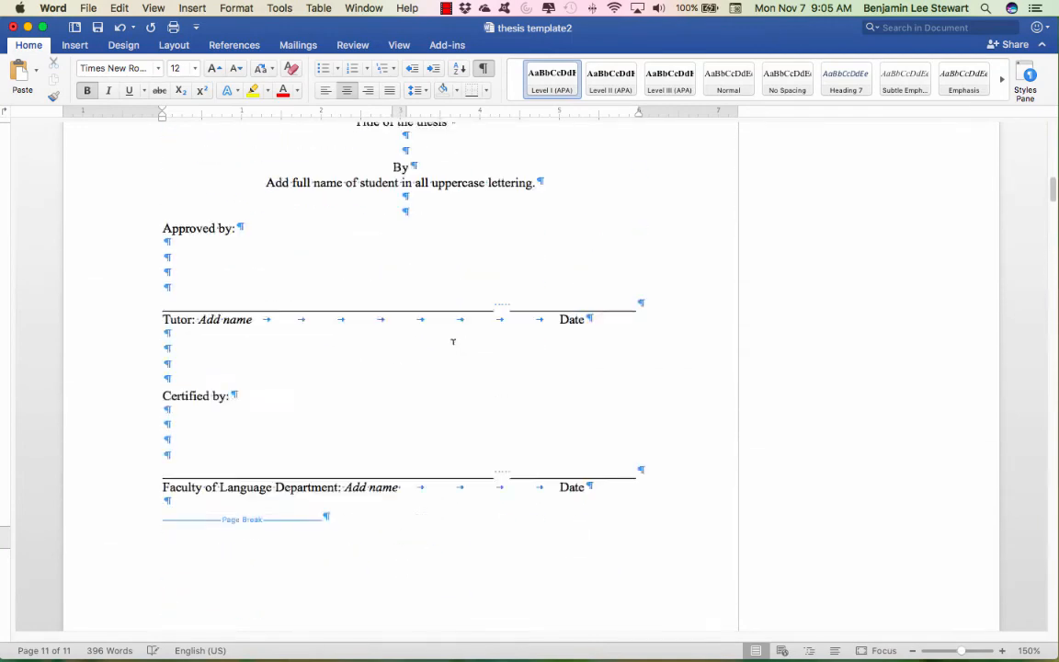
scroll(454, 342, "up", 20)
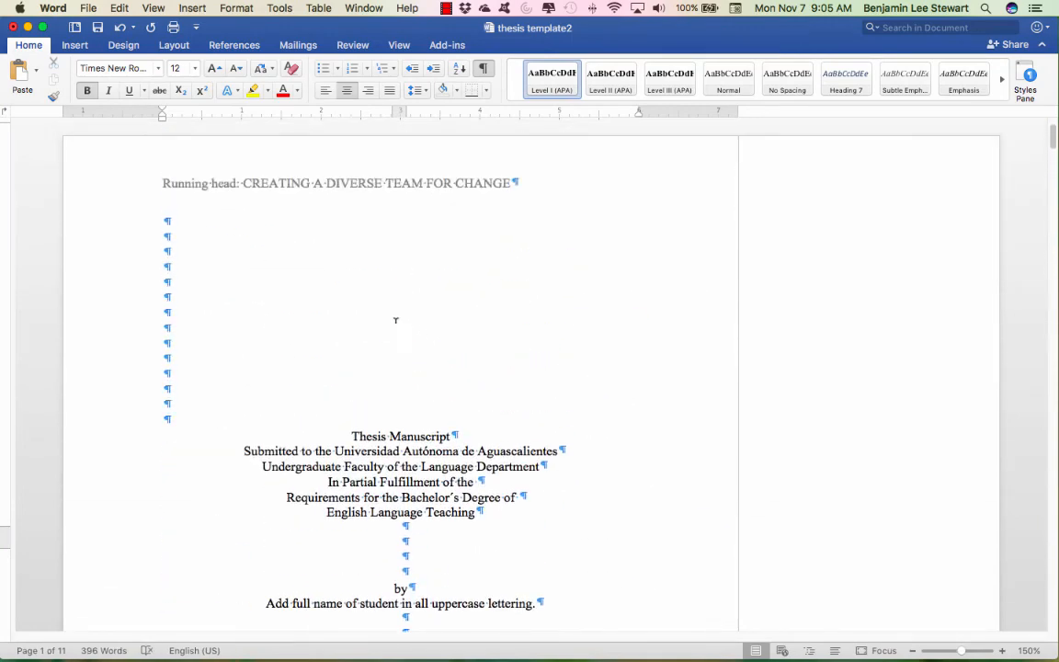
scroll(395, 320, "down", 5)
scroll(391, 320, "down", 20)
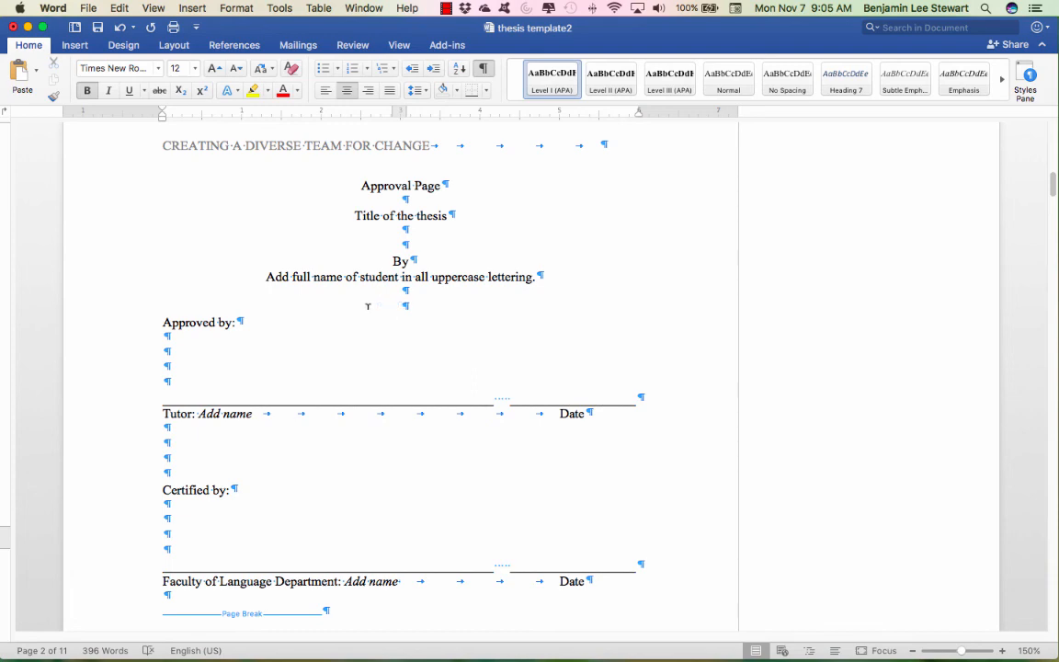
scroll(371, 304, "up", 15)
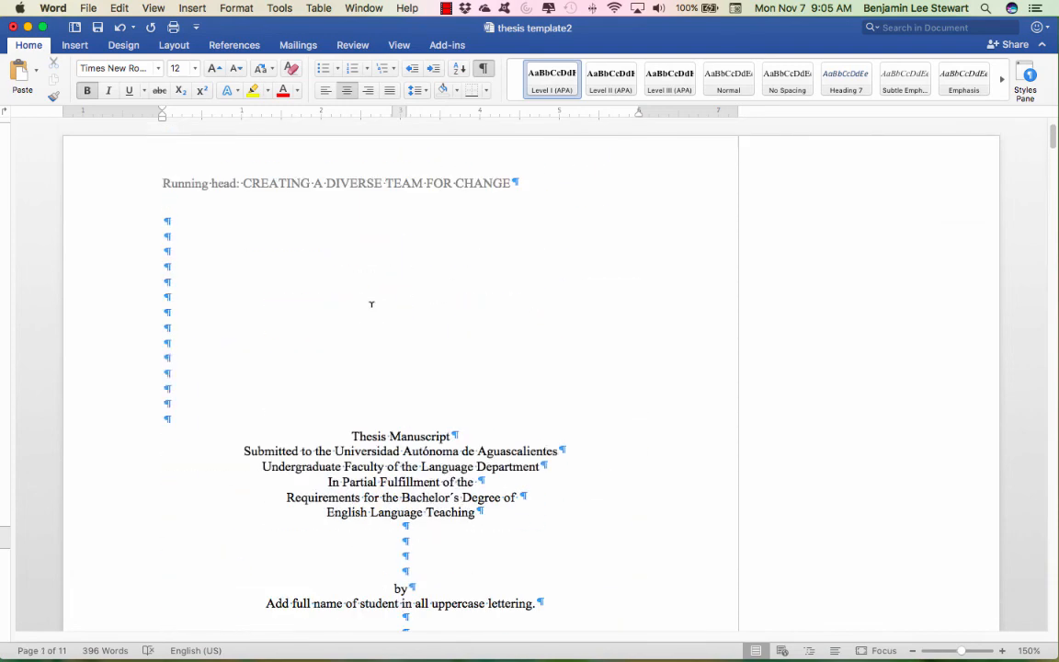